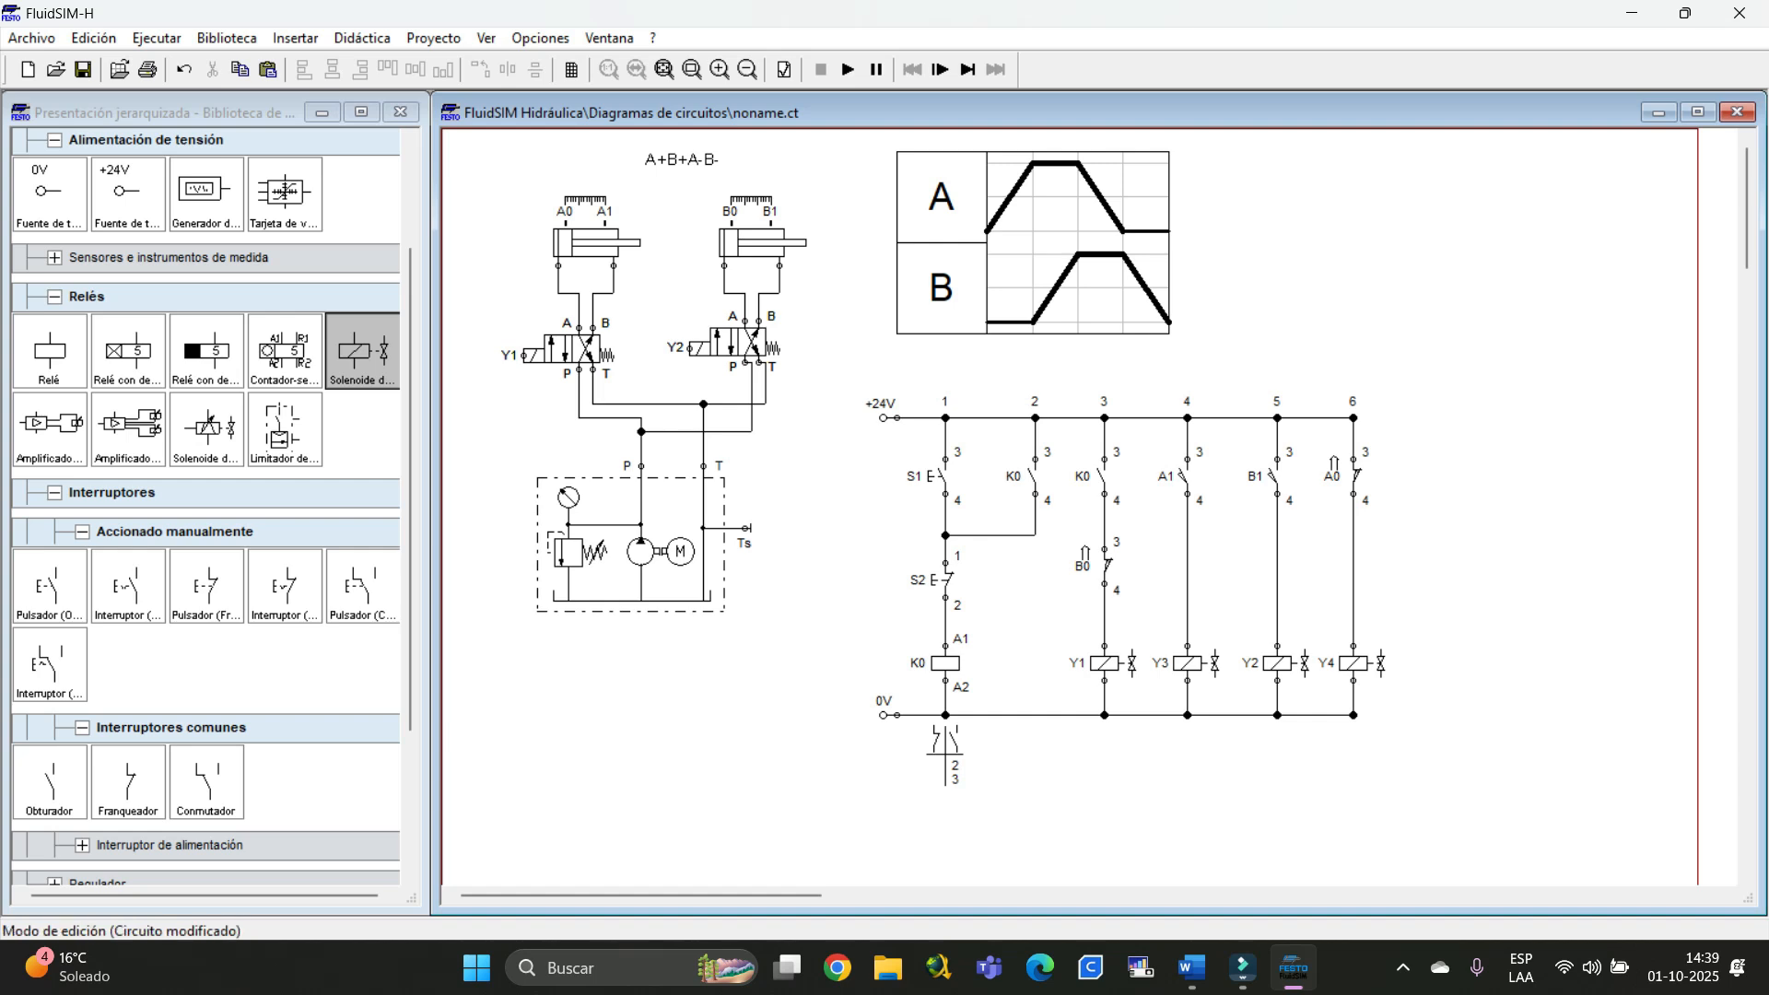
# Delete circuit paths 3 to 6 and the remaining +24V and 0V rail wiring
pyautogui.moveTo(1469, 381); pyautogui.dragTo(1075, 741)
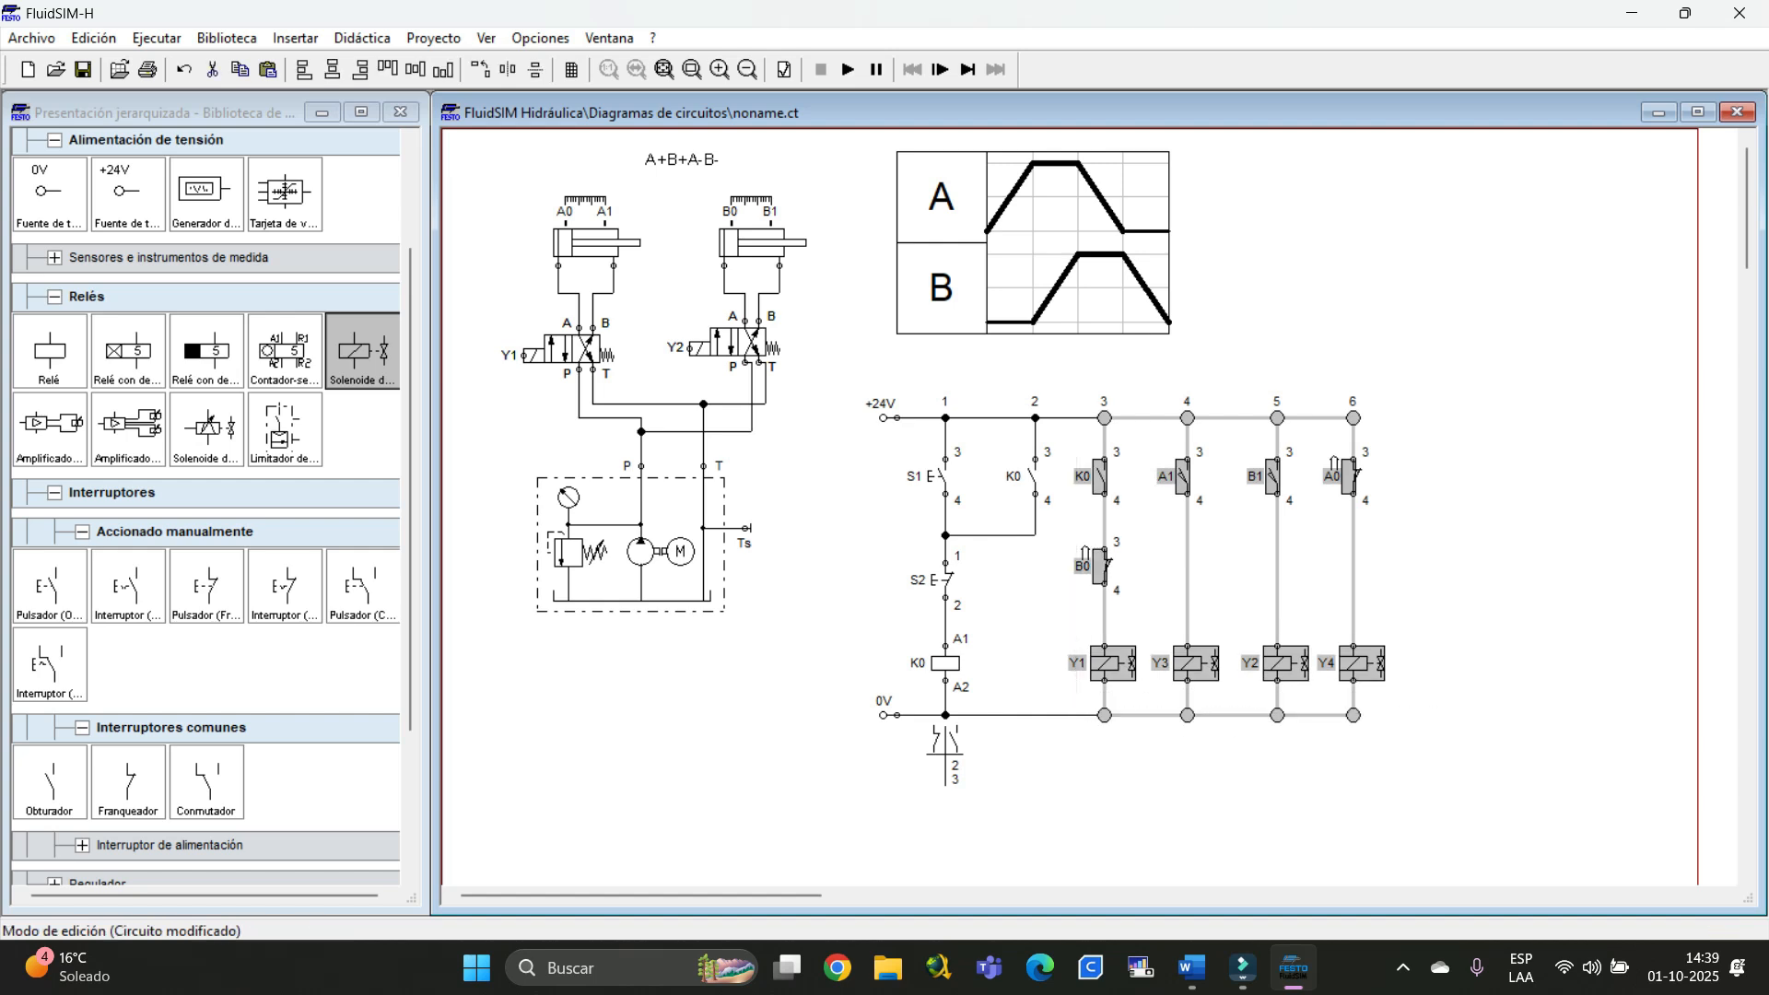
pyautogui.press('Delete')
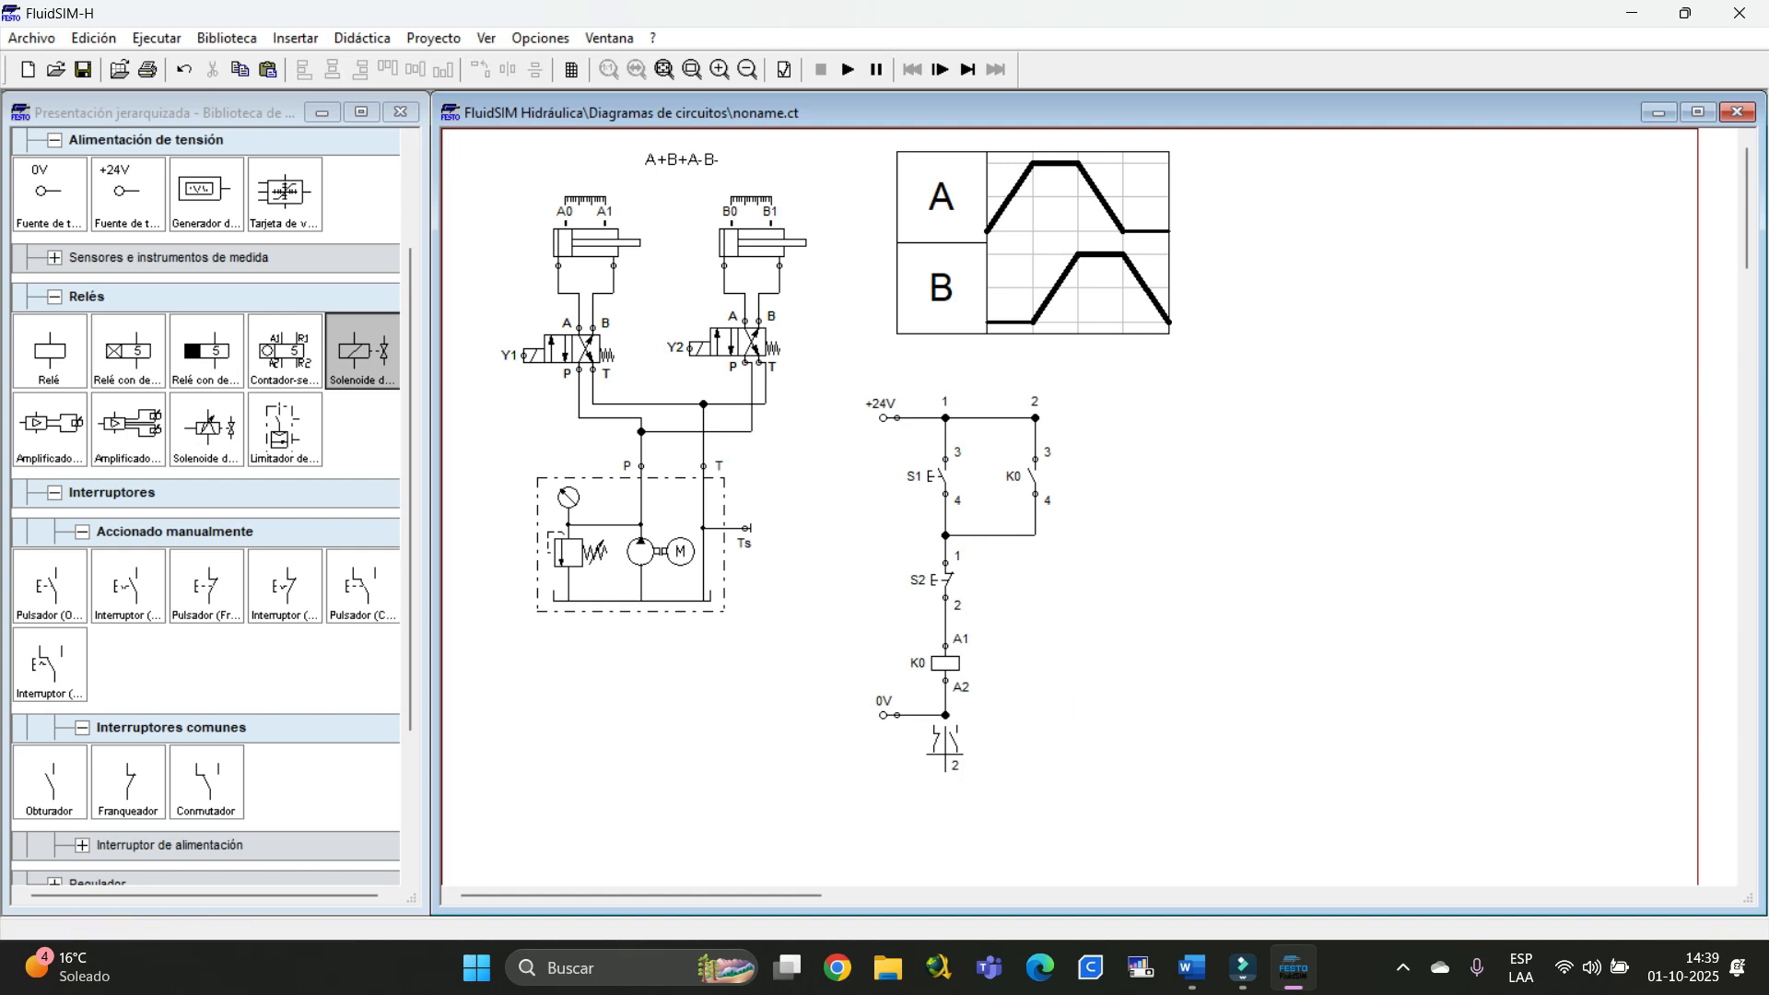
pyautogui.click(922, 715)
pyautogui.press('Delete')
pyautogui.click(945, 715)
pyautogui.press('Delete')
pyautogui.moveTo(1066, 395); pyautogui.dragTo(896, 438)
pyautogui.press('Delete')
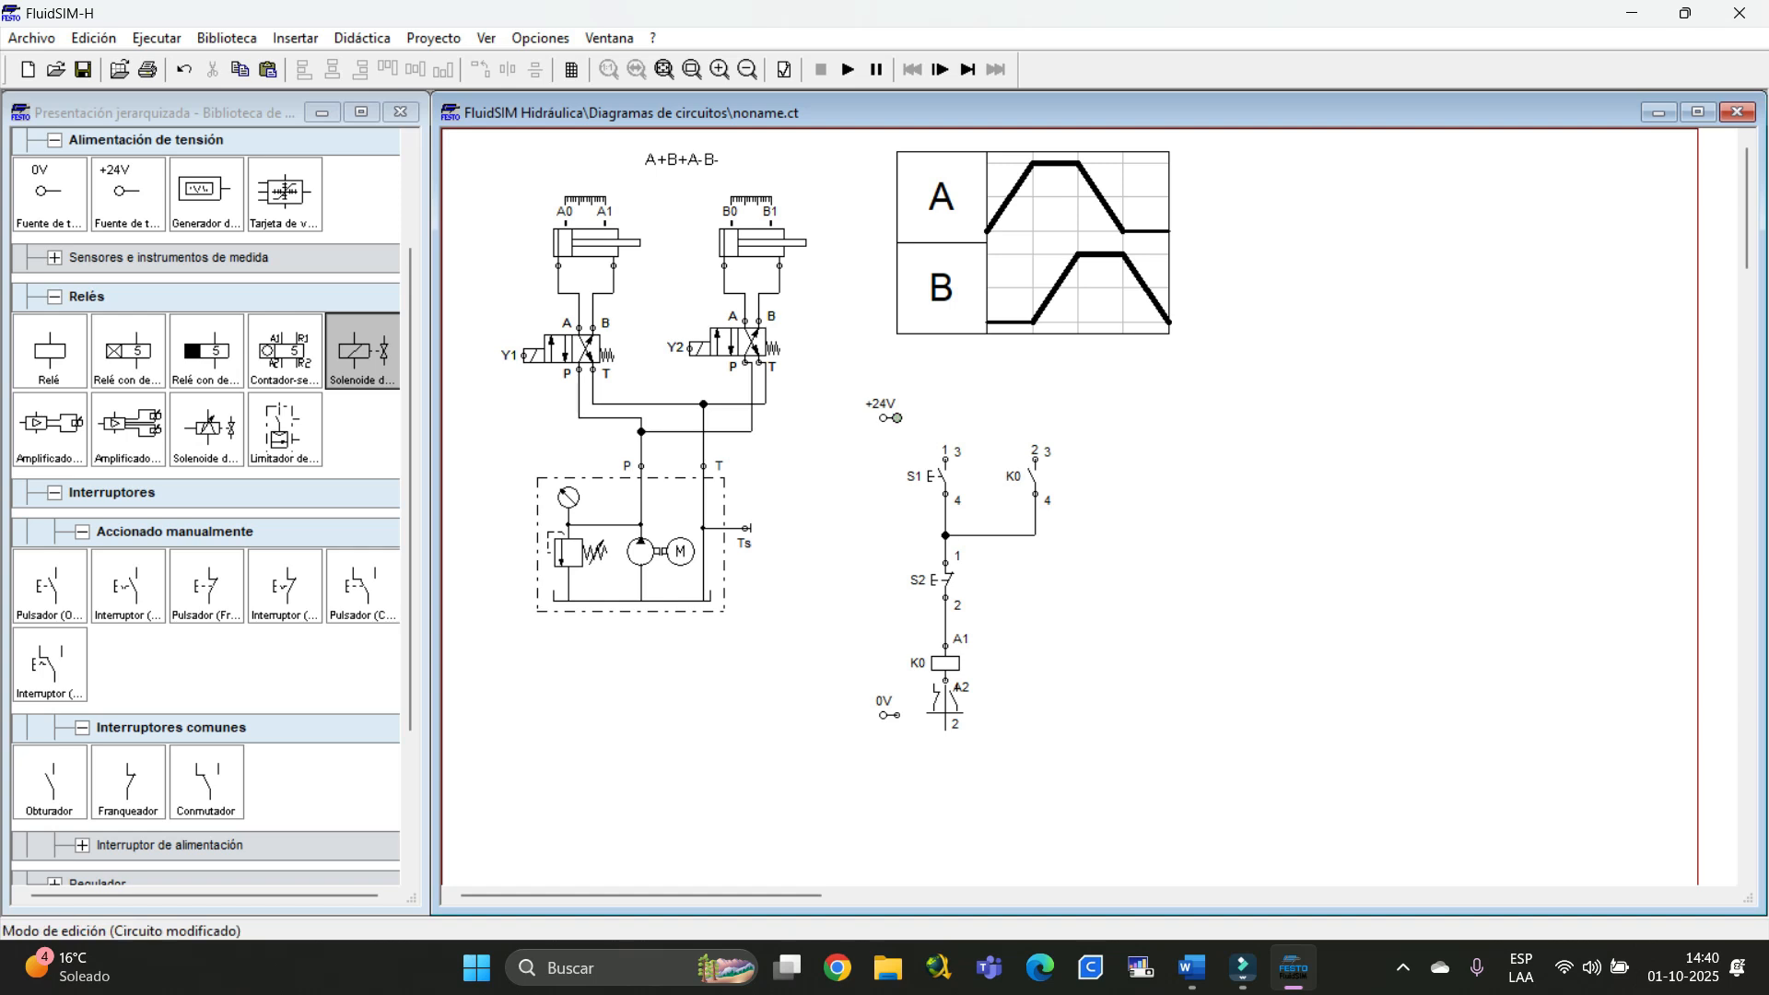
# Wire +24V to 0V as a wide rectangular loop and reconnect S1, the K0 contact and the K0 coil to its rails
pyautogui.moveTo(897, 419); pyautogui.dragTo(897, 715)
pyautogui.moveTo(910, 635); pyautogui.dragTo(1603, 635)
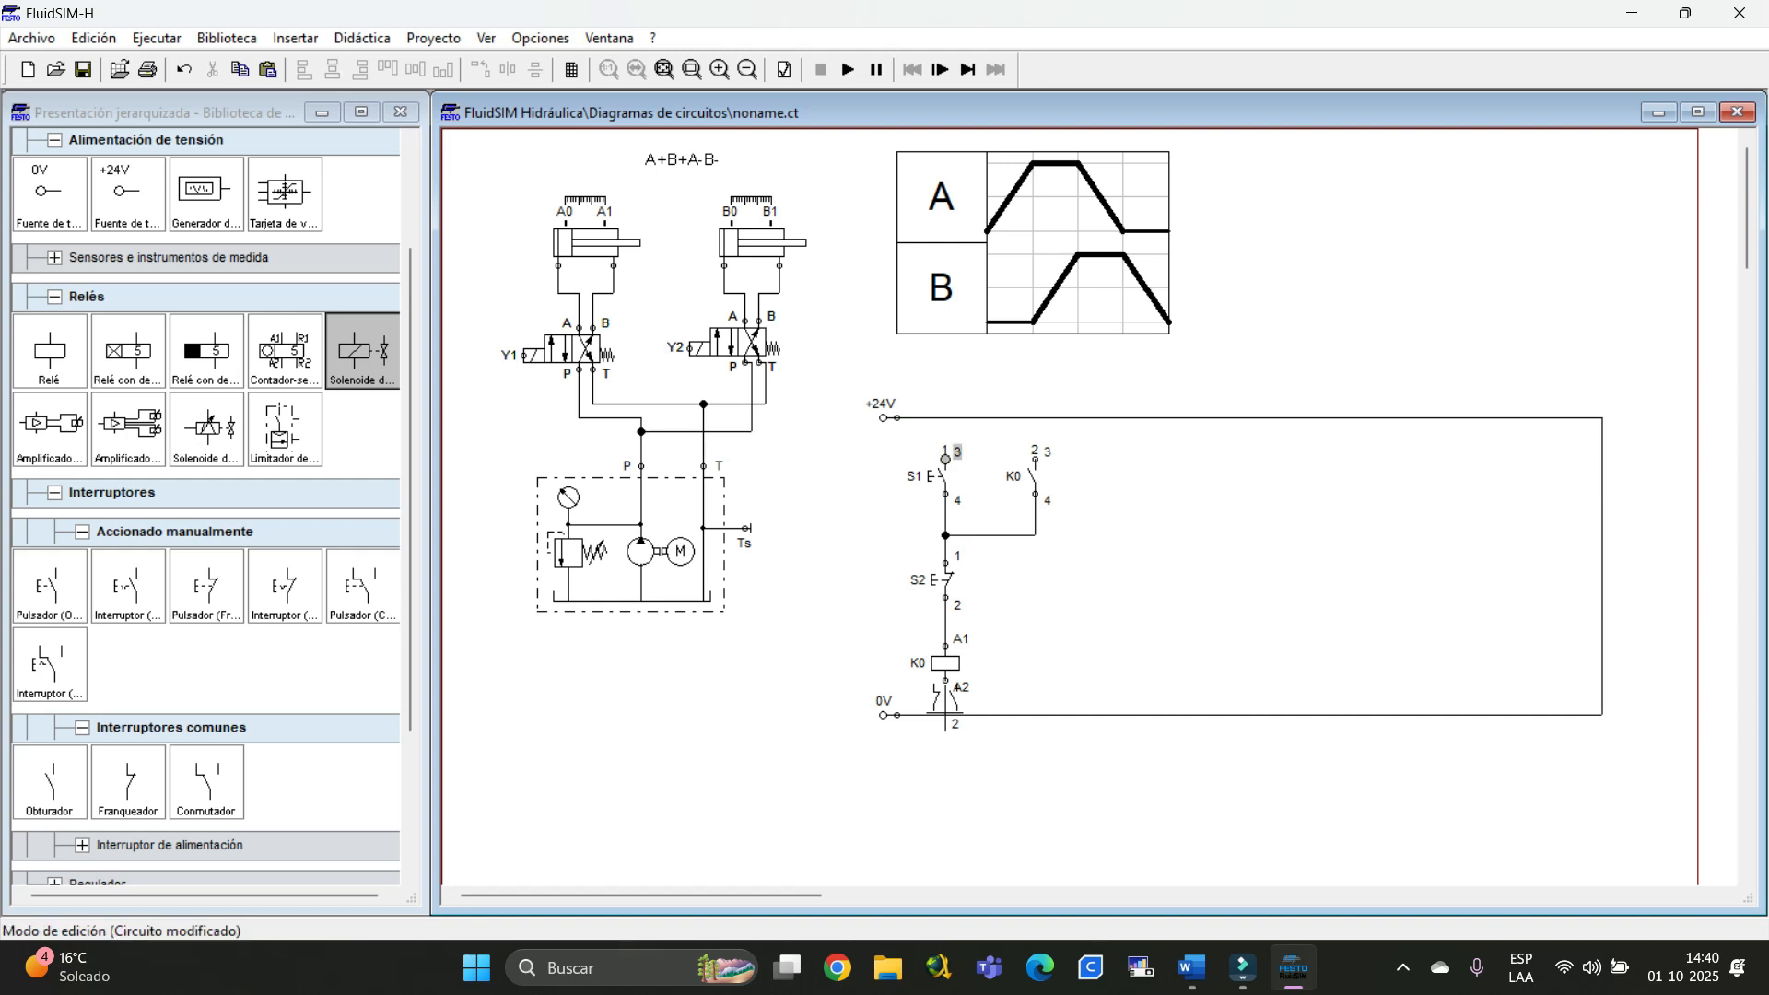
pyautogui.moveTo(945, 458); pyautogui.dragTo(945, 418)
pyautogui.moveTo(1036, 458); pyautogui.dragTo(1035, 417)
pyautogui.moveTo(946, 681); pyautogui.dragTo(945, 715)
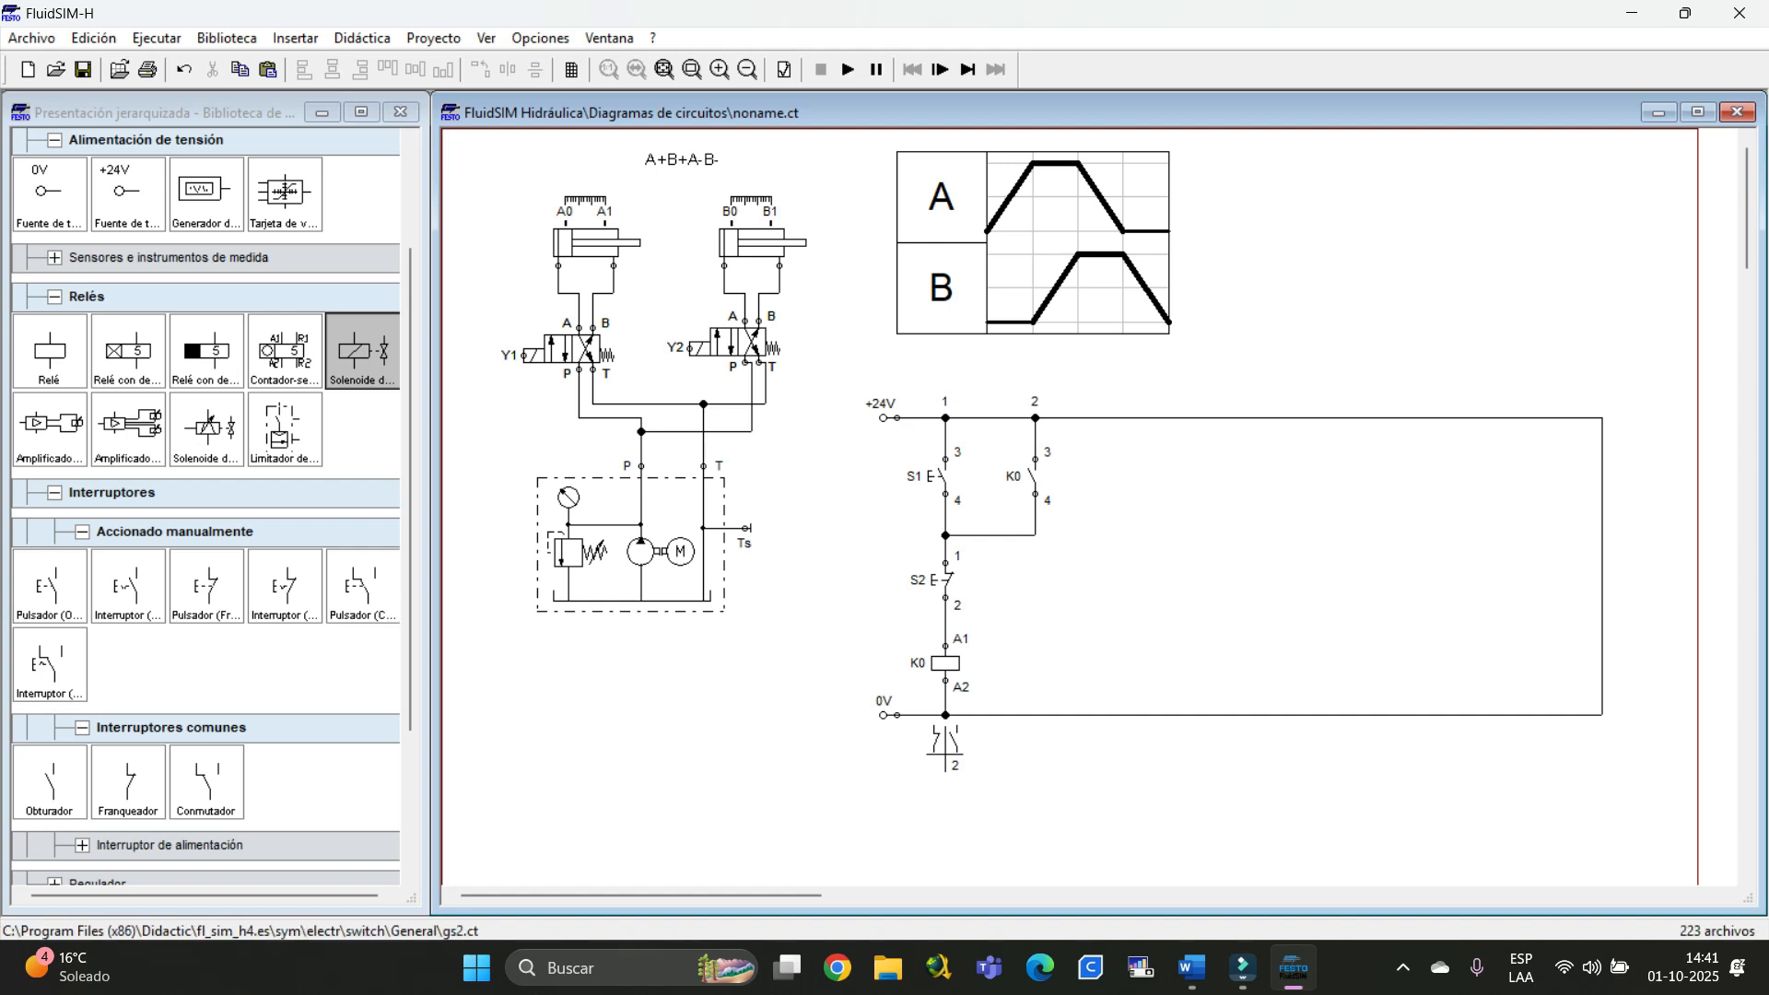
# Add a make switch as the third path, connect it to the +24V rail and label it K0
pyautogui.moveTo(50, 782); pyautogui.dragTo(1136, 477)
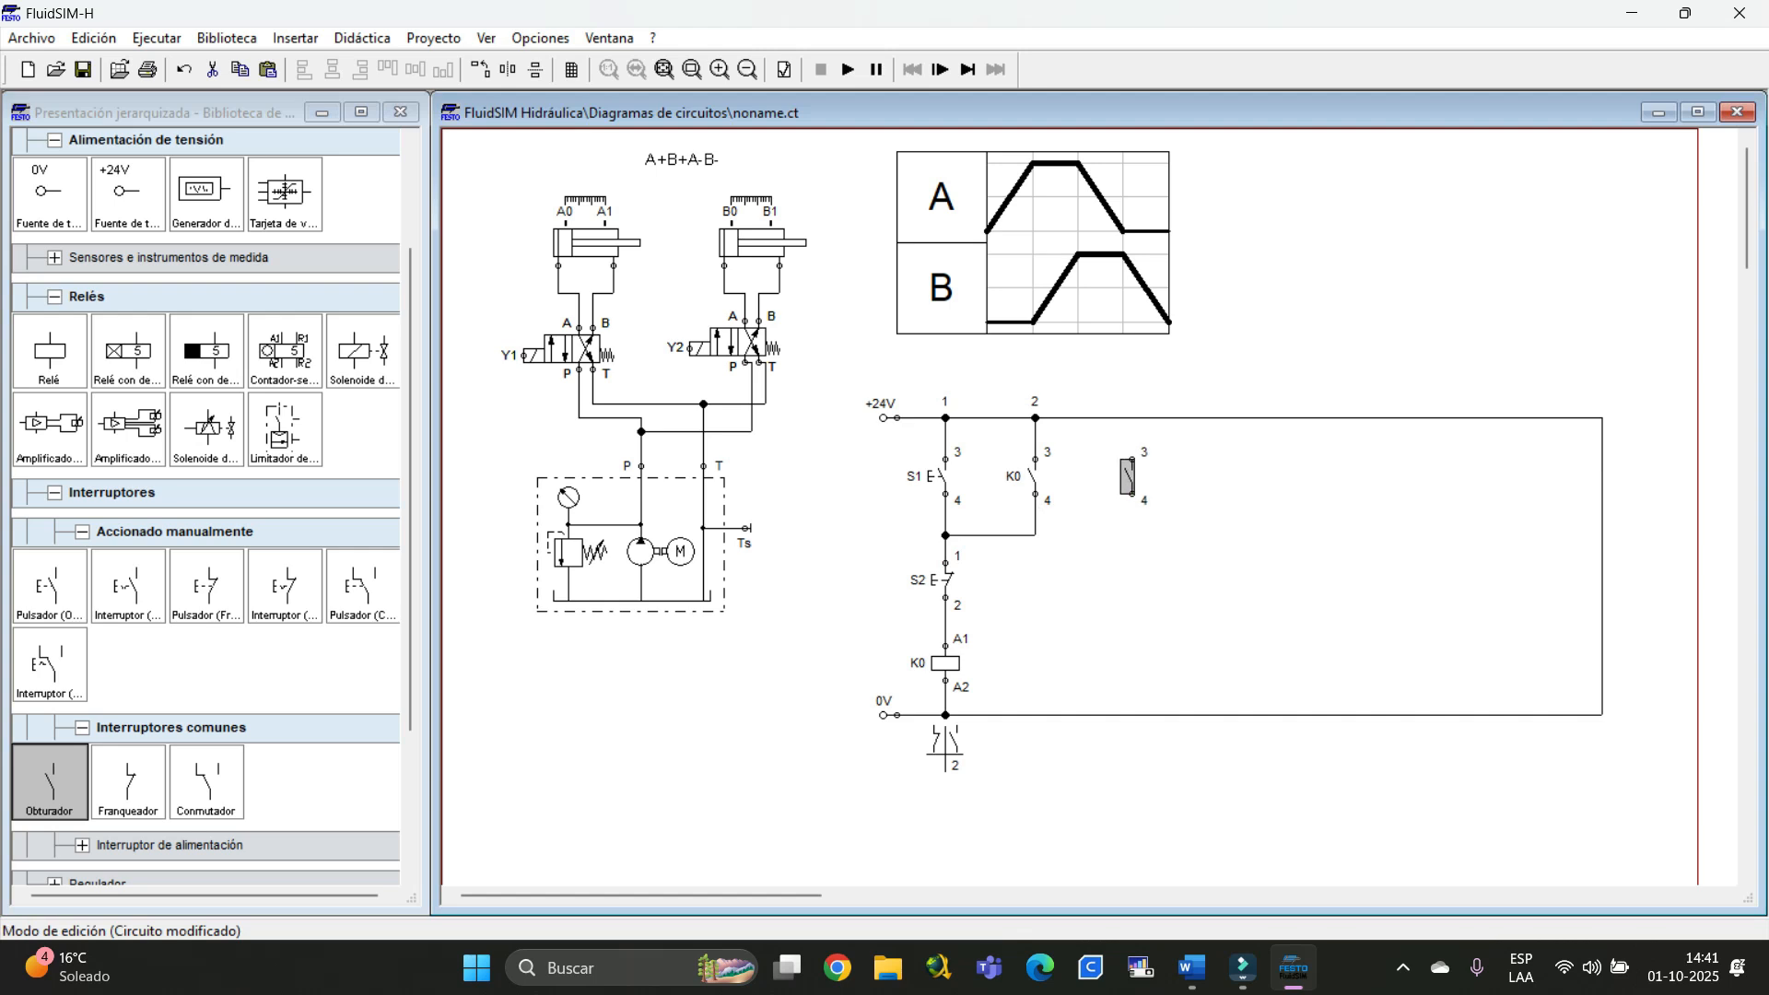
pyautogui.press('Left')
pyautogui.press('Left')
pyautogui.moveTo(1117, 459); pyautogui.dragTo(1118, 418)
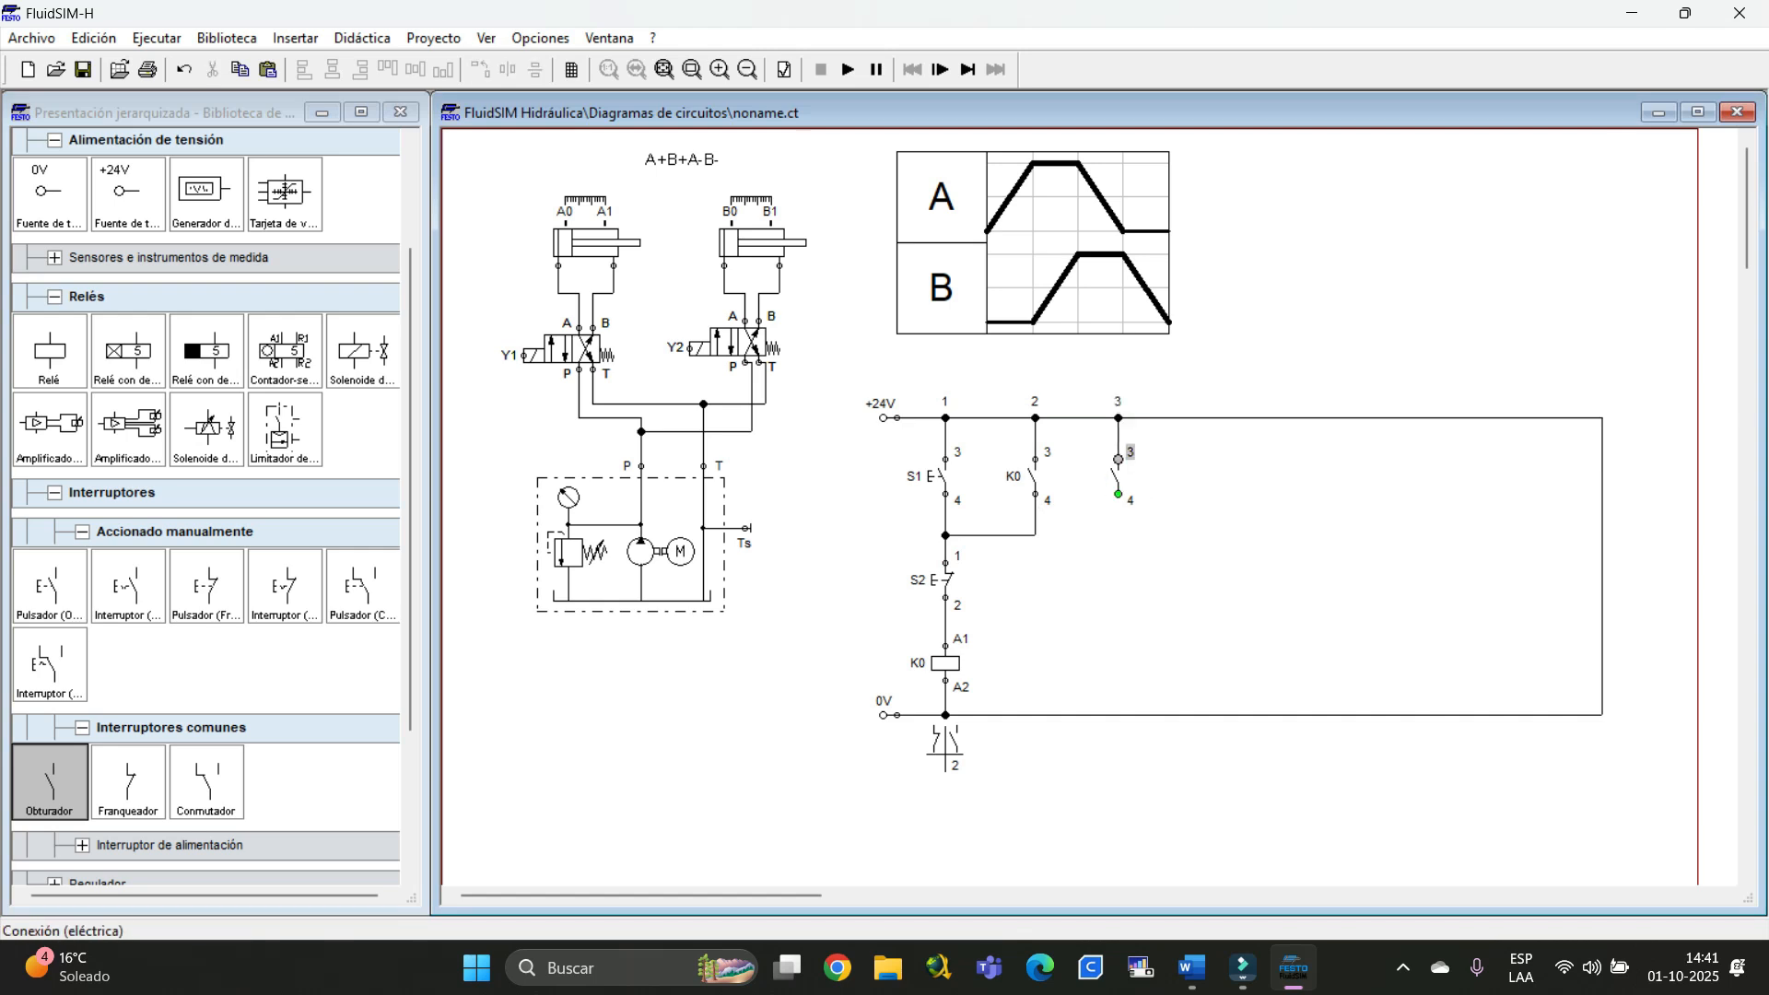
pyautogui.doubleClick(1114, 476)
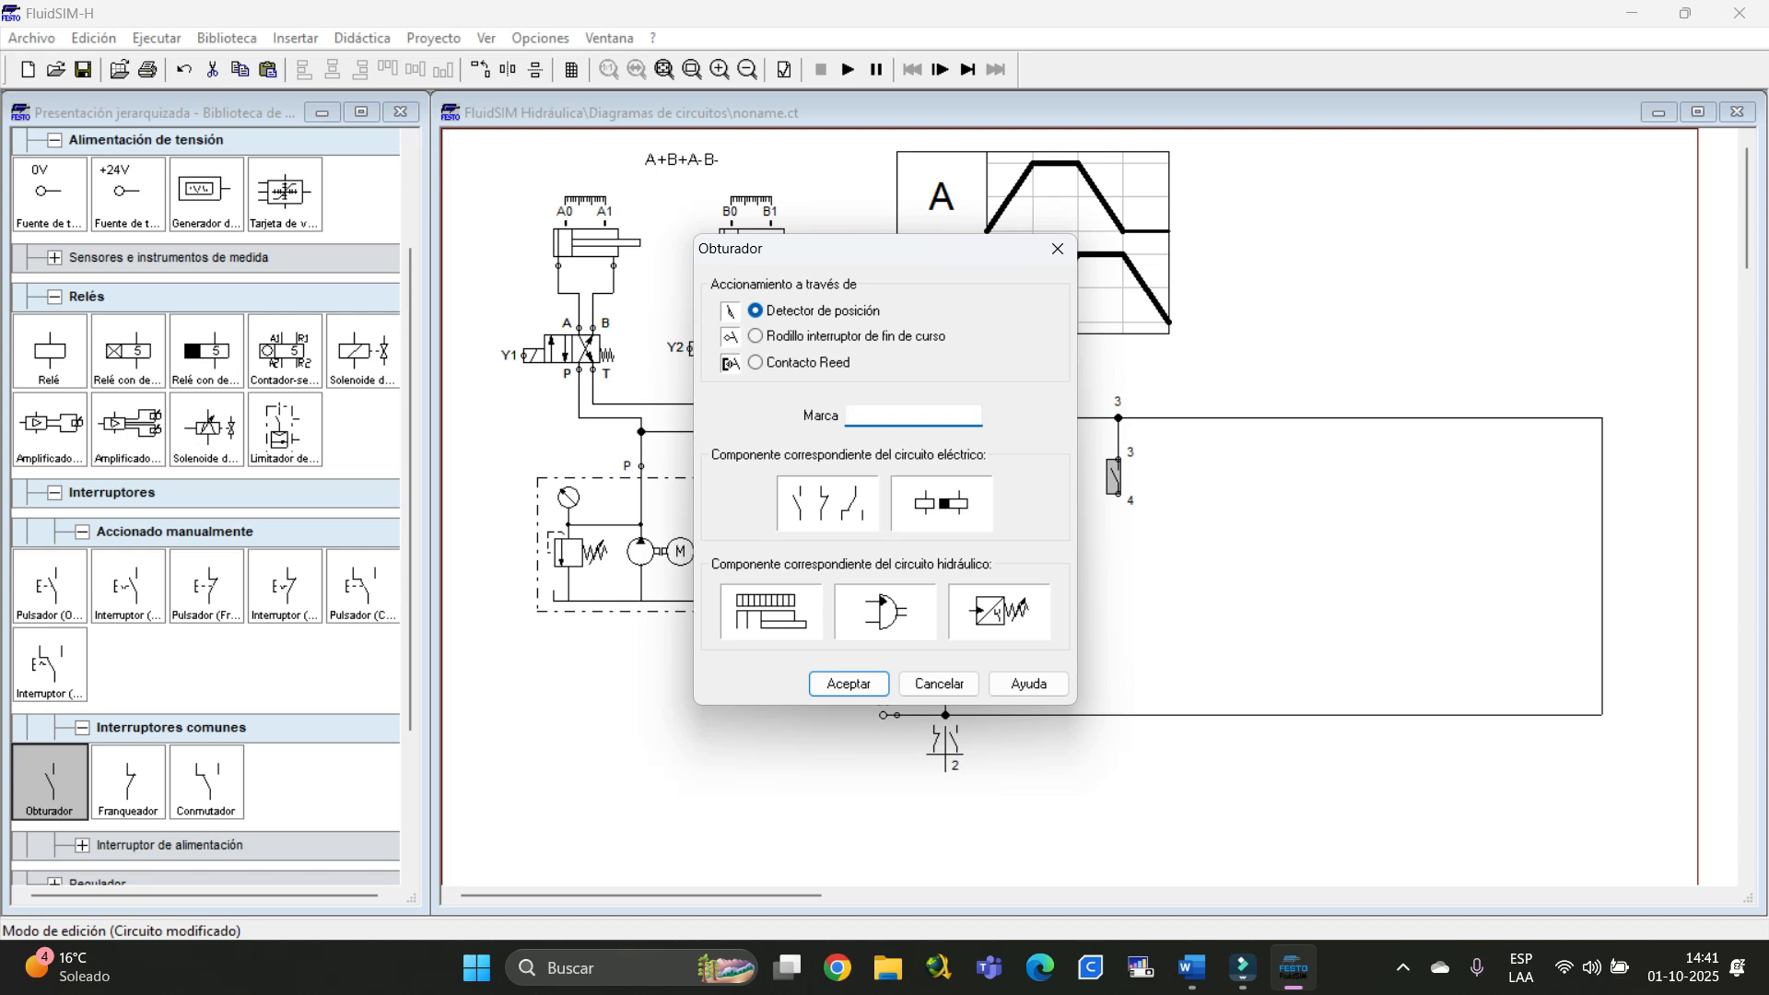
pyautogui.write('K0')
pyautogui.press('Return')
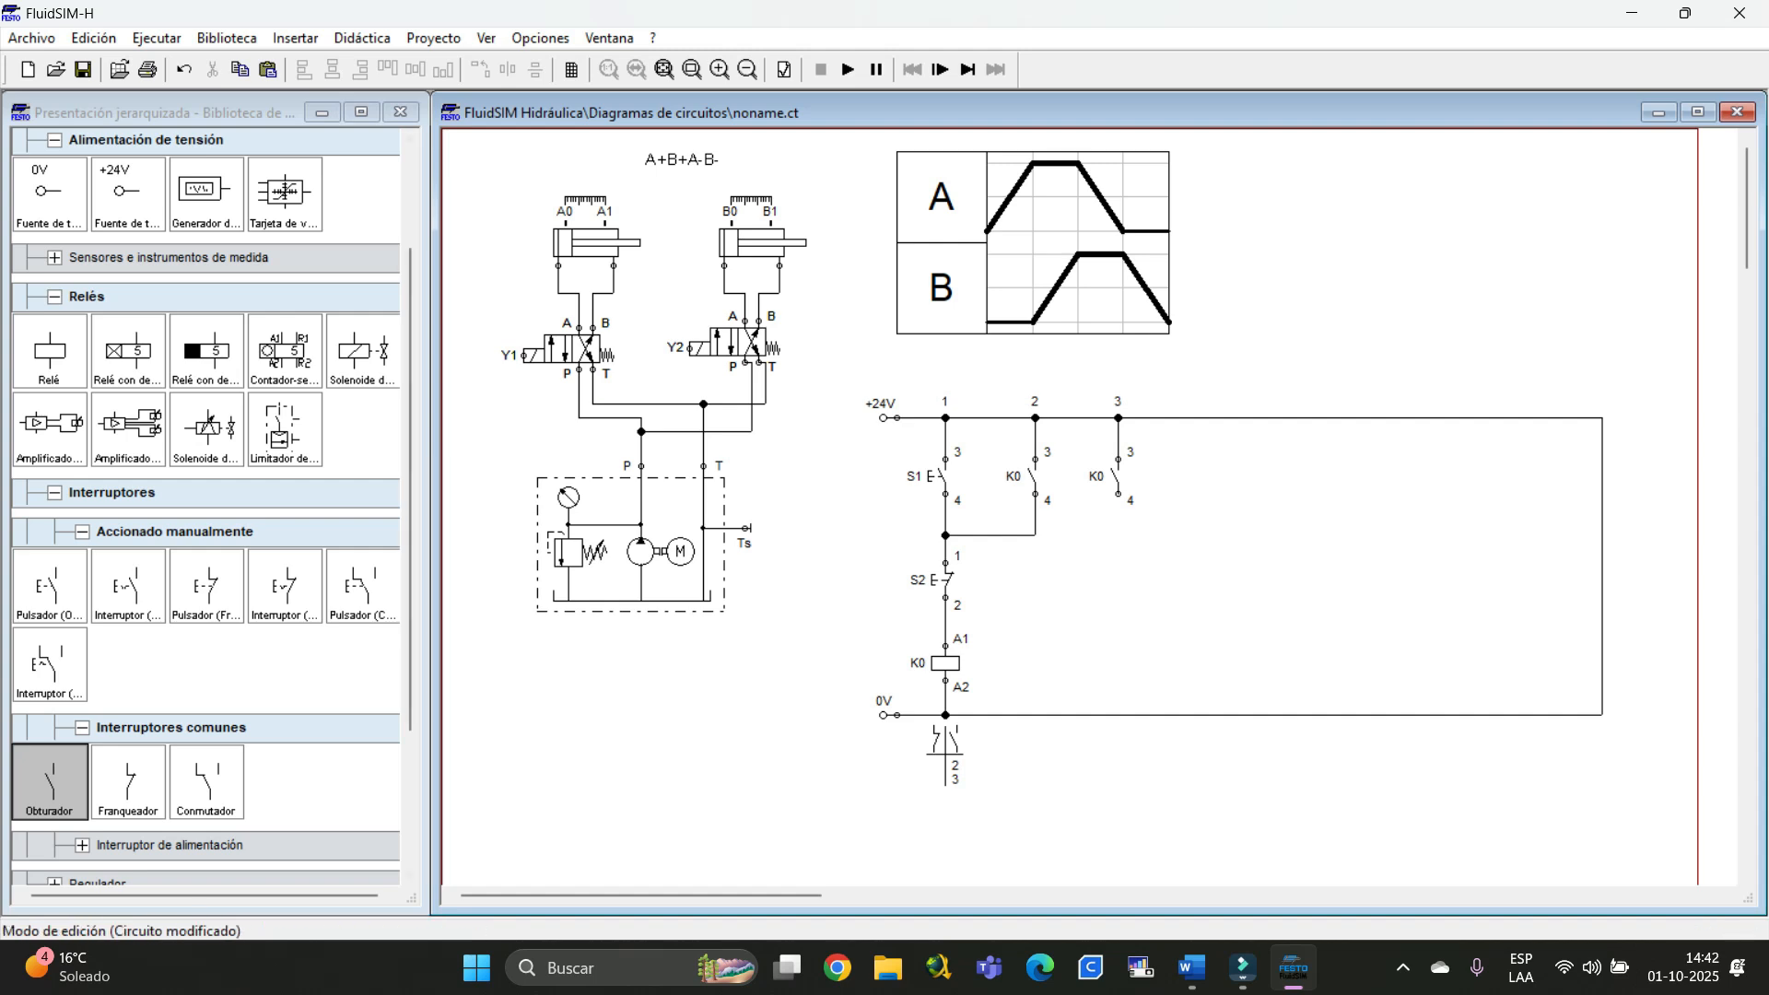
# Place a second make switch and a relay coil below K0 in path 3, wiring them in series to the 0V rail
pyautogui.moveTo(50, 781); pyautogui.dragTo(1115, 576)
pyautogui.moveTo(1117, 555); pyautogui.dragTo(1117, 495)
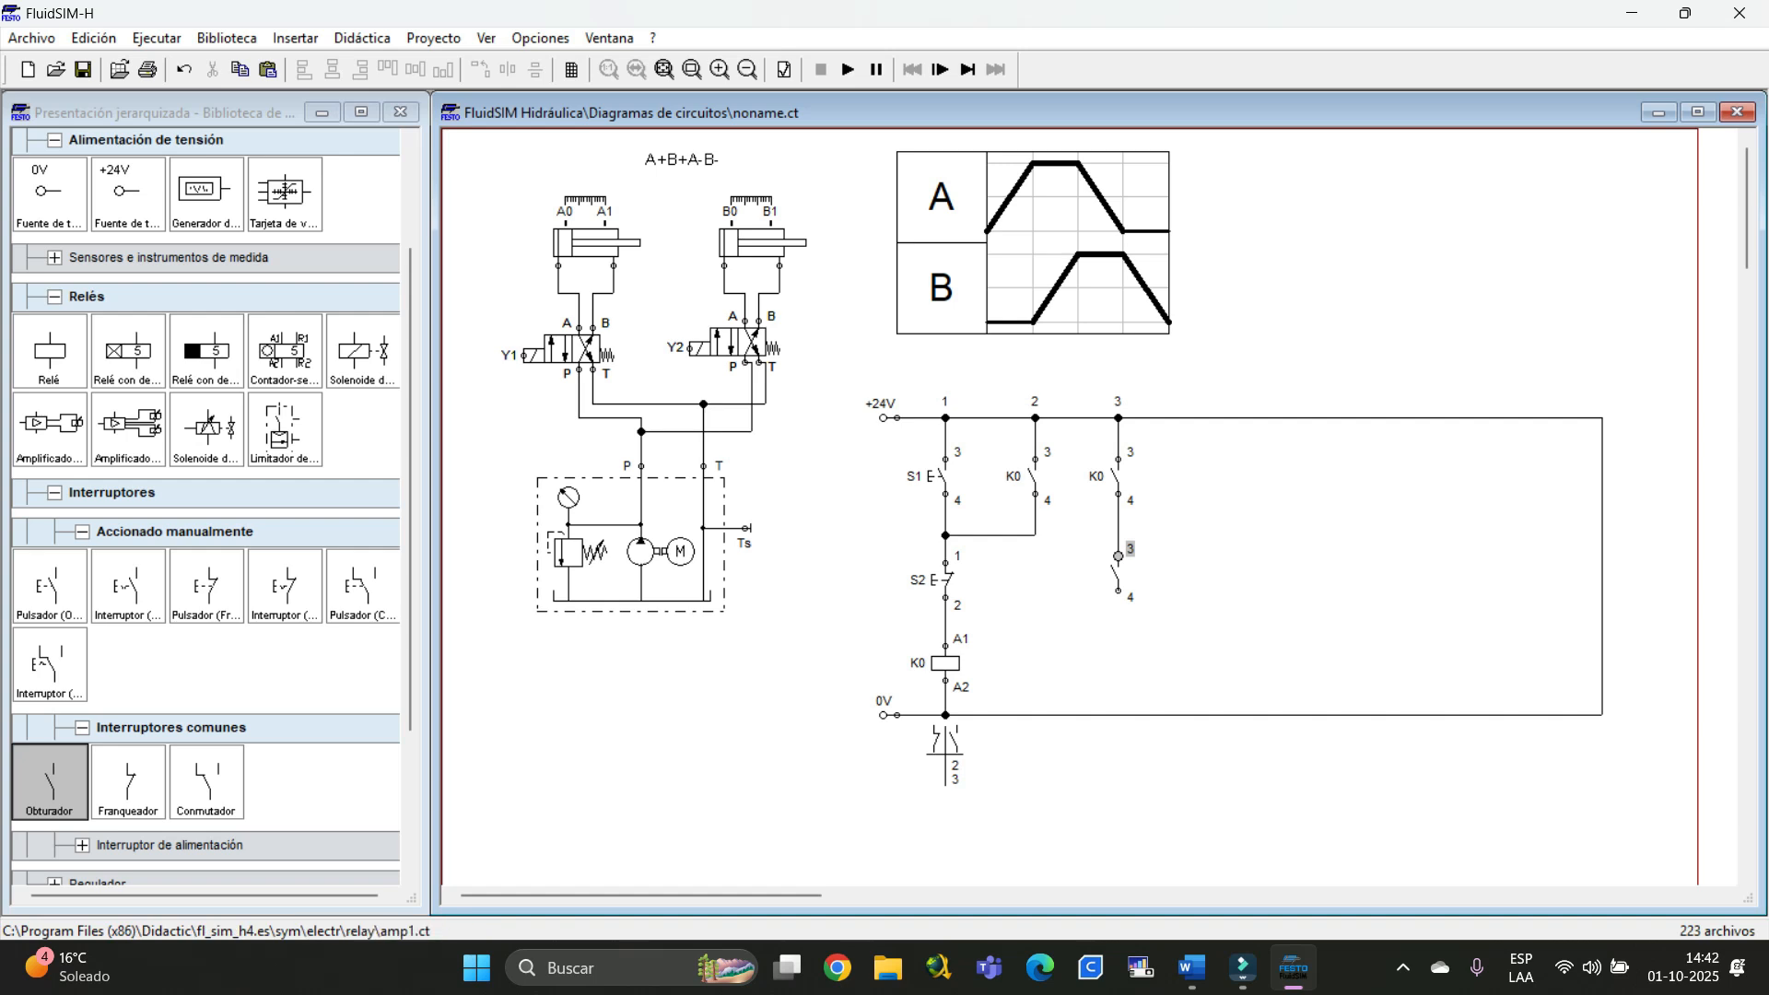
pyautogui.moveTo(50, 352); pyautogui.dragTo(1118, 663)
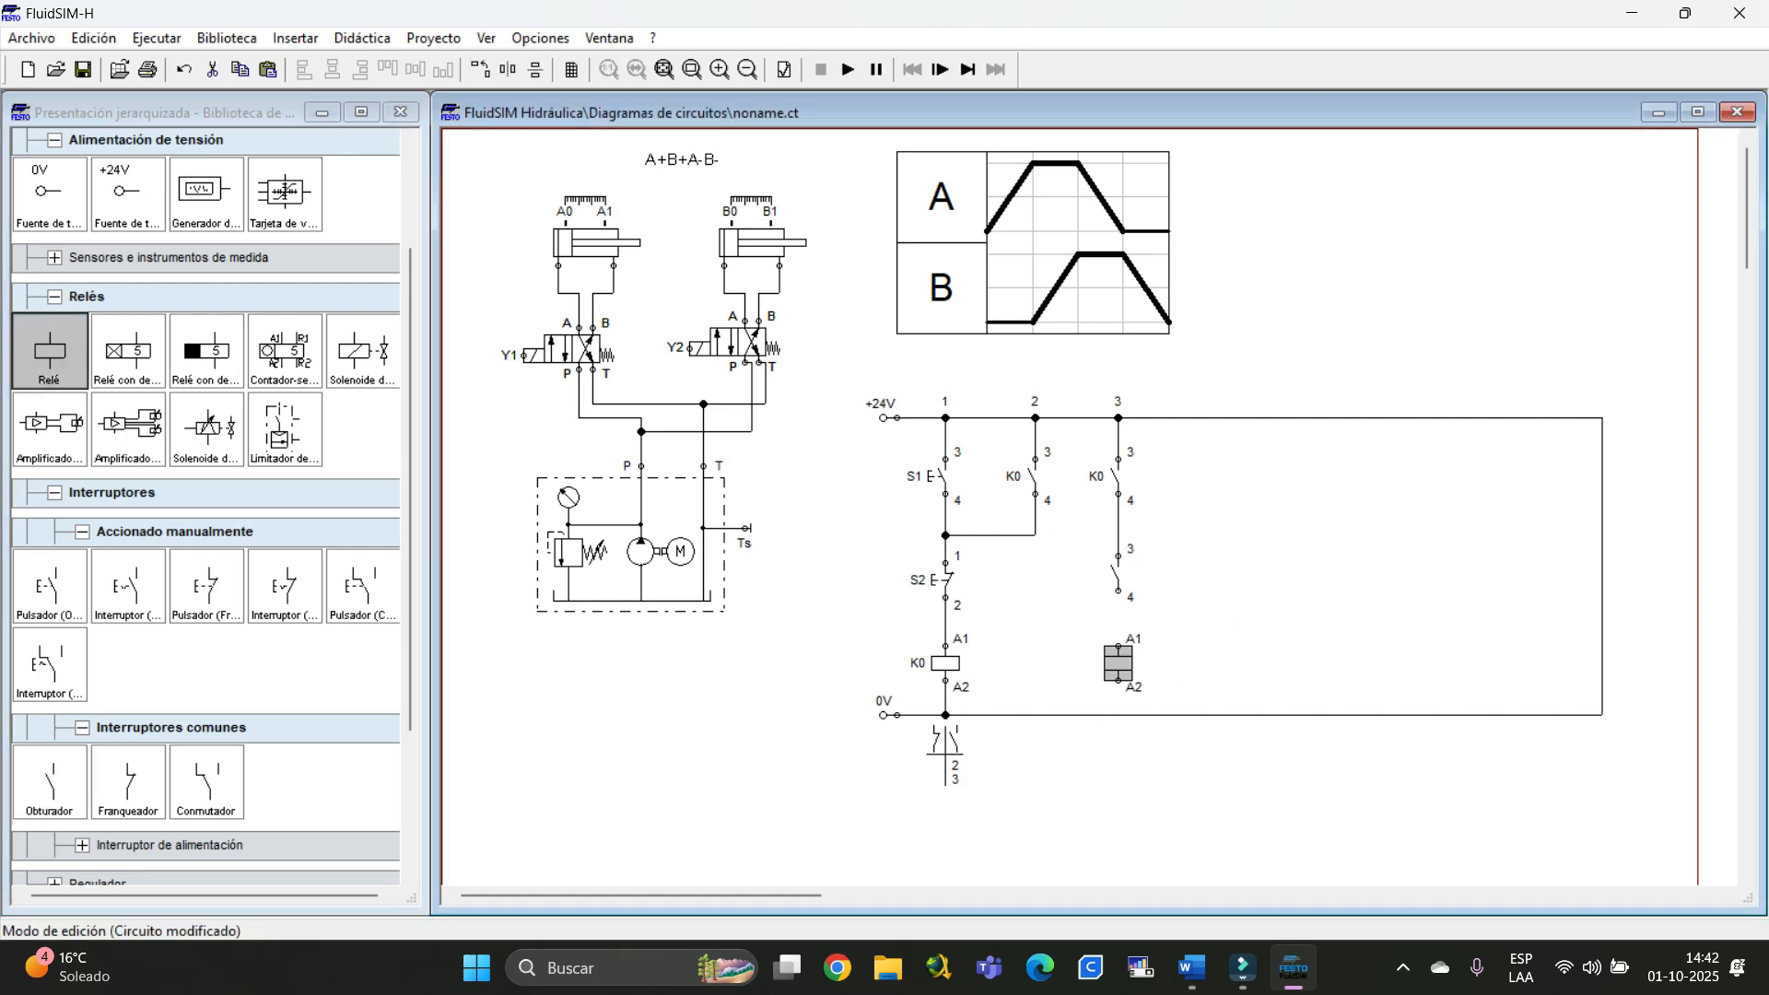
pyautogui.moveTo(1119, 591); pyautogui.dragTo(1119, 715)
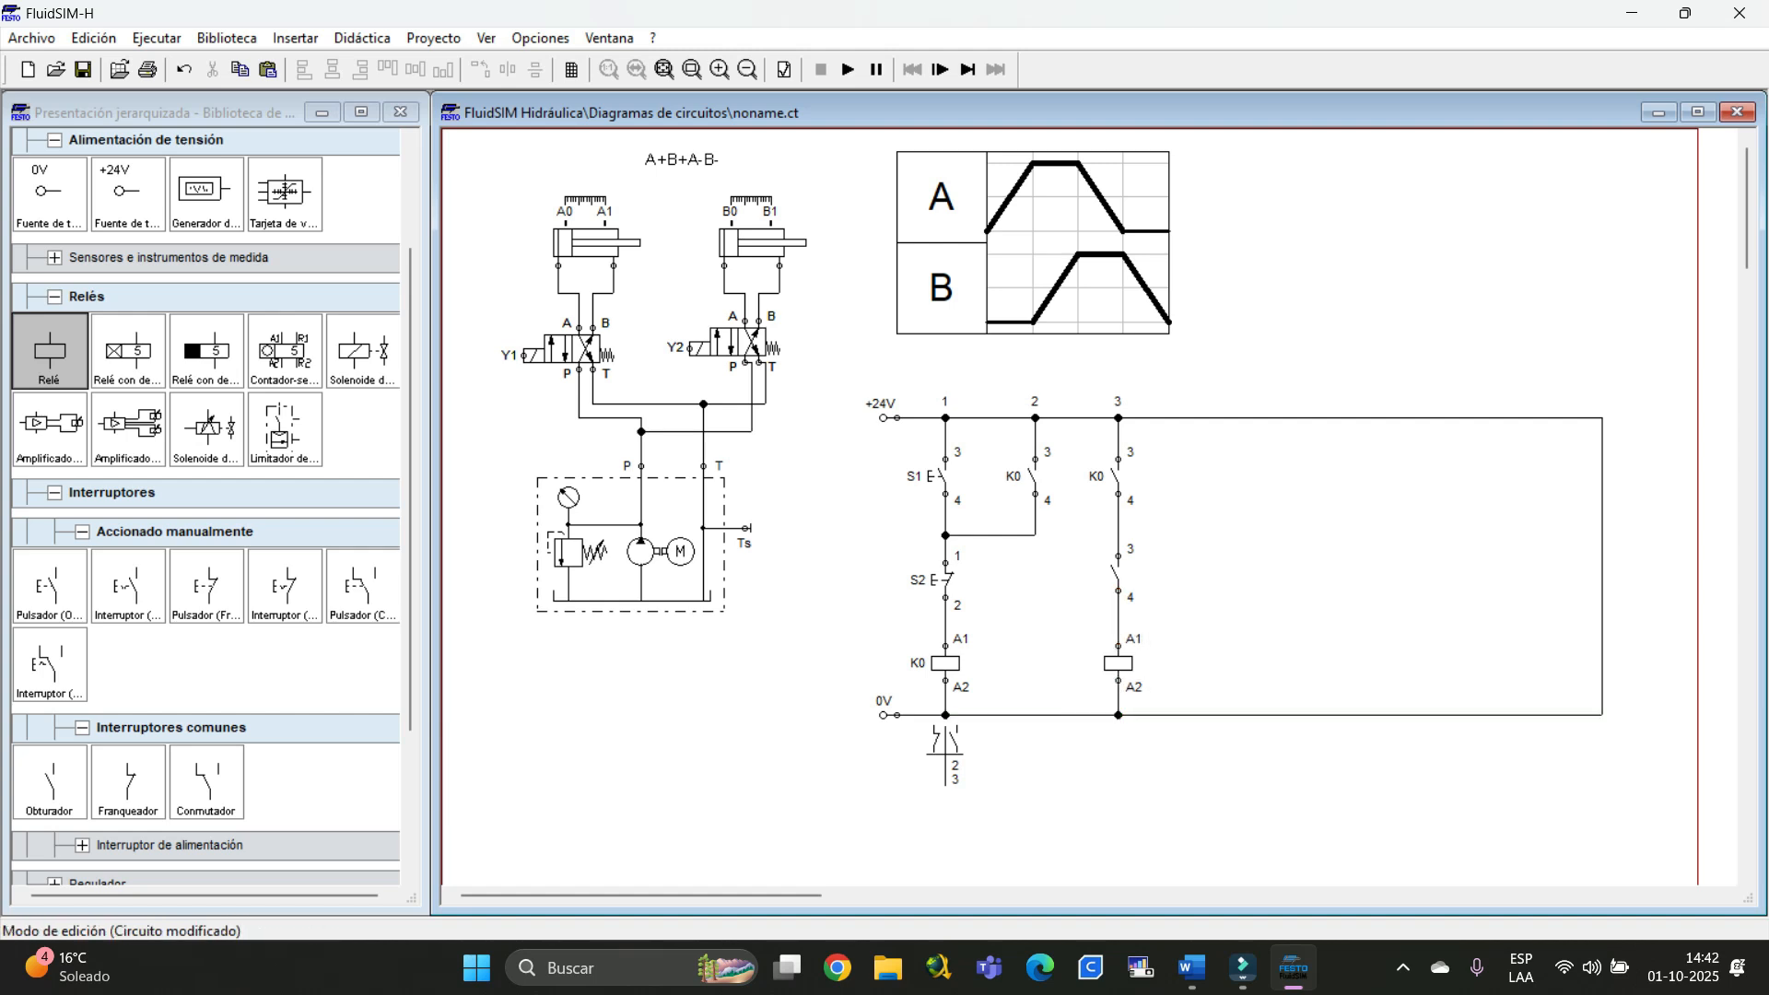
# Label the lower switch in path 3 A0 and the relay coil beneath it K1
pyautogui.doubleClick(1114, 573)
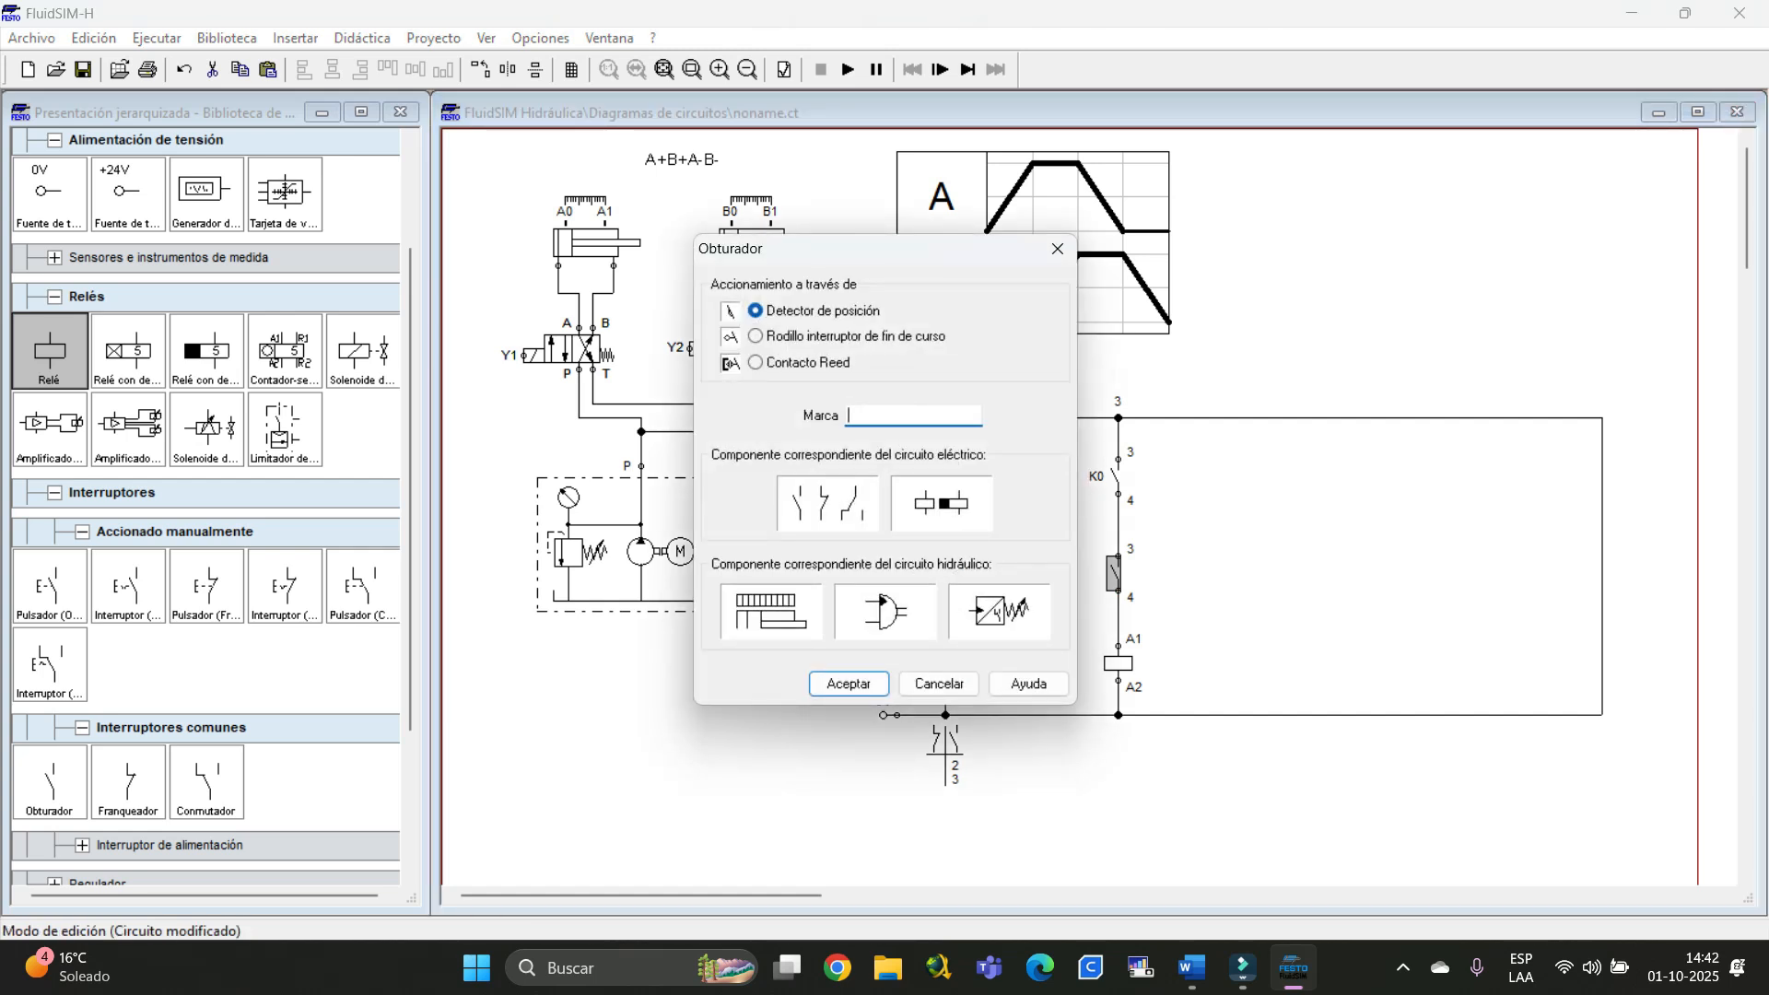
pyautogui.write('A0')
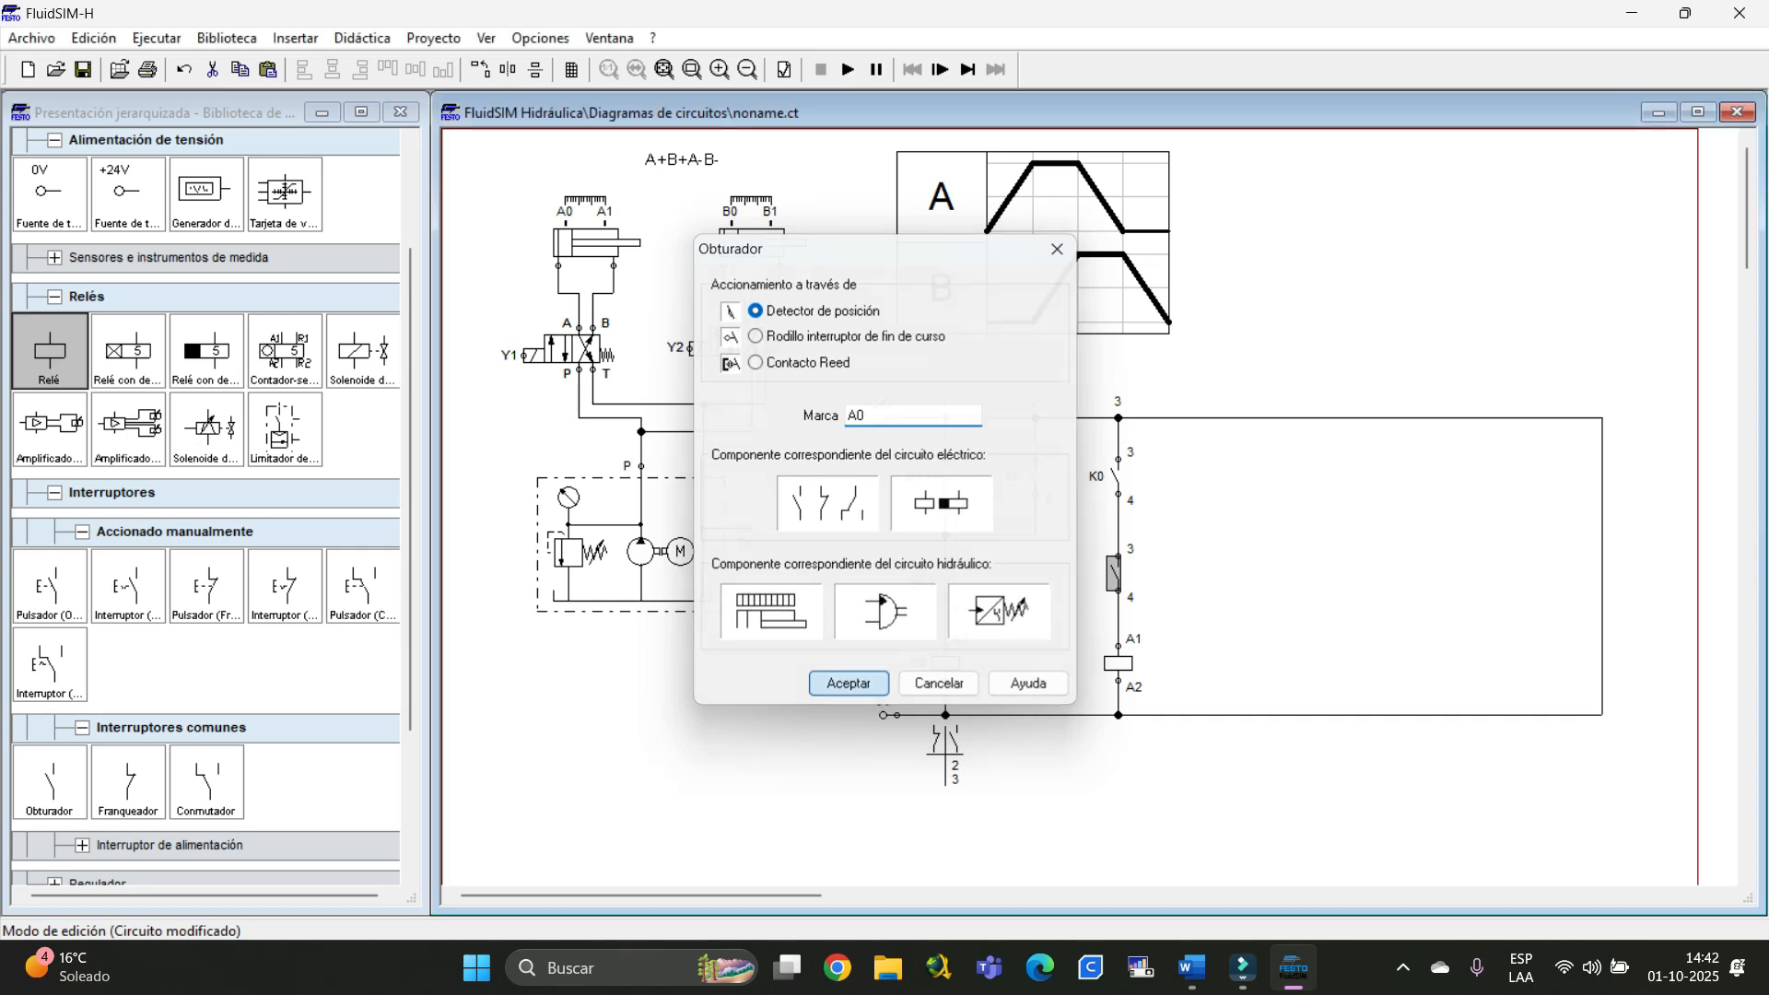
pyautogui.click(848, 684)
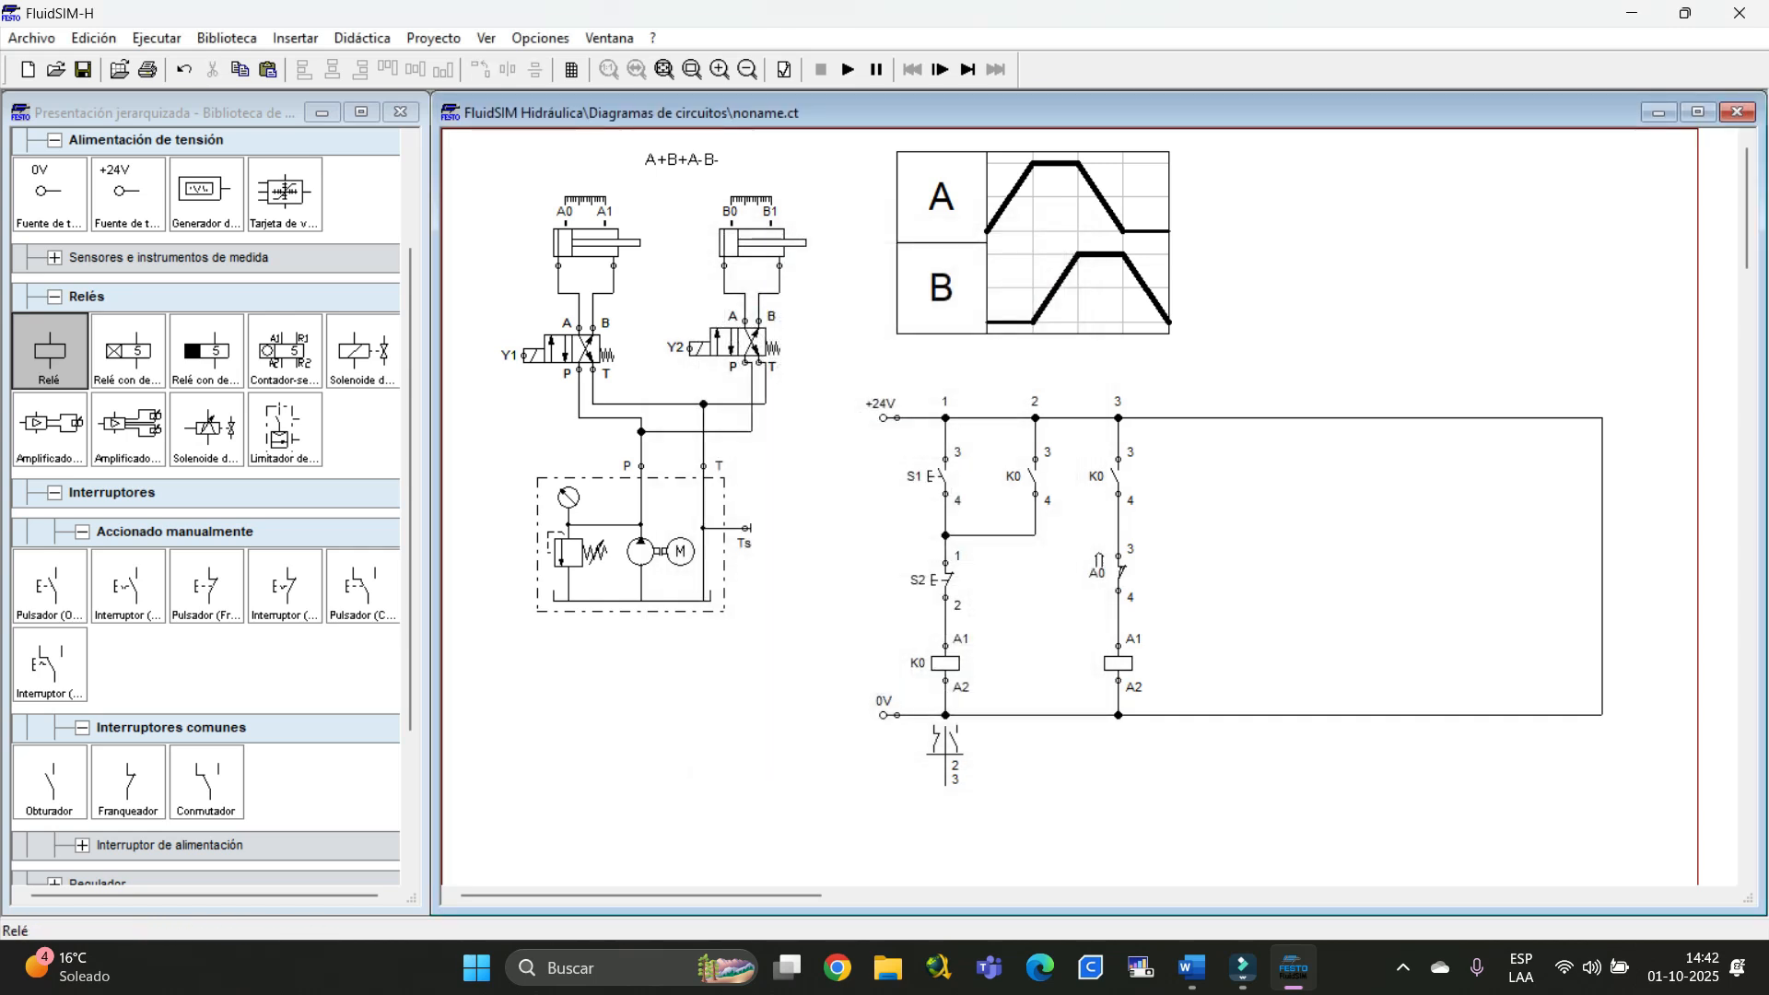
pyautogui.doubleClick(1118, 664)
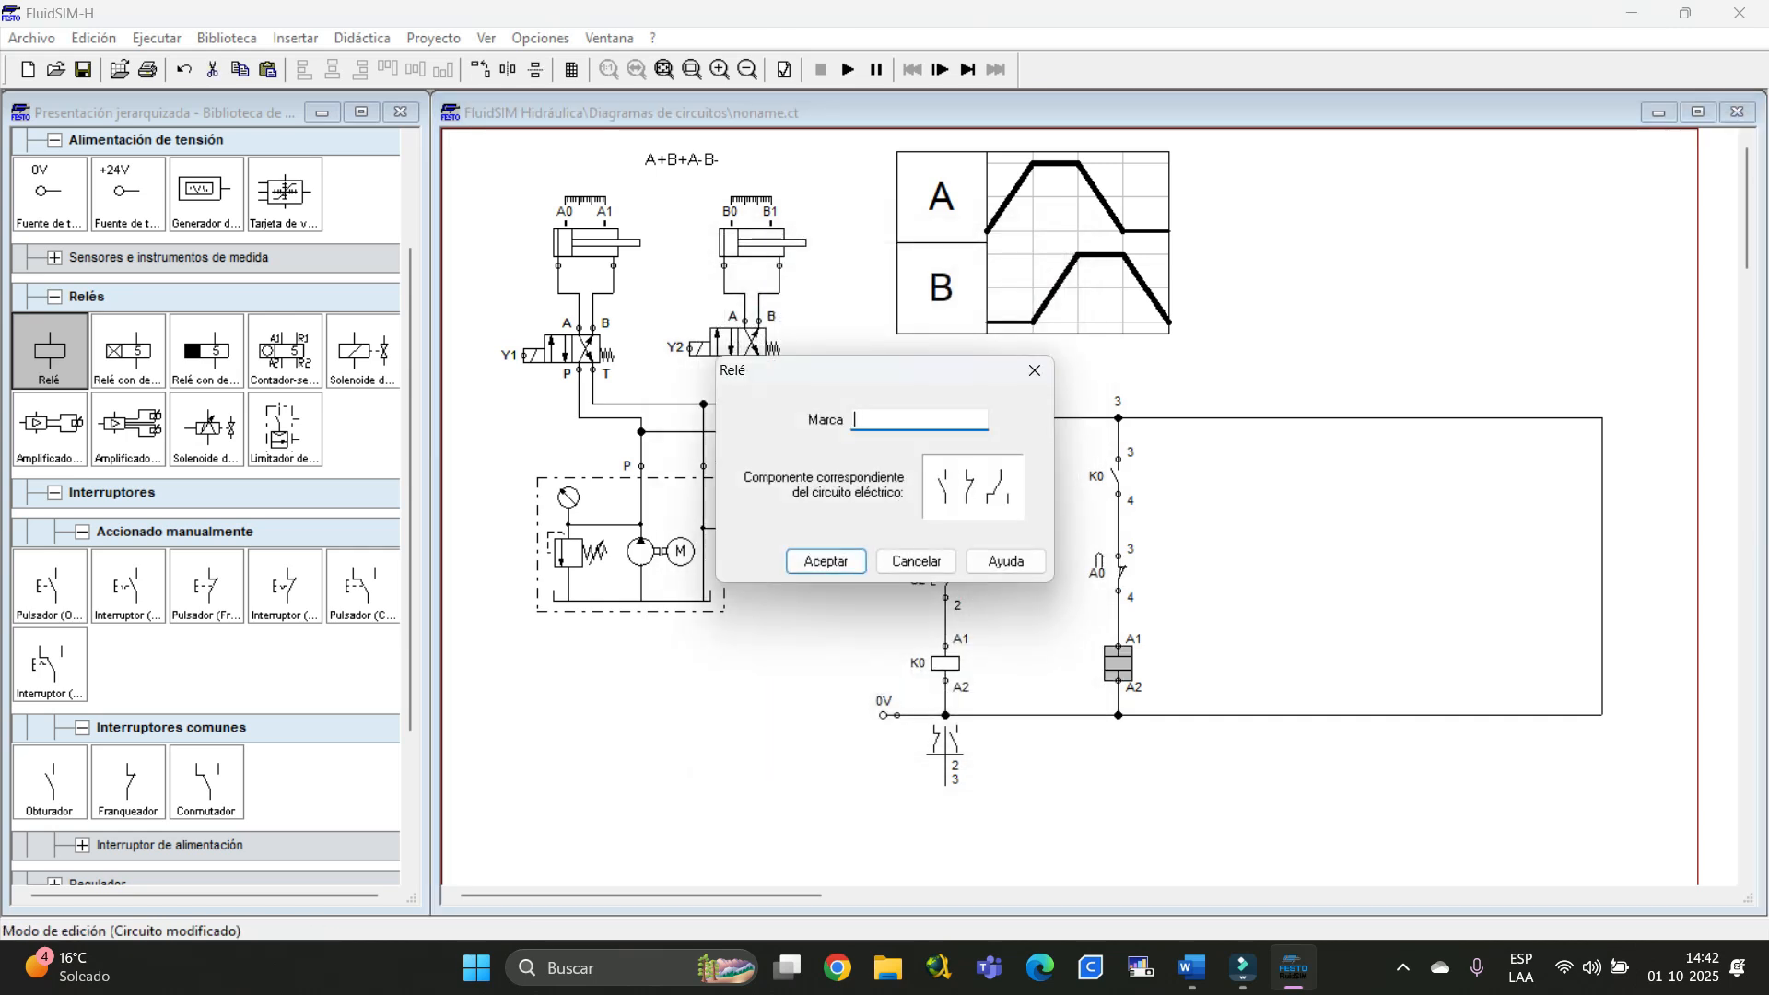
pyautogui.write('K1')
pyautogui.click(827, 561)
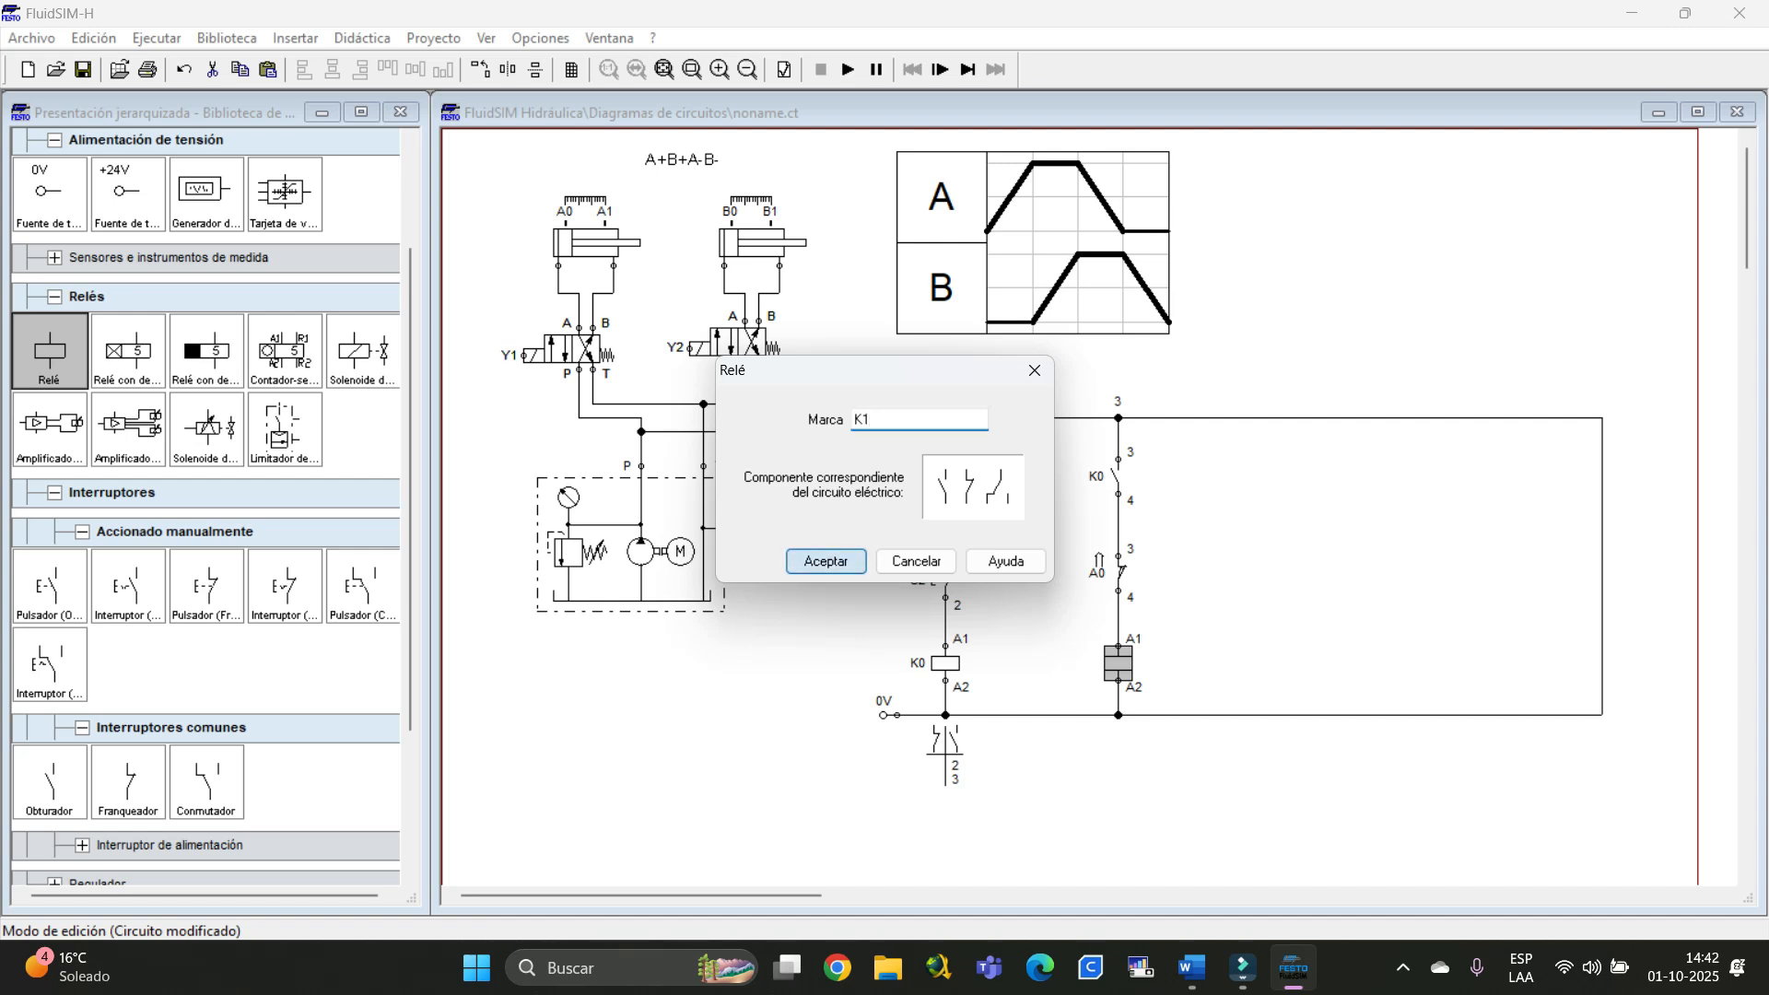
pyautogui.click(826, 599)
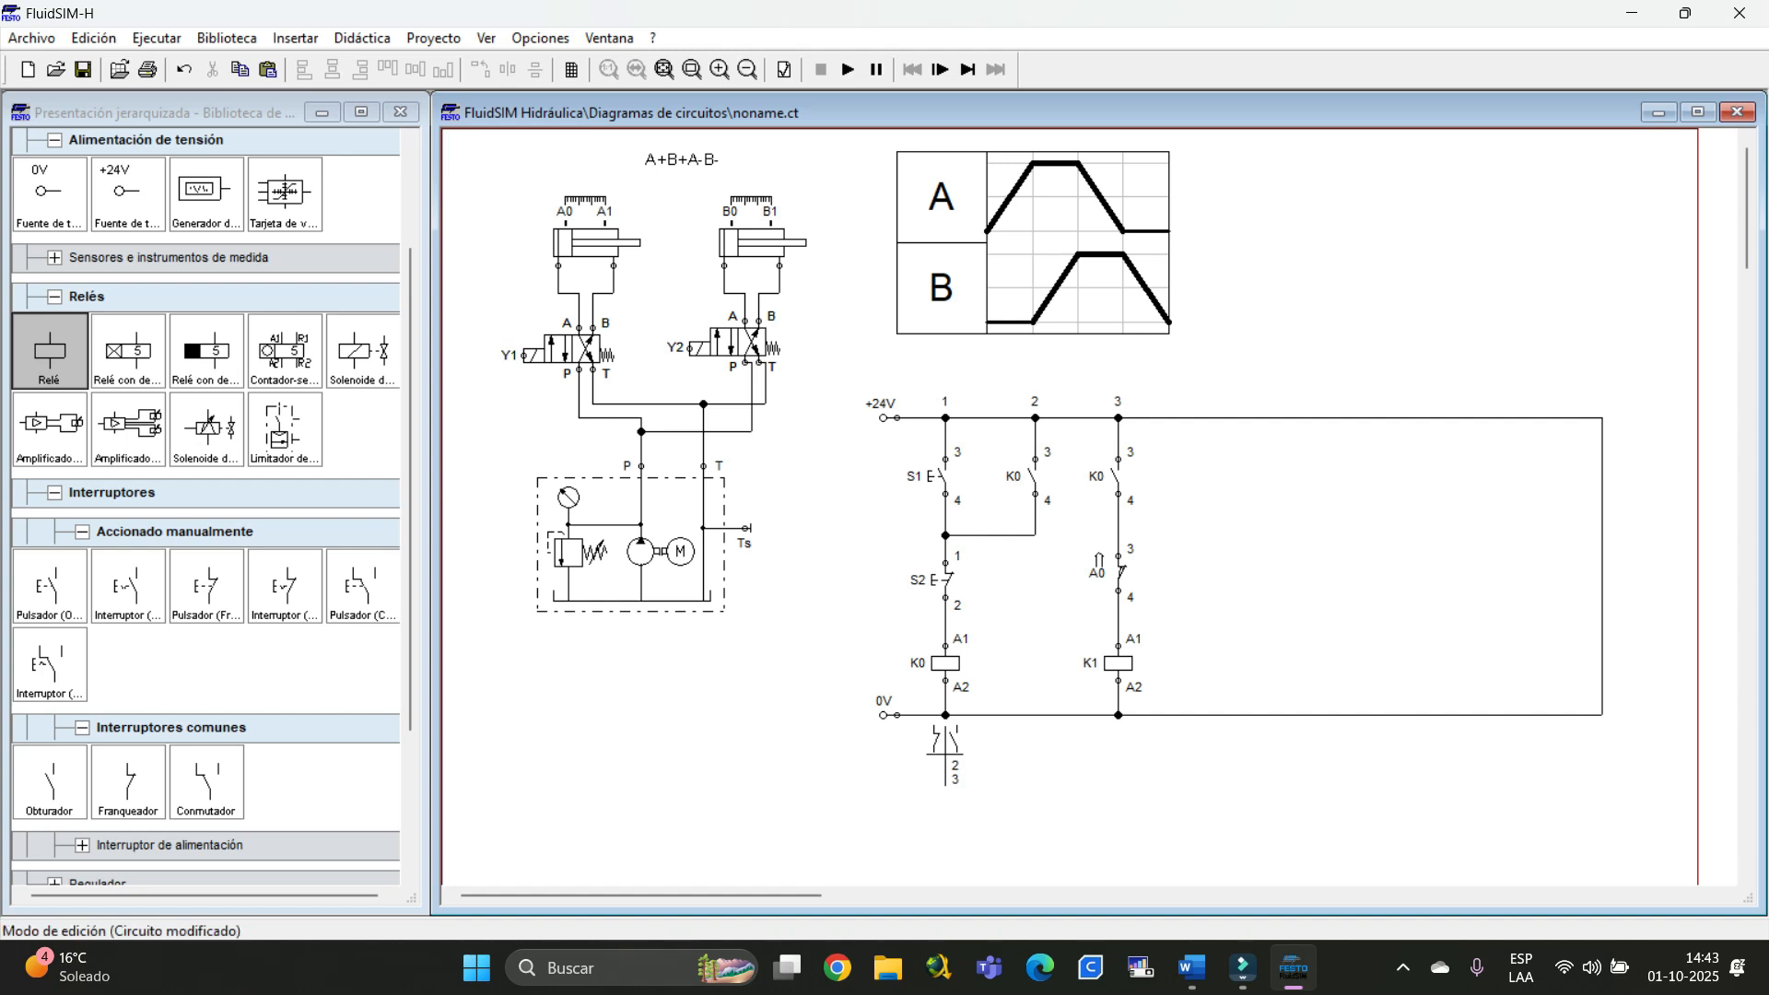
# Place a make switch beside the path 3 K0 contact, level with it, and label it K1
pyautogui.click(50, 782)
pyautogui.moveTo(1139, 523); pyautogui.dragTo(1197, 470)
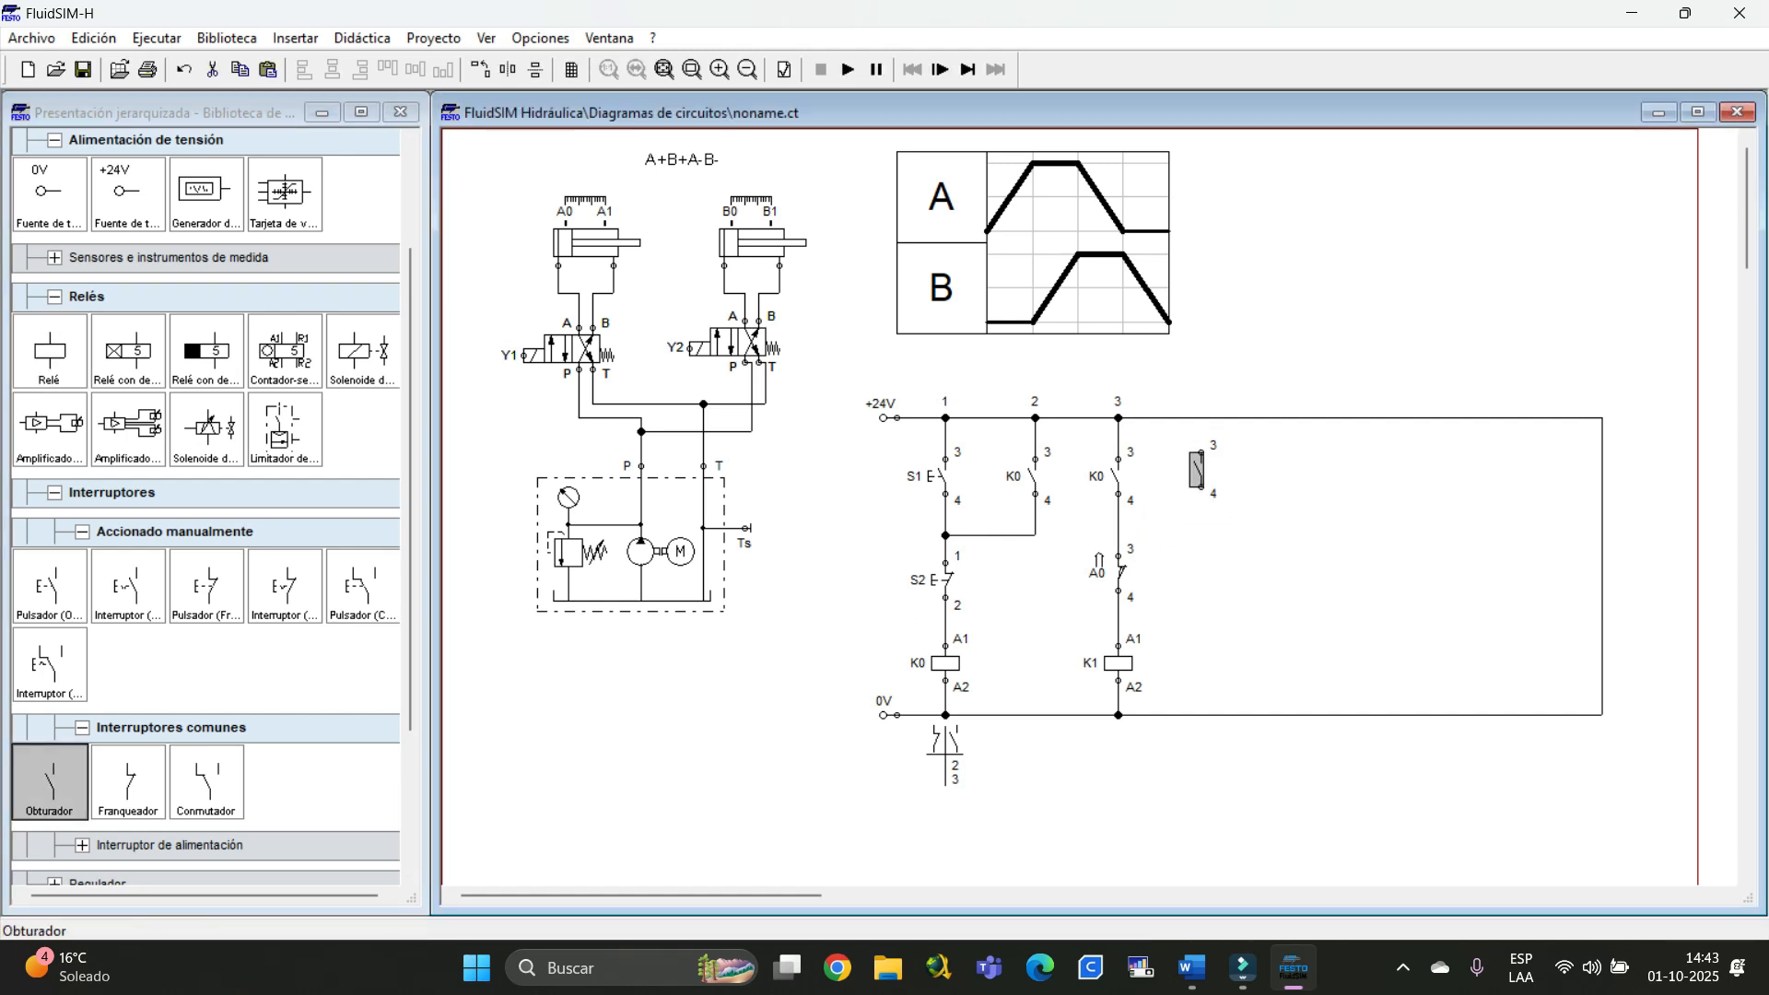
pyautogui.press('Down')
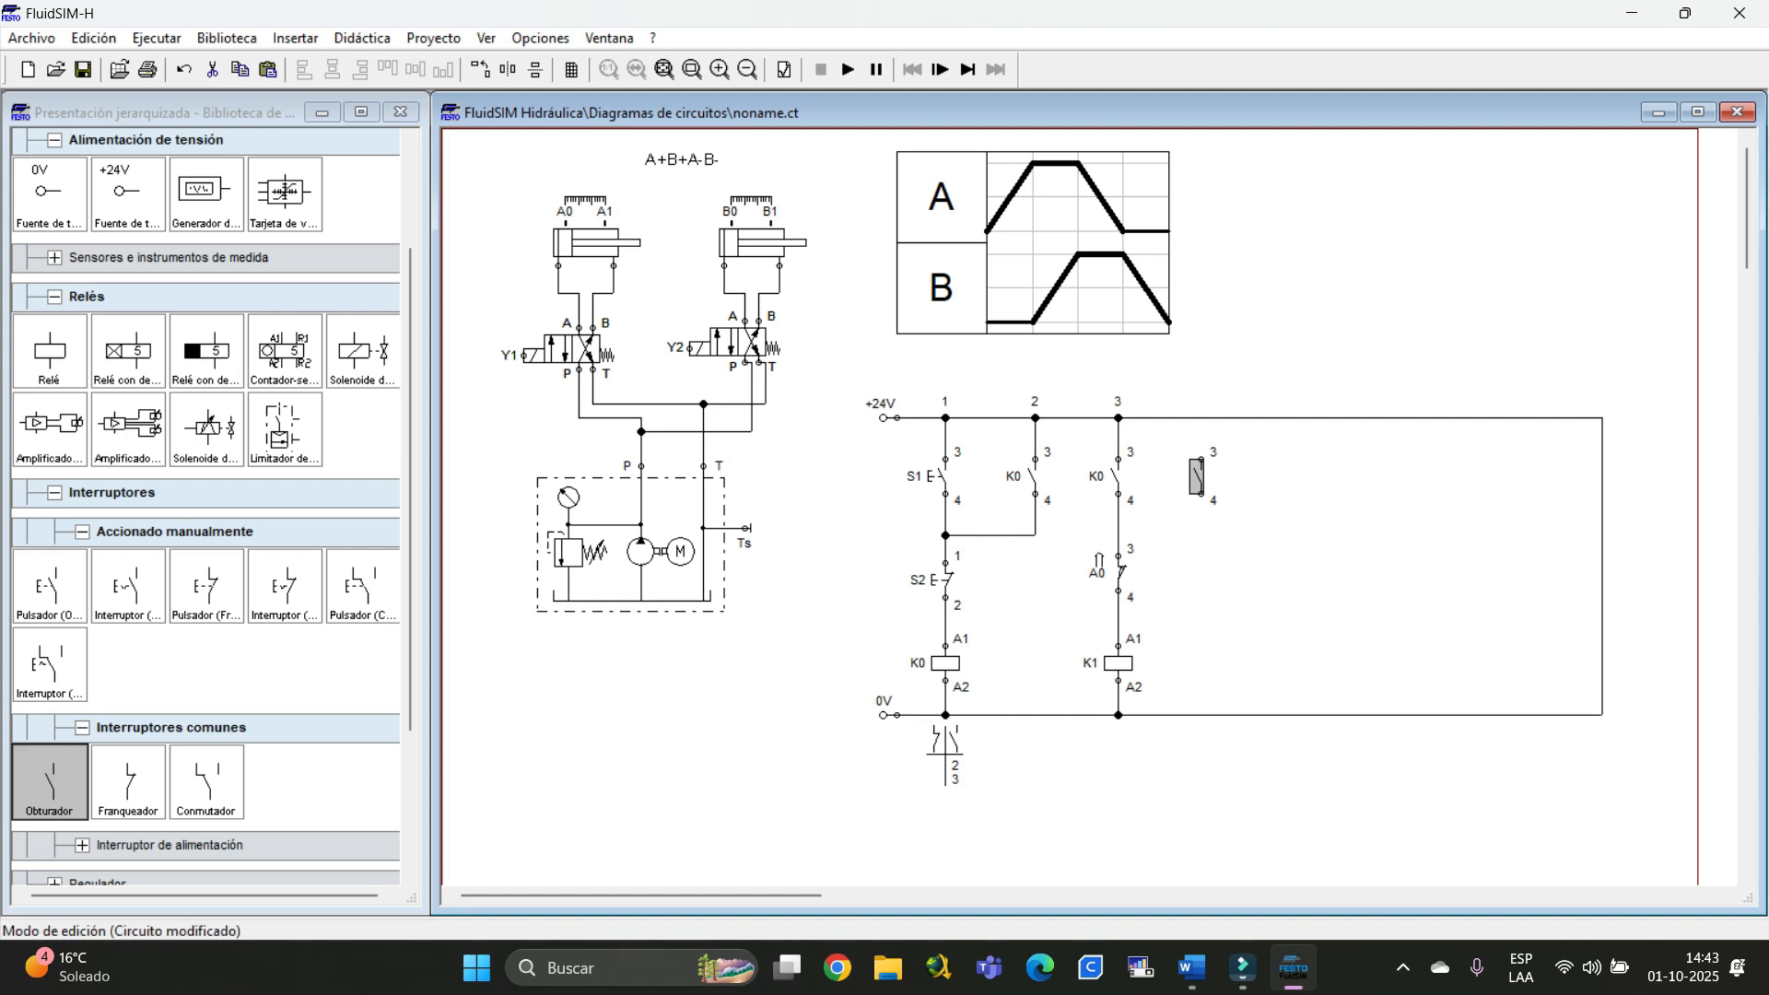
pyautogui.doubleClick(1197, 476)
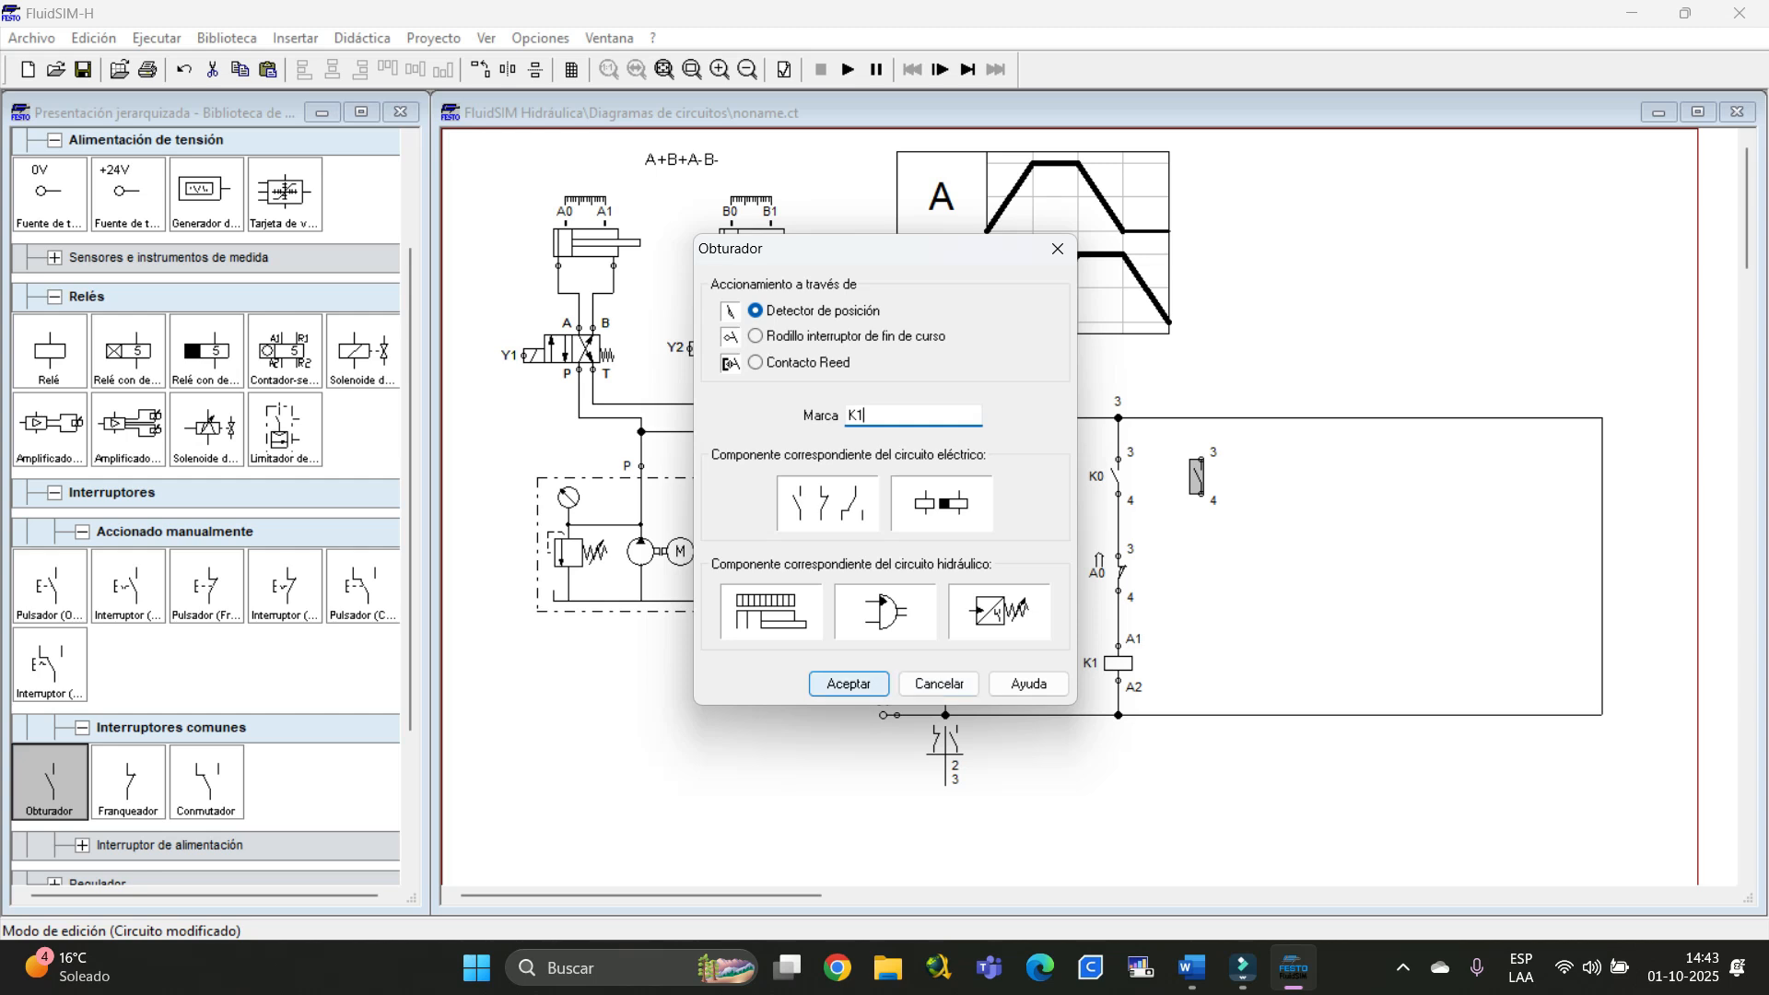
pyautogui.click(848, 683)
pyautogui.press('Left')
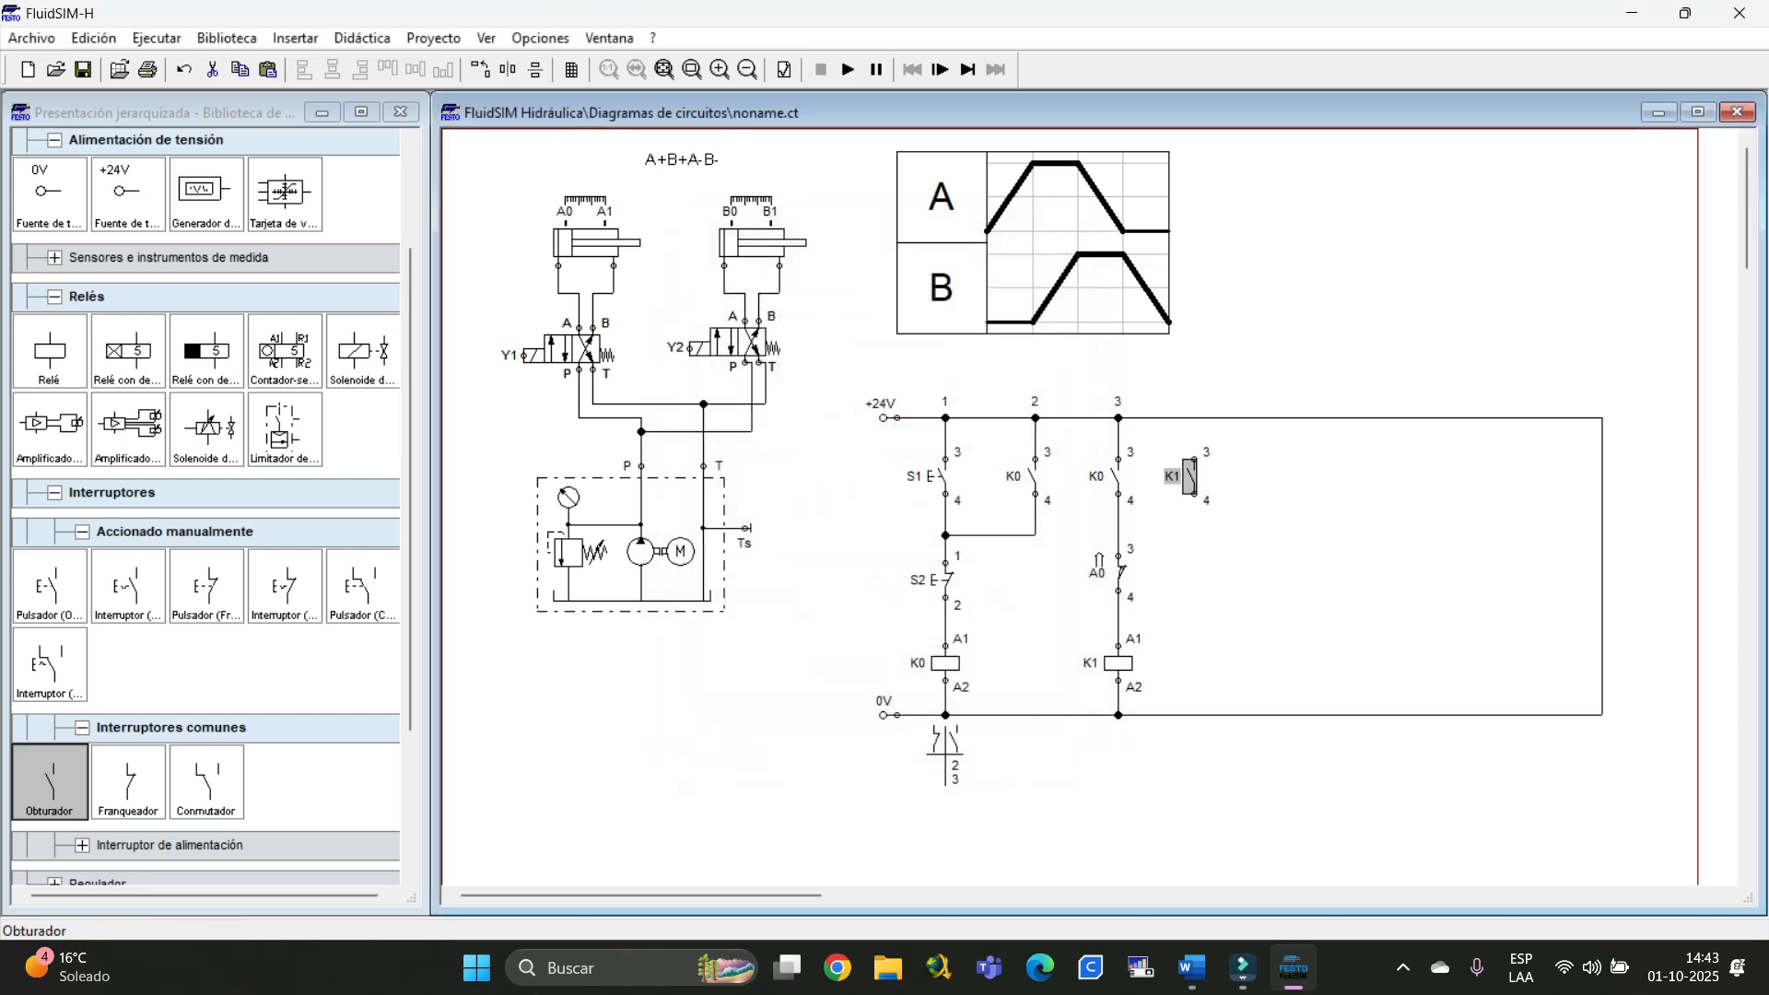
# Wire the K1 contact from the +24V rail to the line between A0 and the K1 coil as a holding branch
pyautogui.click(1194, 459)
pyautogui.moveTo(1194, 459); pyautogui.dragTo(1194, 419)
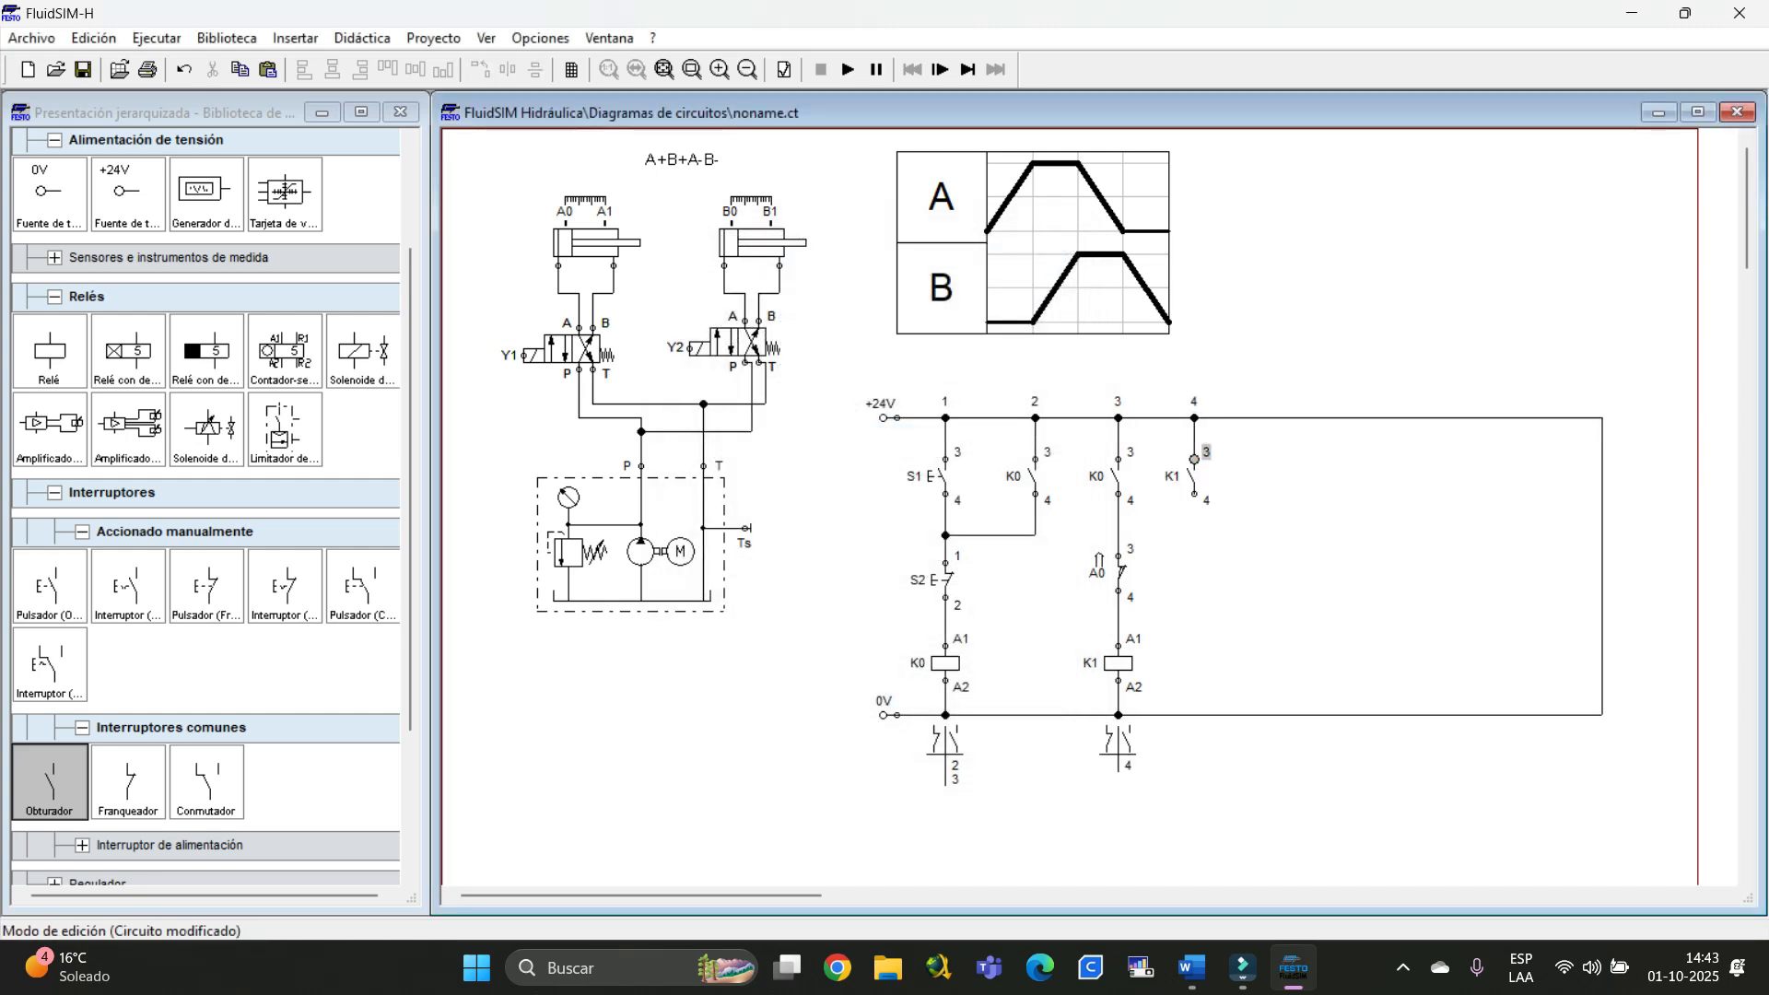
pyautogui.moveTo(1195, 495); pyautogui.dragTo(1118, 618)
# Place another make switch for the fifth path and label it K1
pyautogui.moveTo(48, 782); pyautogui.dragTo(1267, 481)
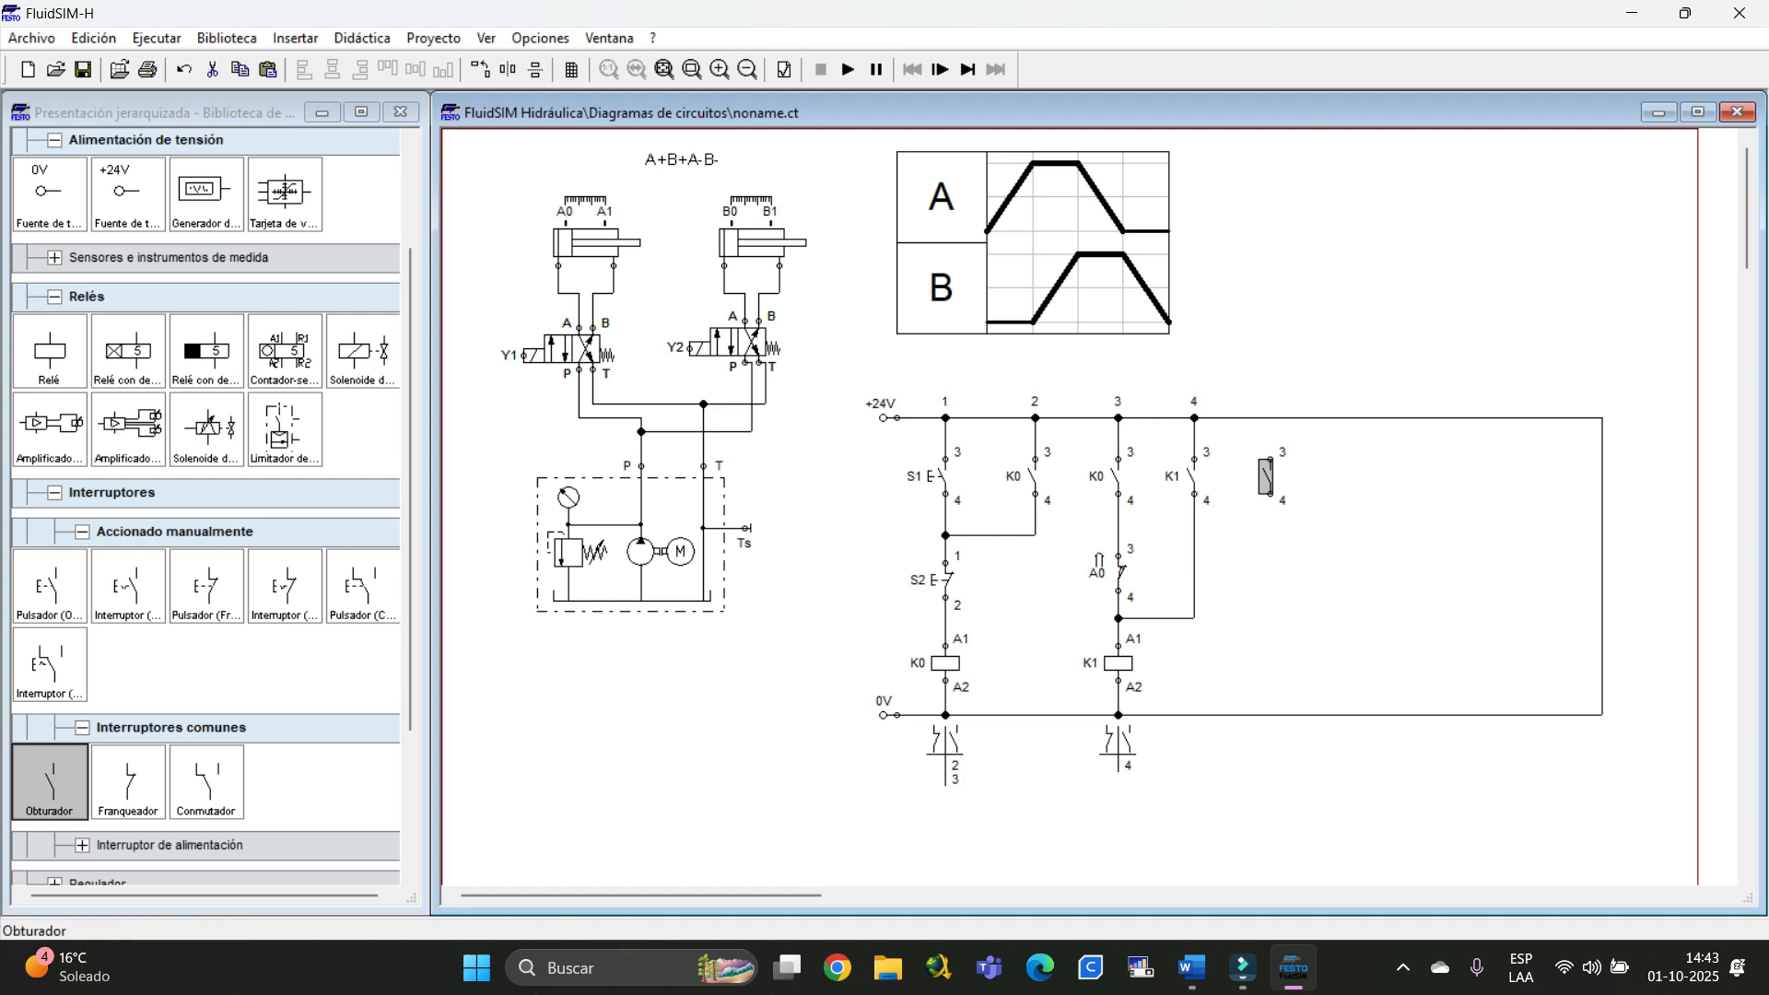
pyautogui.doubleClick(1266, 477)
pyautogui.write('K1')
pyautogui.press('Return')
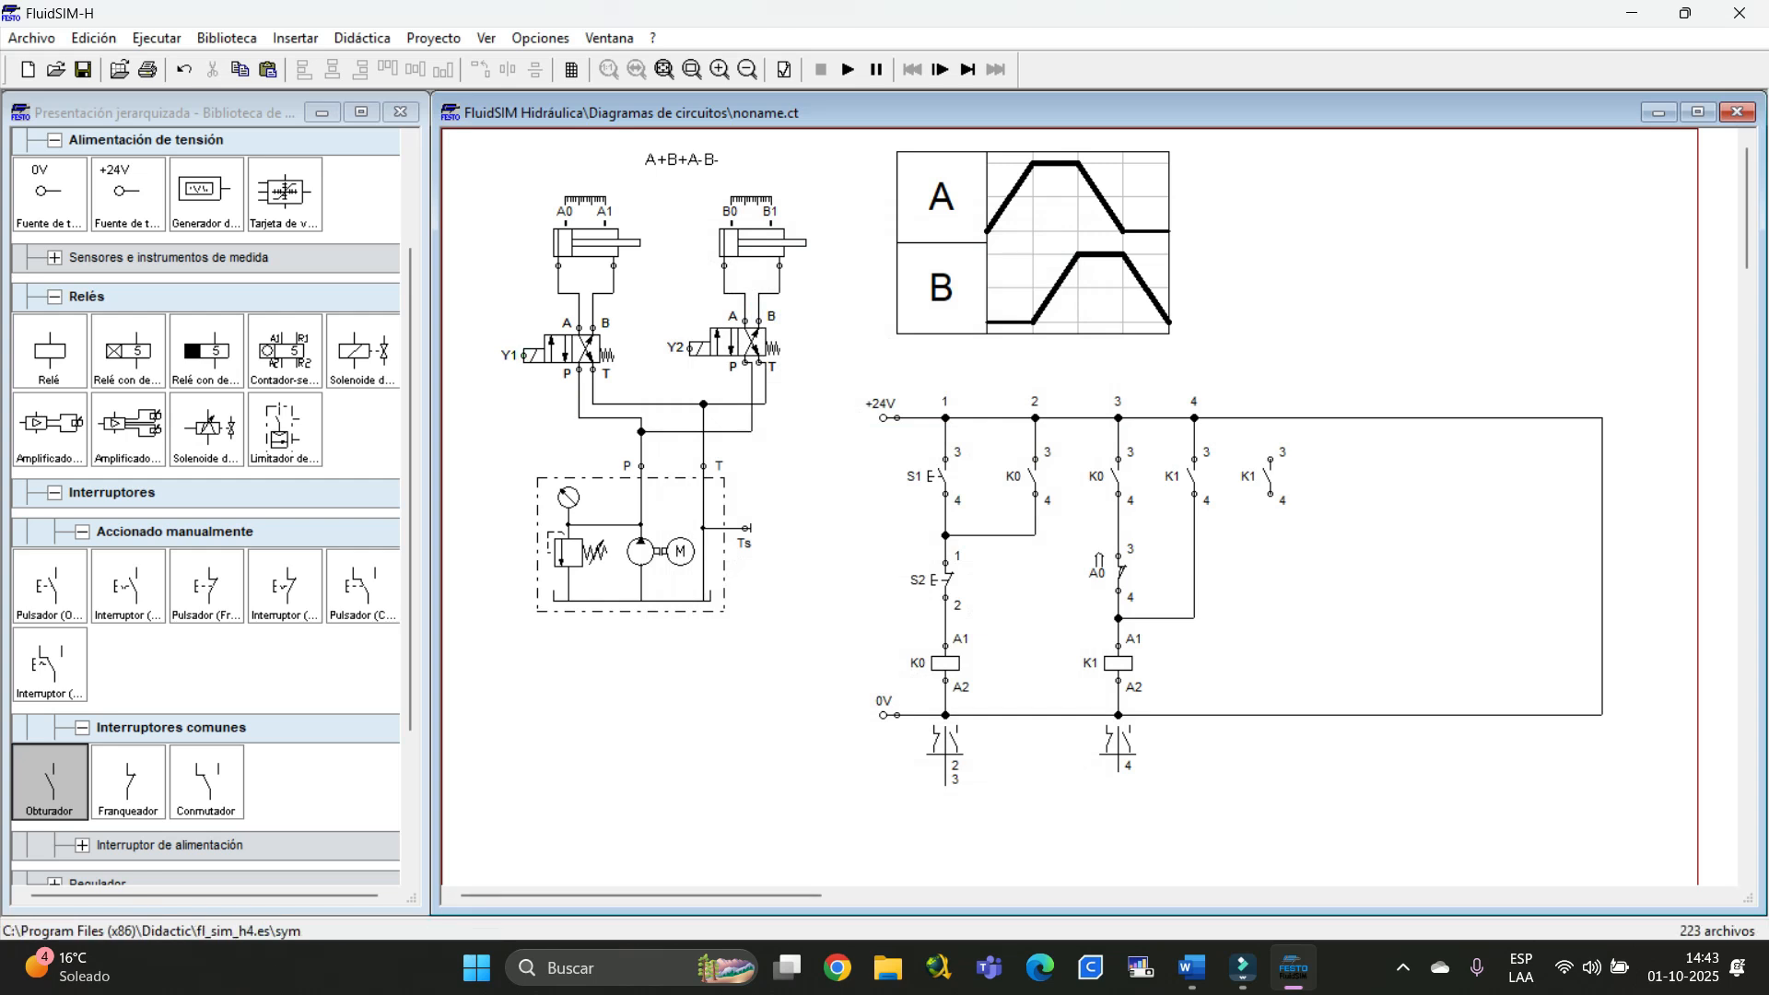
# Add a valve solenoid beneath the fifth-path K1 contact and wire the path between the +24V and 0V rails
pyautogui.moveTo(362, 350); pyautogui.dragTo(1270, 495)
pyautogui.press('Right')
pyautogui.press('Down')
pyautogui.press('Down')
pyautogui.press('Down')
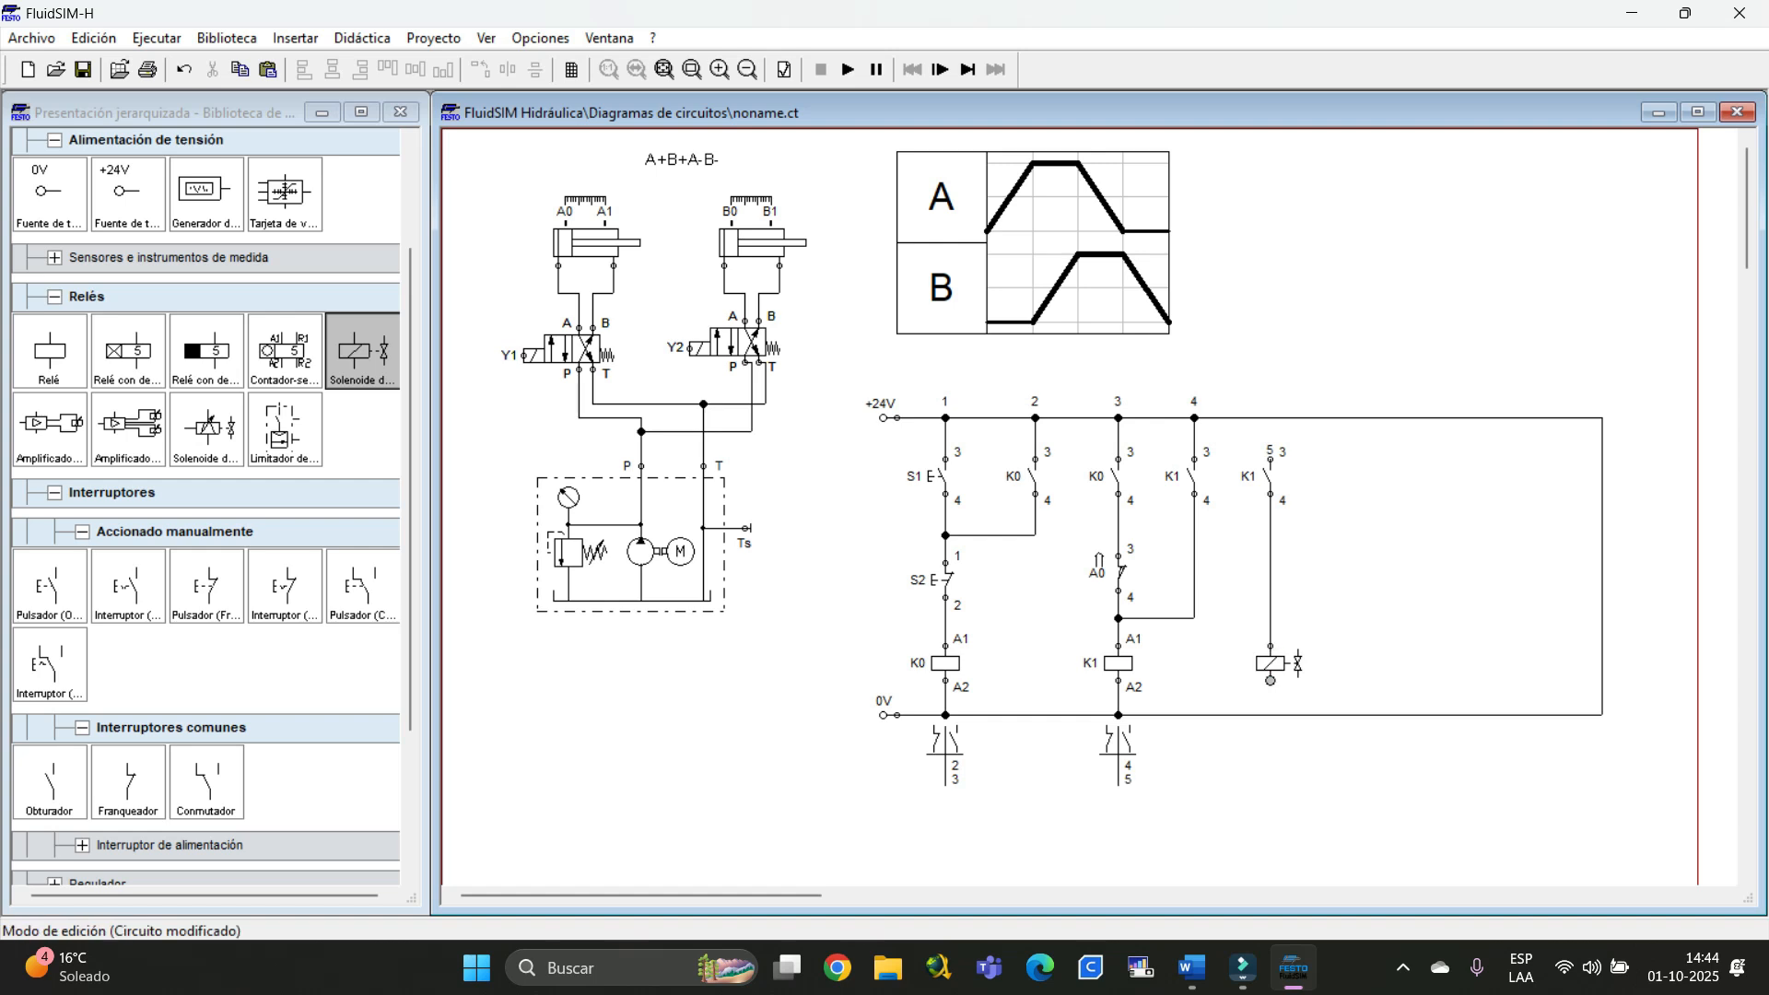
pyautogui.moveTo(1271, 680); pyautogui.dragTo(1270, 715)
pyautogui.moveTo(1271, 458); pyautogui.dragTo(1271, 417)
# Label the valve solenoid in path 5 Y1
pyautogui.doubleClick(1277, 664)
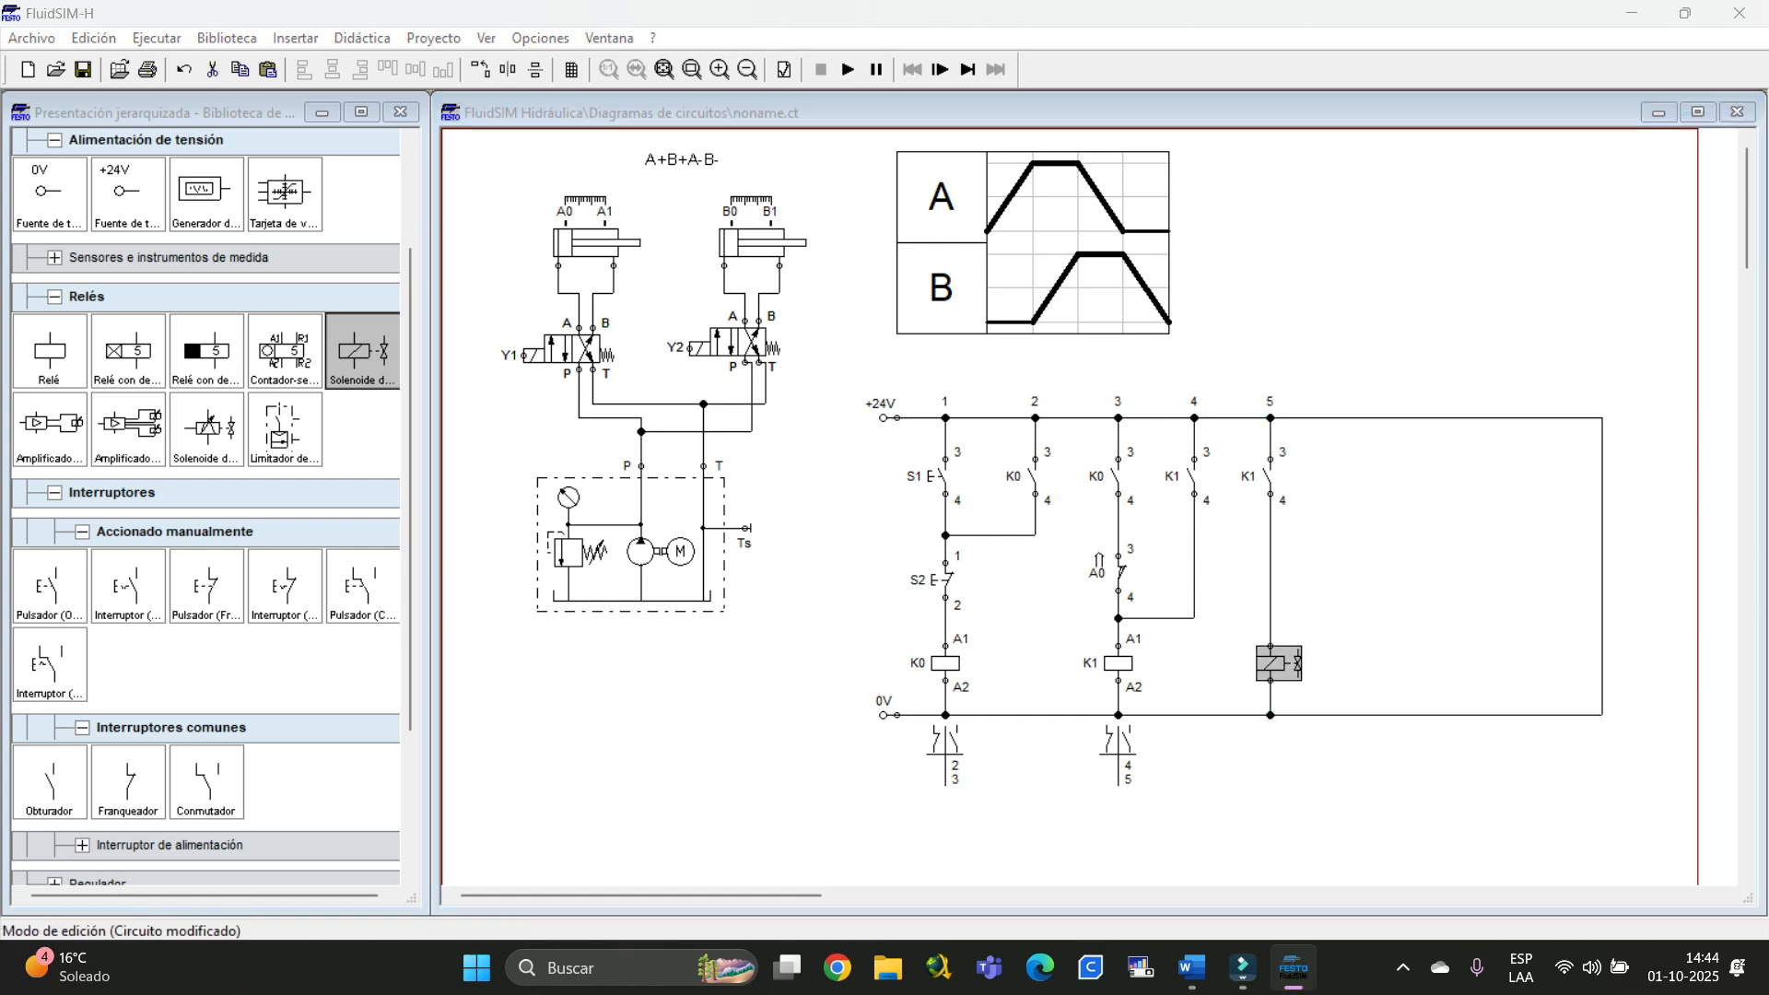
pyautogui.write('Y1')
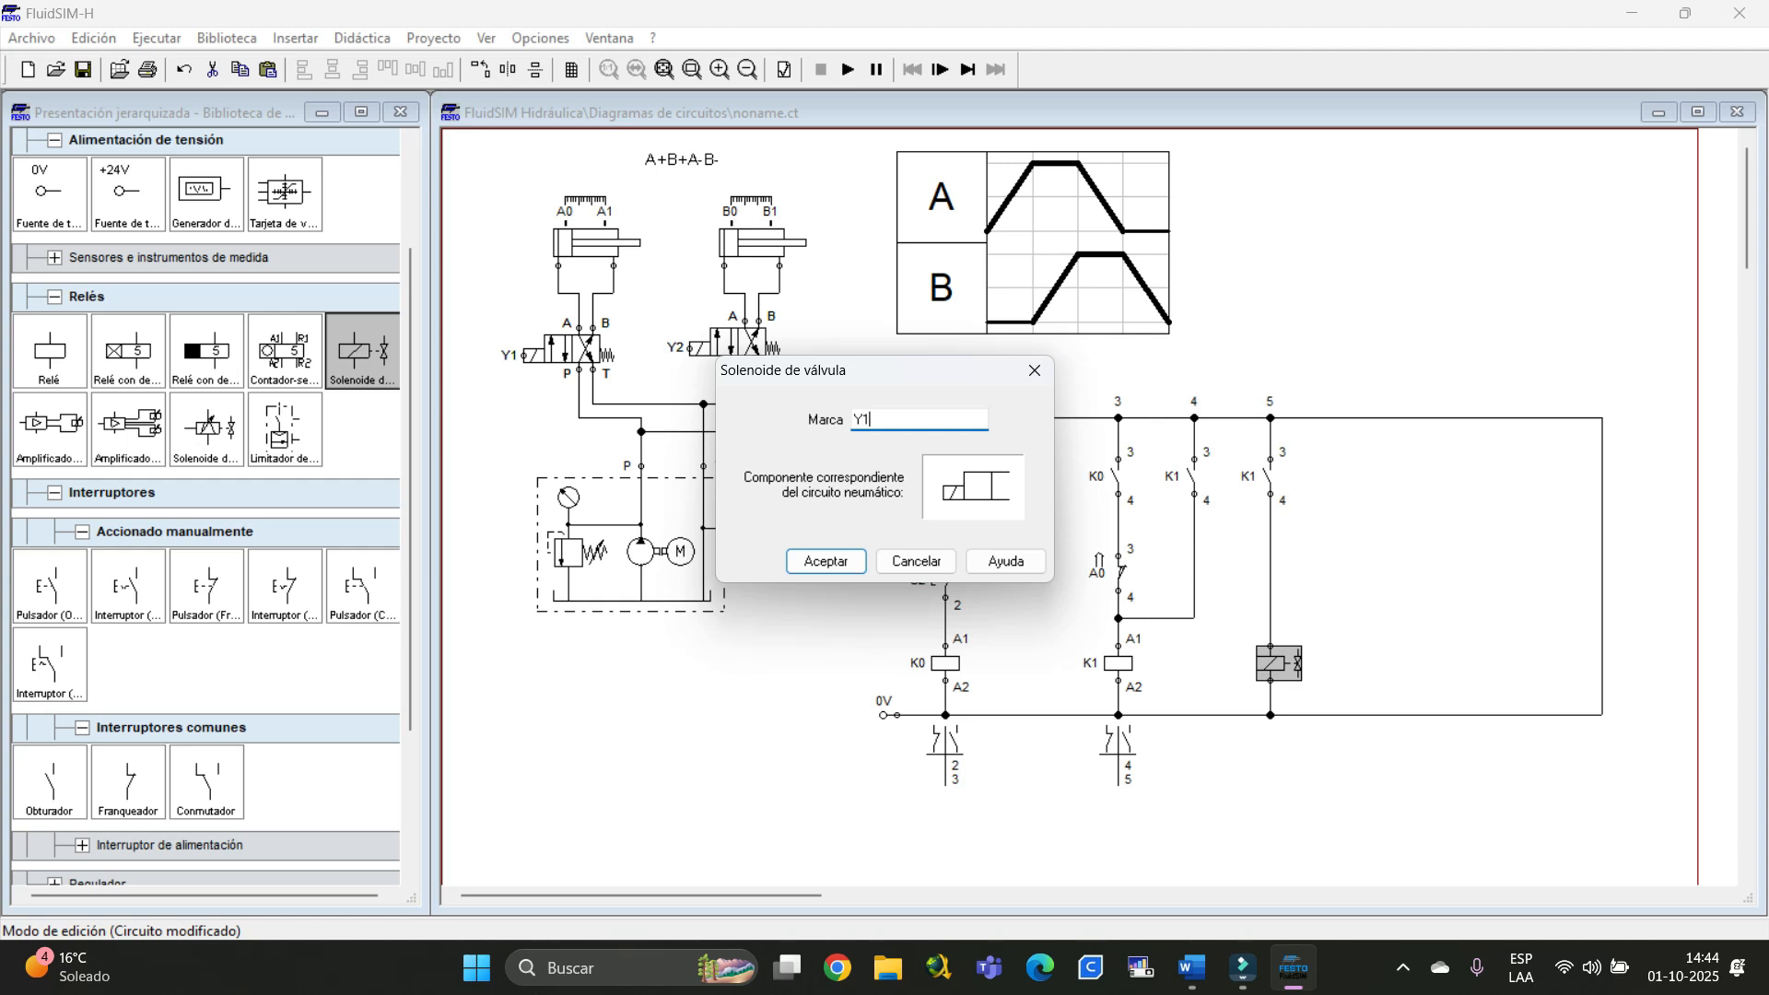
pyautogui.press('Return')
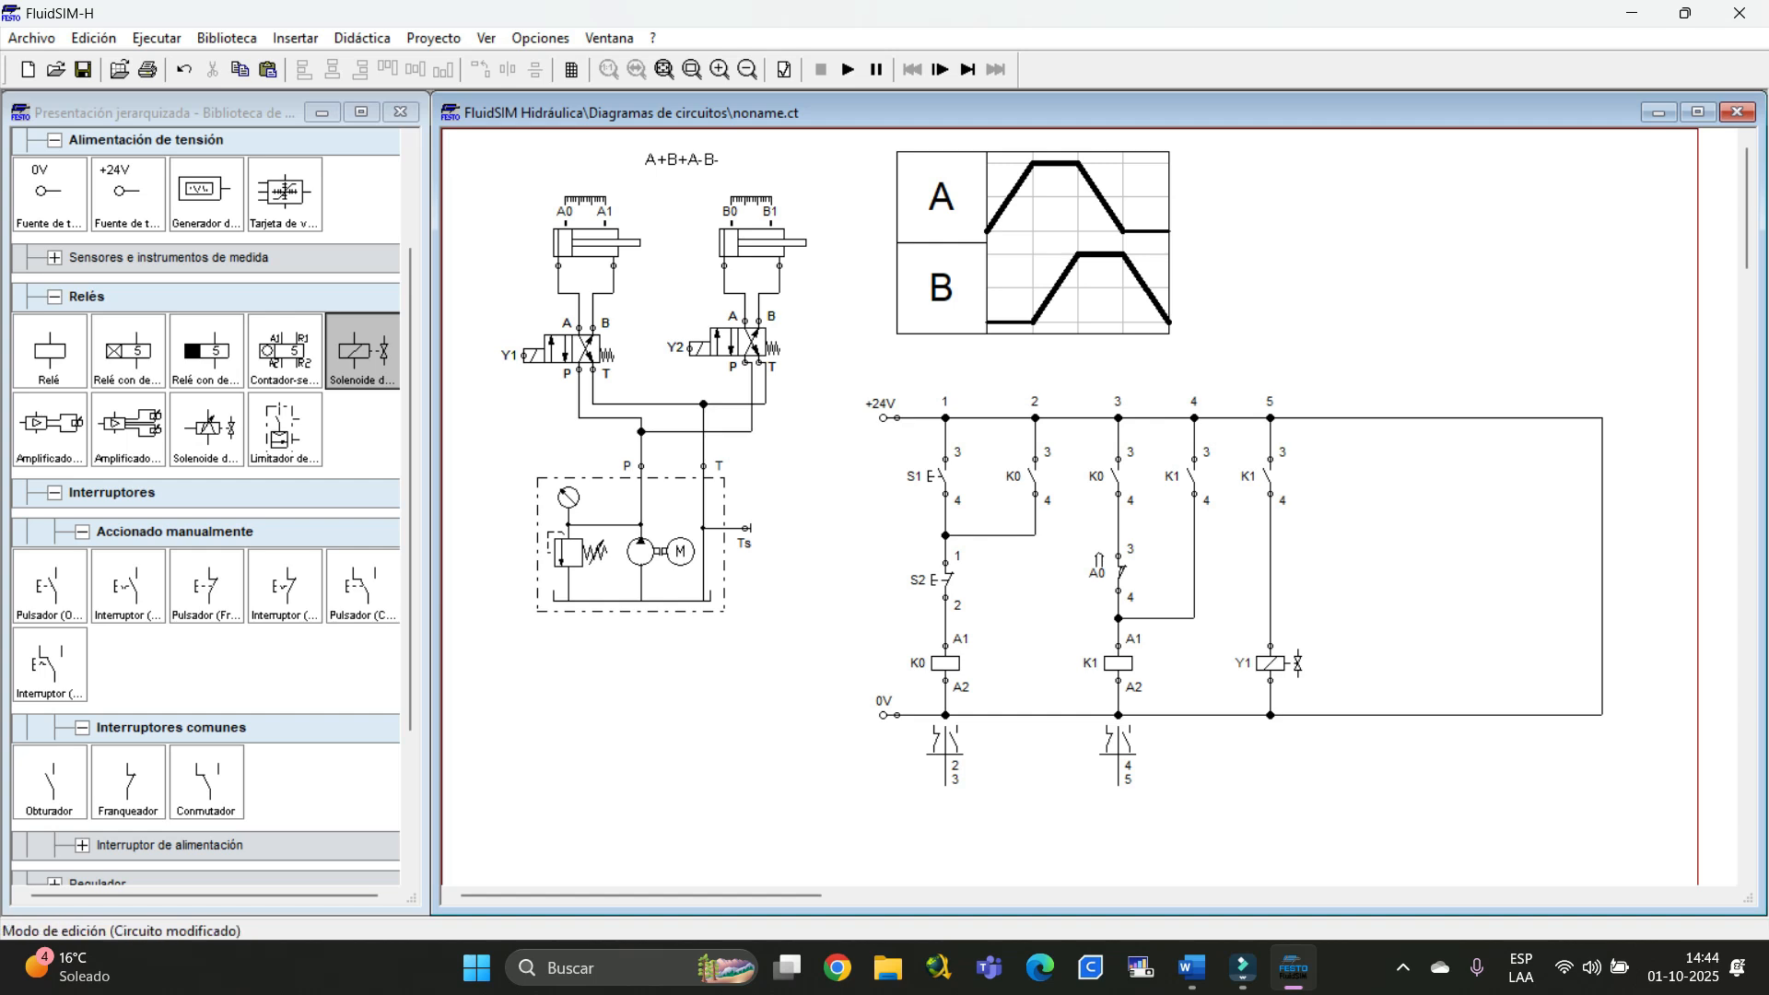
# Add a make switch as the sixth path, connect it to the +24V rail and label it A1
pyautogui.moveTo(559, 249)
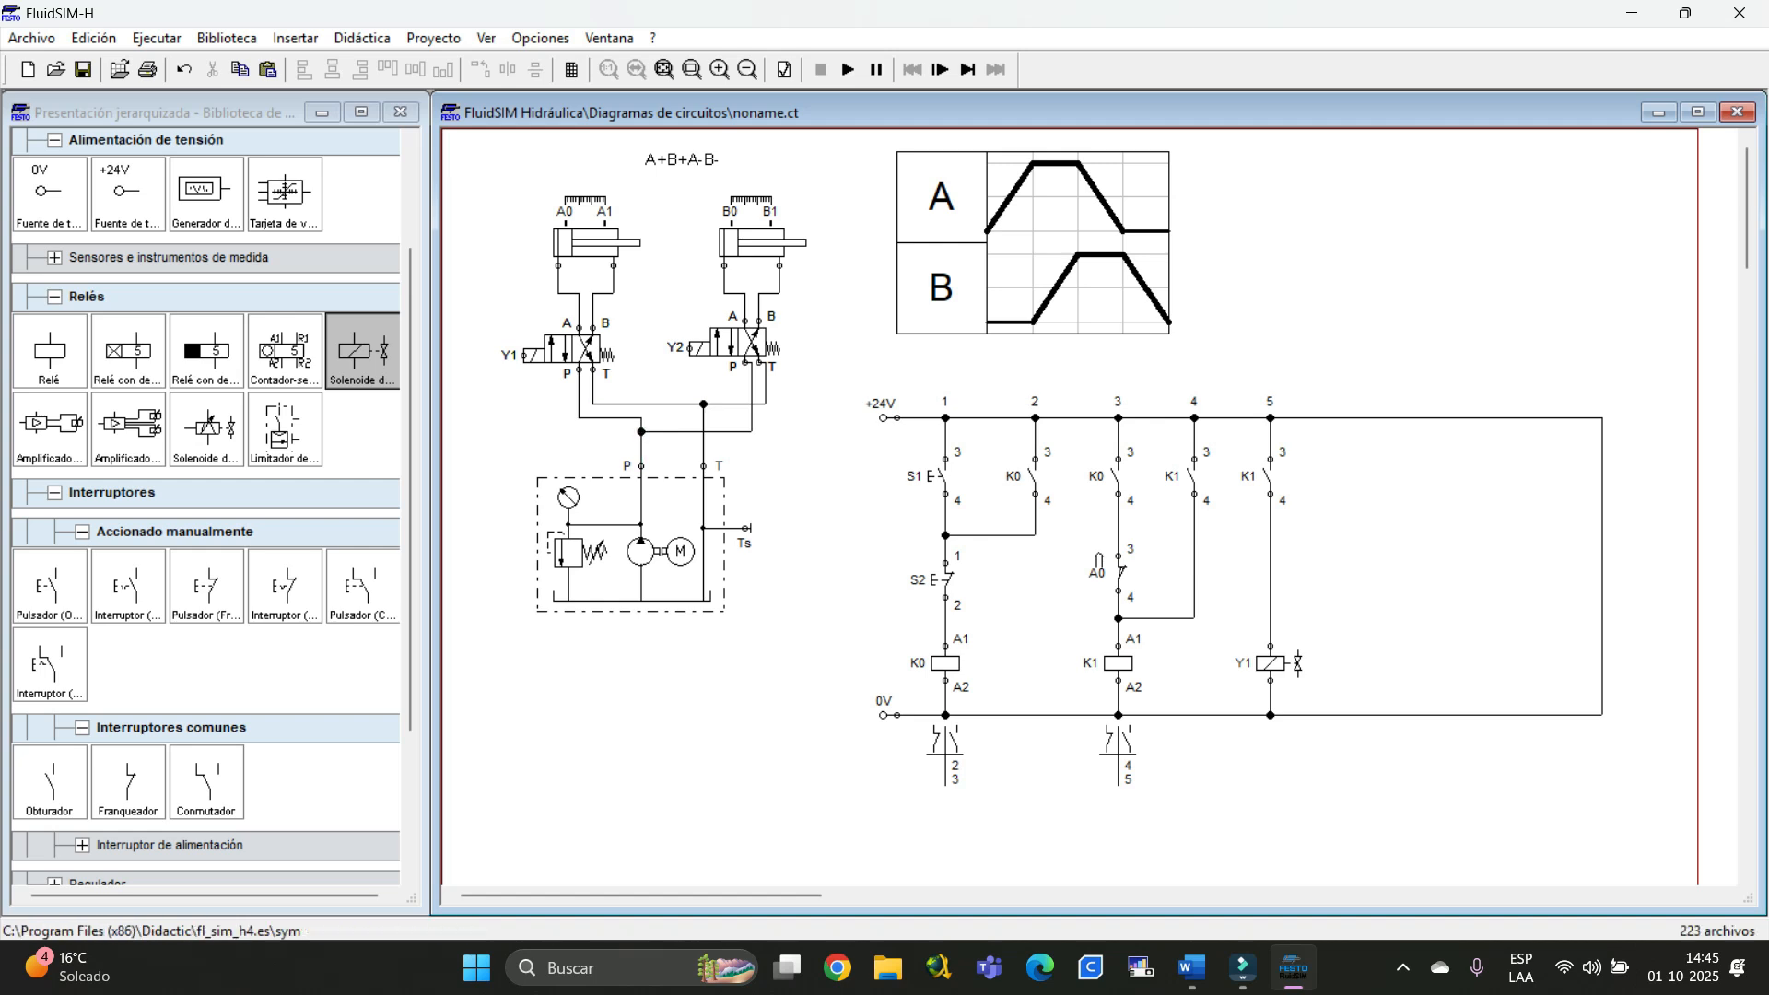
pyautogui.click(50, 783)
pyautogui.moveTo(50, 782); pyautogui.dragTo(1360, 417)
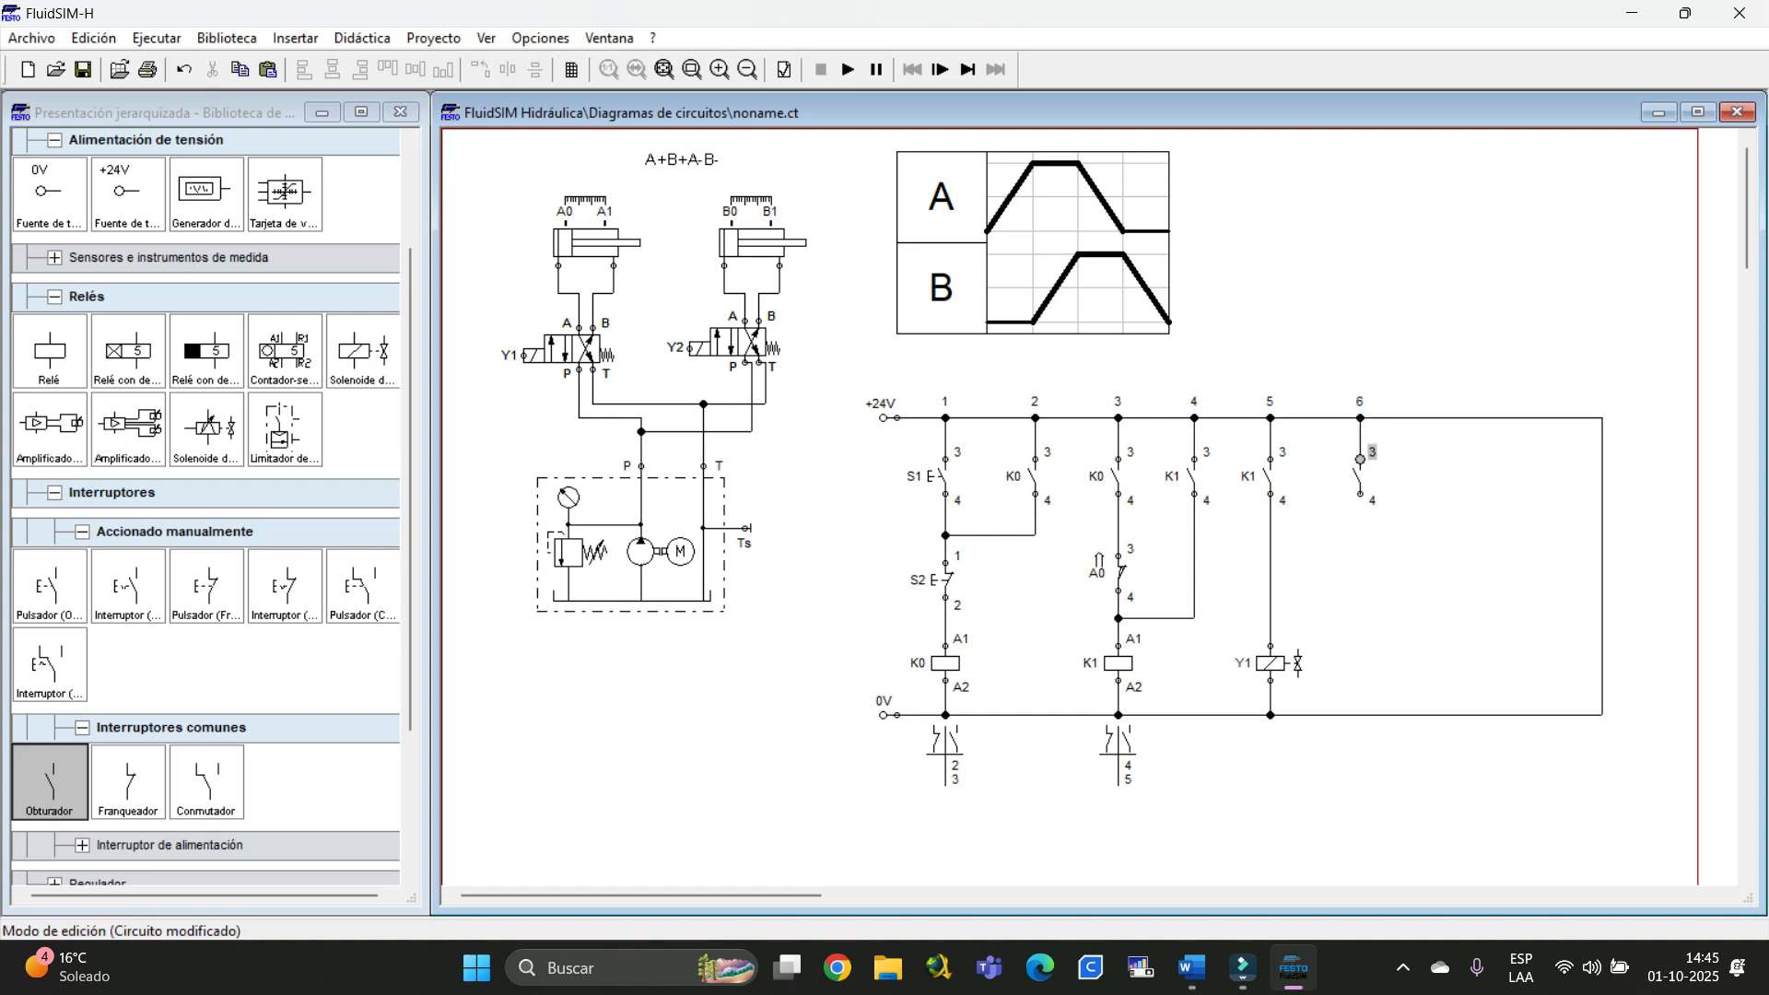
pyautogui.doubleClick(1357, 476)
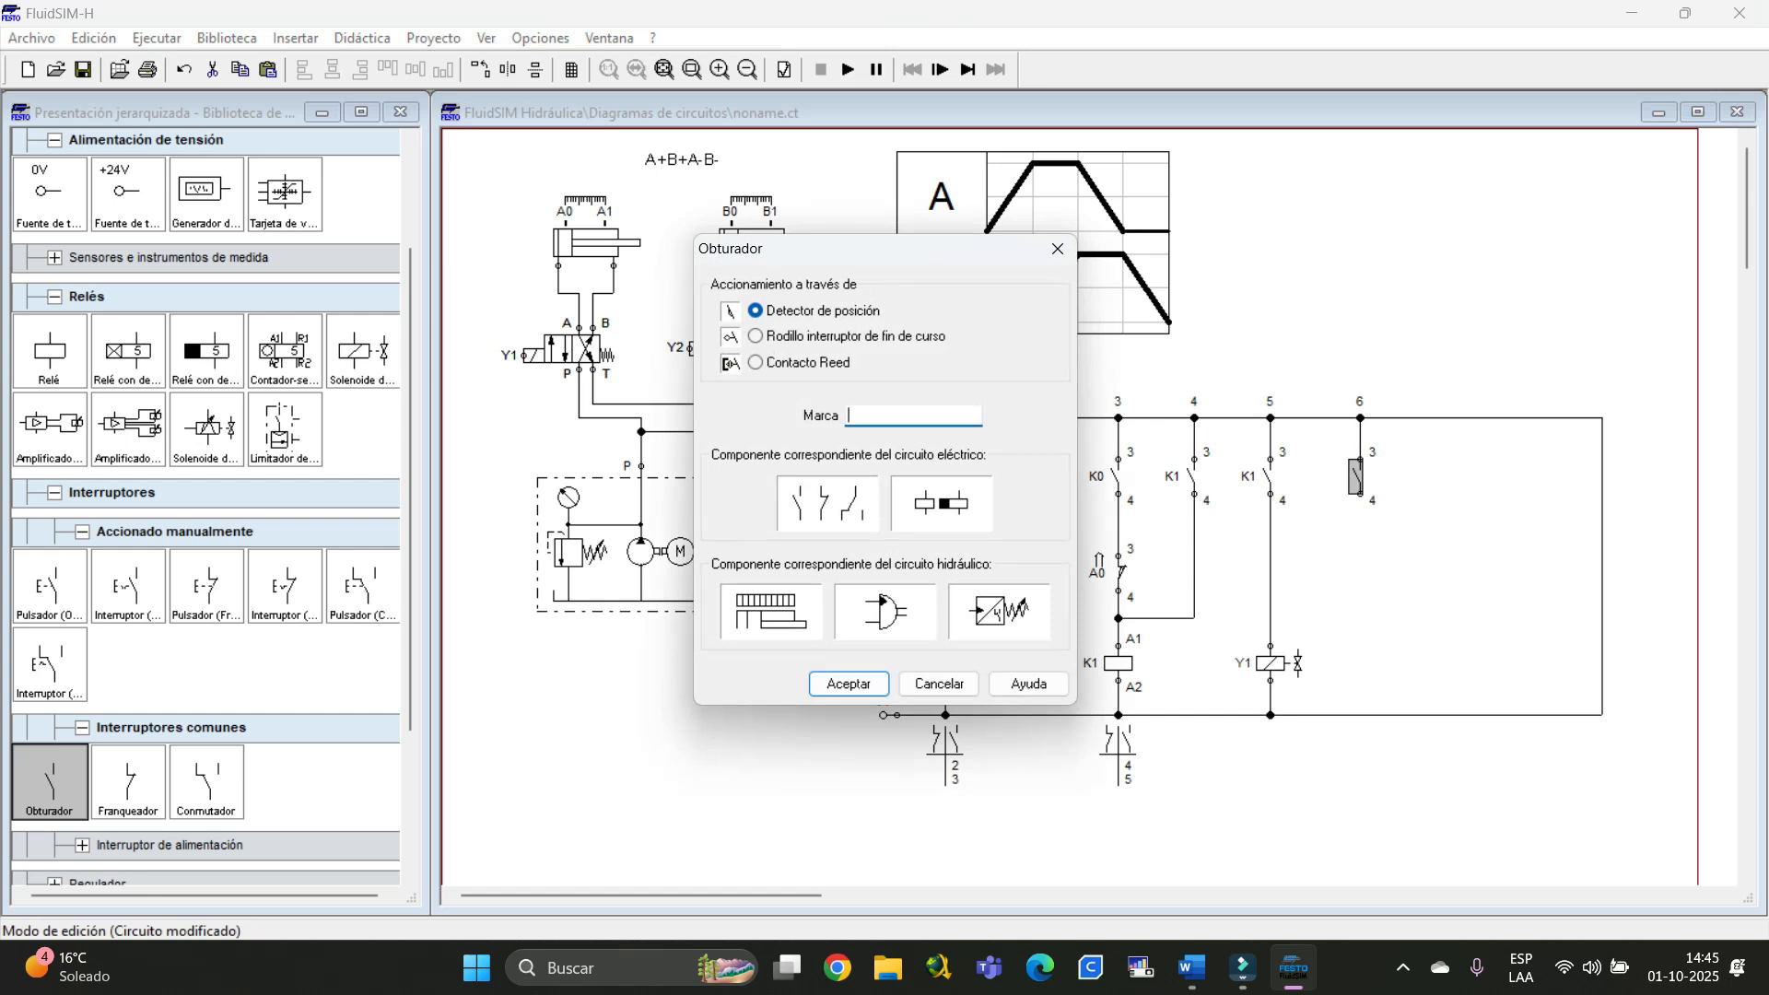
pyautogui.write('A1')
pyautogui.press('Return')
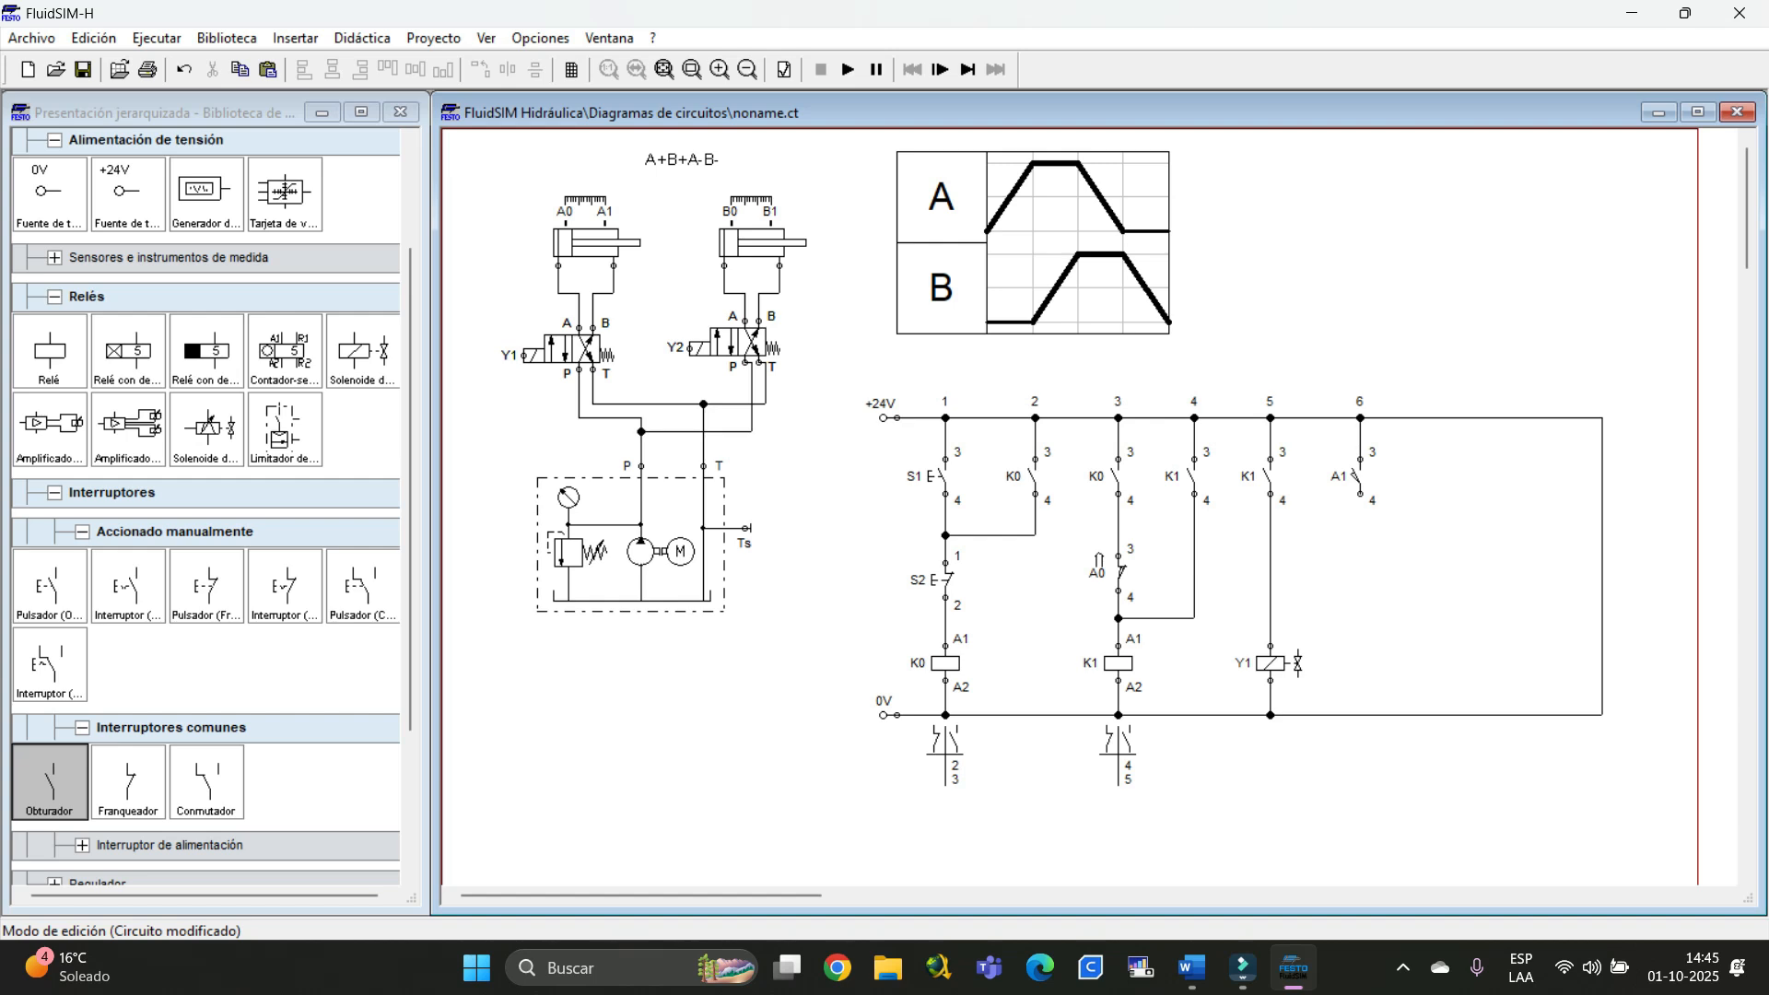
# Add a relay coil beneath the A1 contact, wire the sixth path down to the 0V rail and label the coil K2
pyautogui.moveTo(50, 351); pyautogui.dragTo(1361, 663)
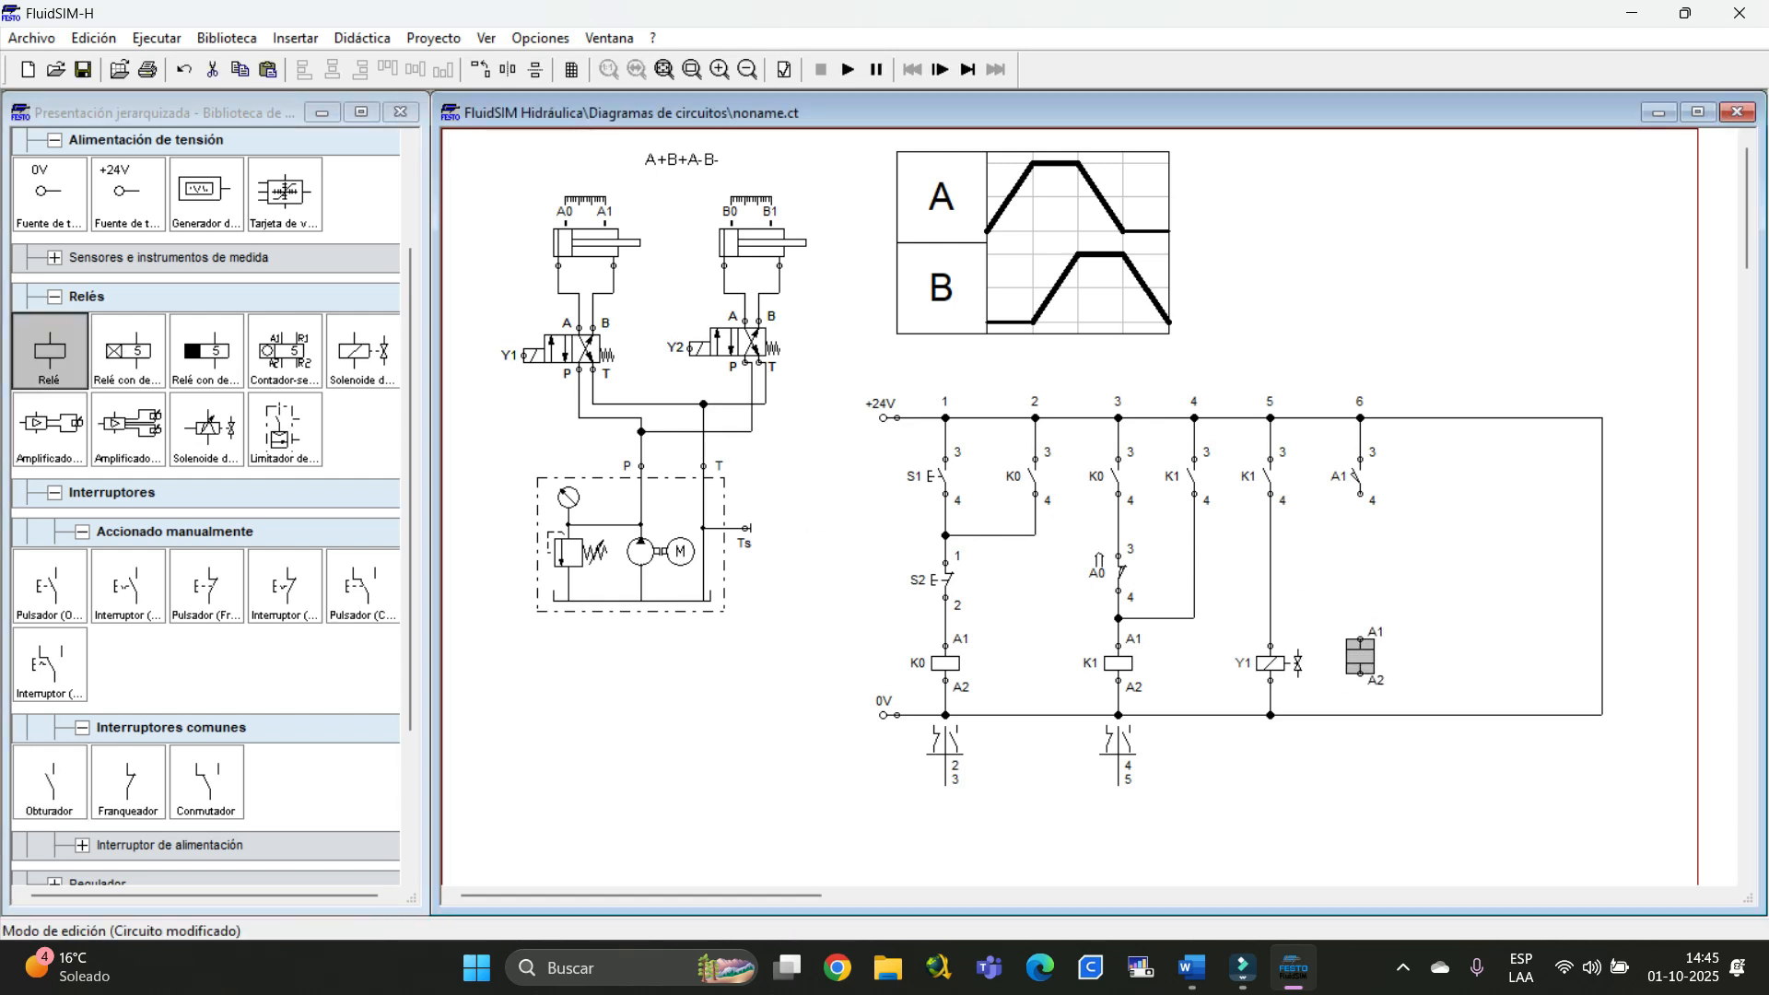
pyautogui.moveTo(1361, 498); pyautogui.dragTo(1360, 715)
pyautogui.doubleClick(1361, 663)
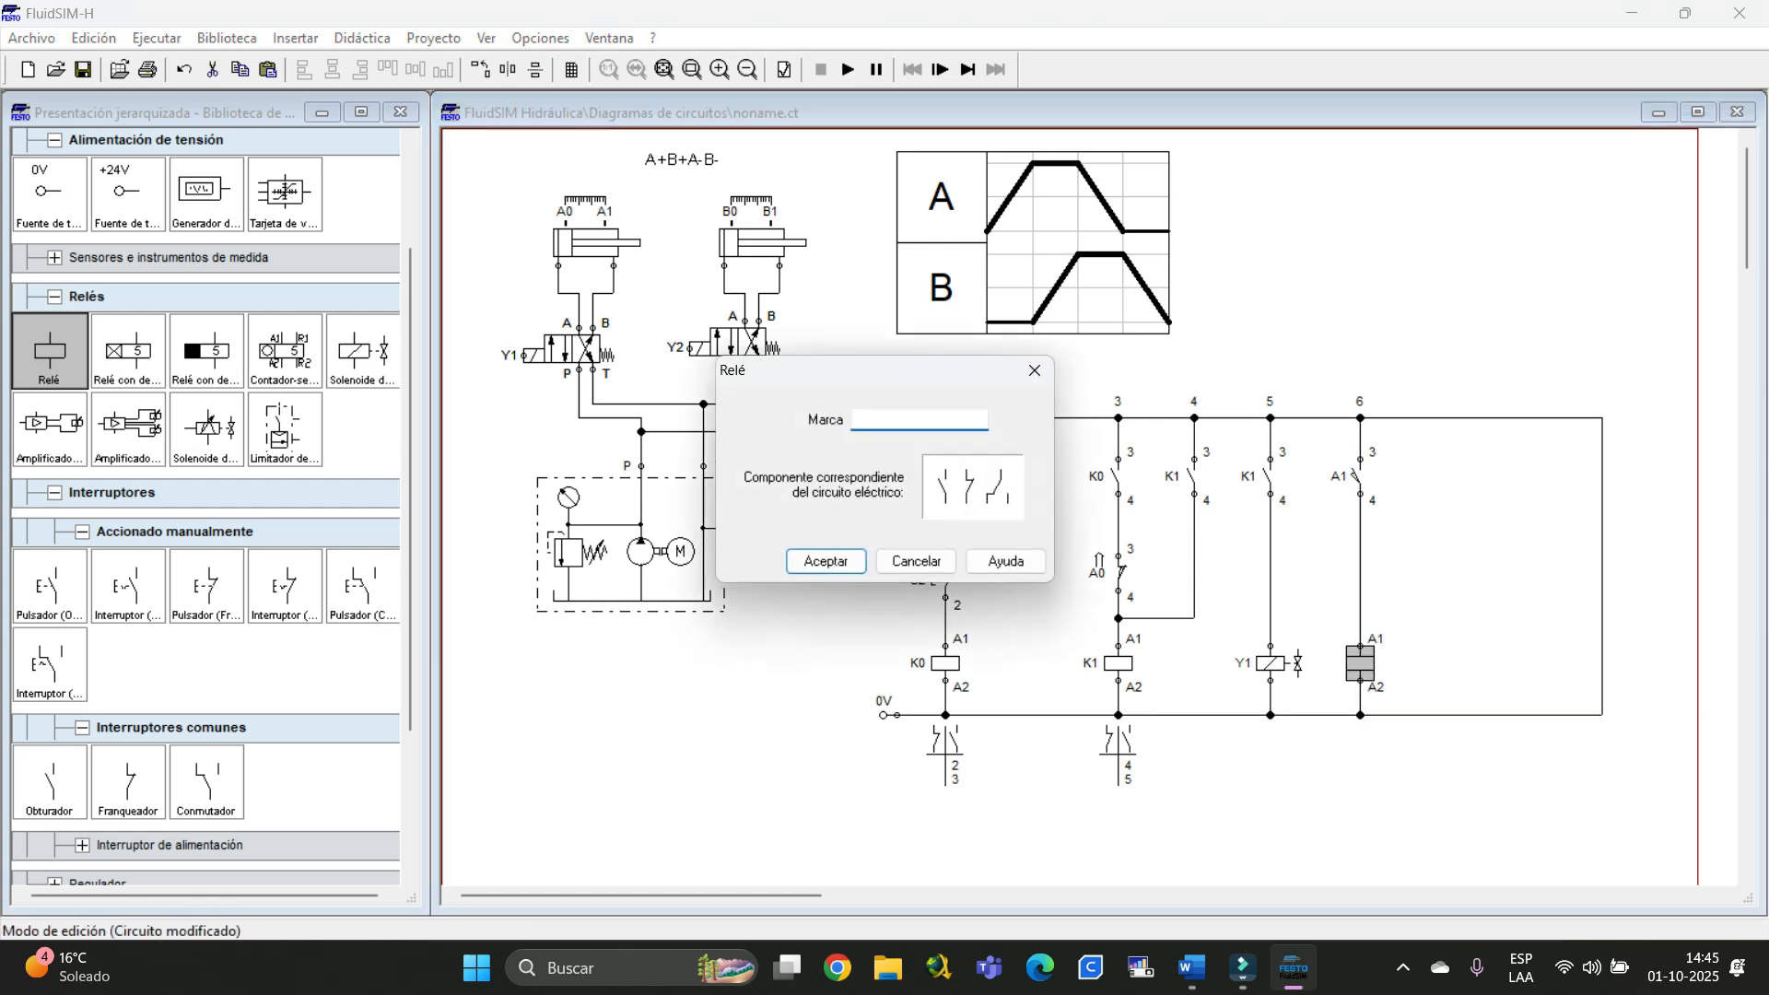
pyautogui.write('K2')
pyautogui.press('Return')
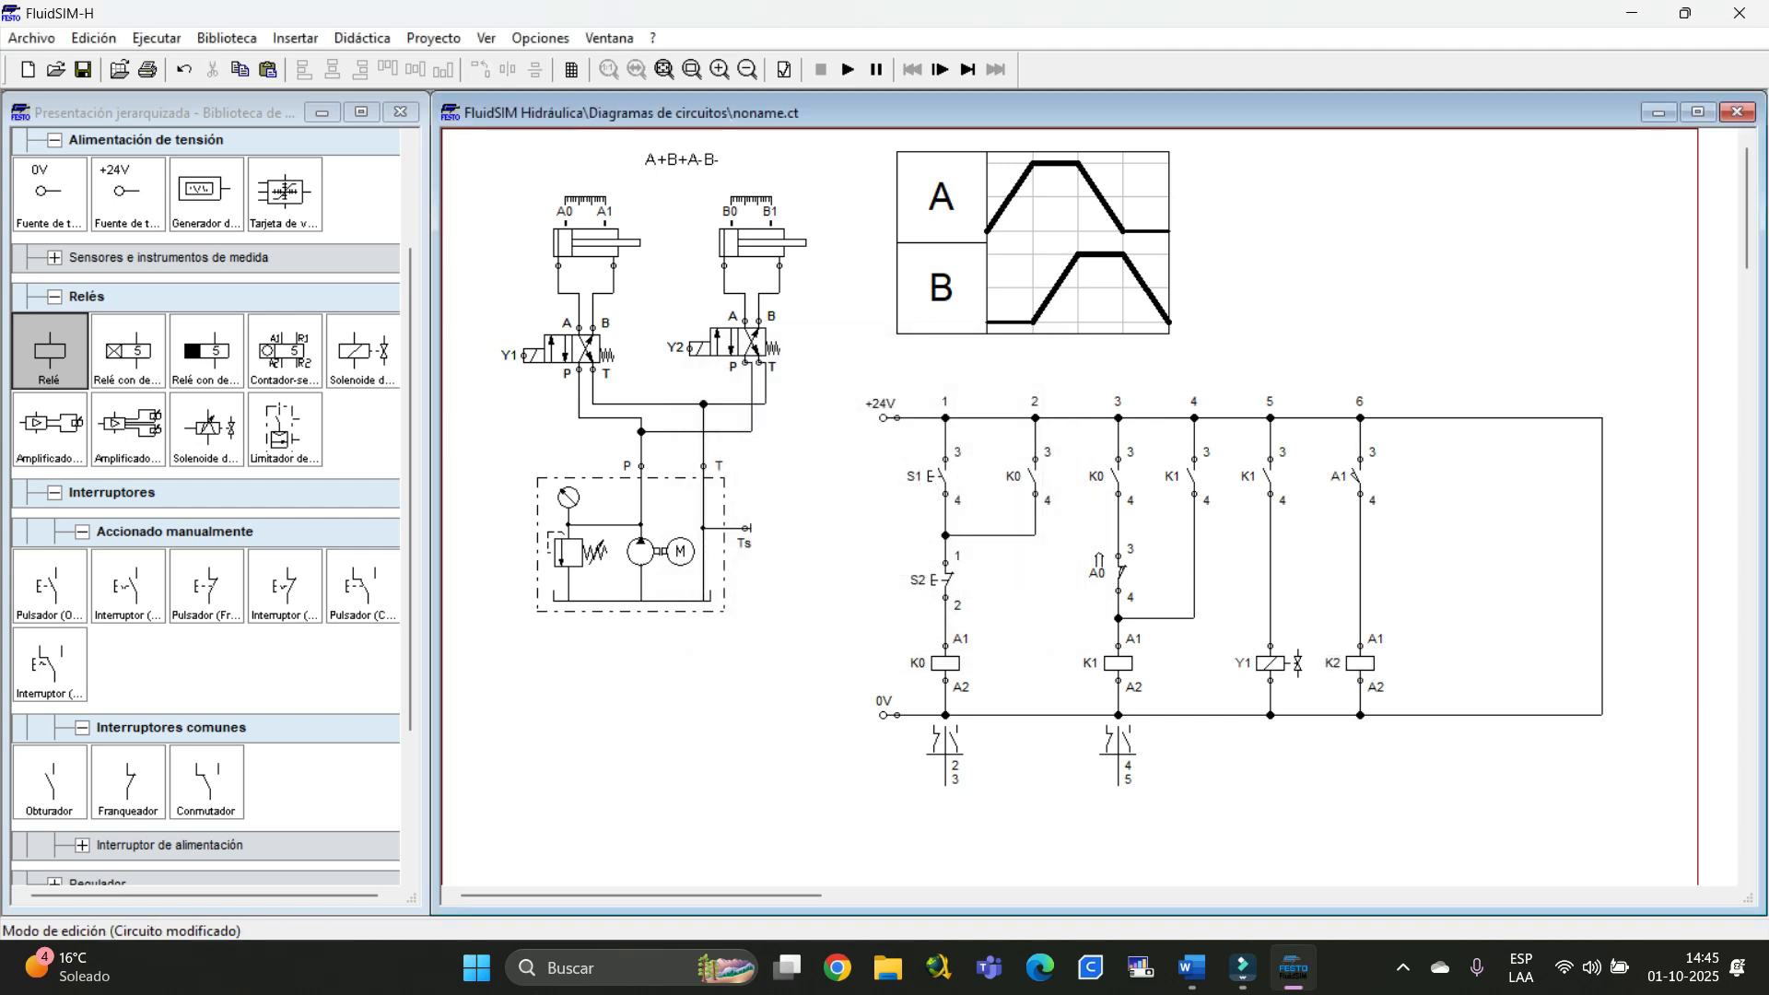
# Add a make switch labelled K2 as the seventh path, wired in parallel with A1 to feed the K2 coil
pyautogui.moveTo(51, 781); pyautogui.dragTo(1423, 417)
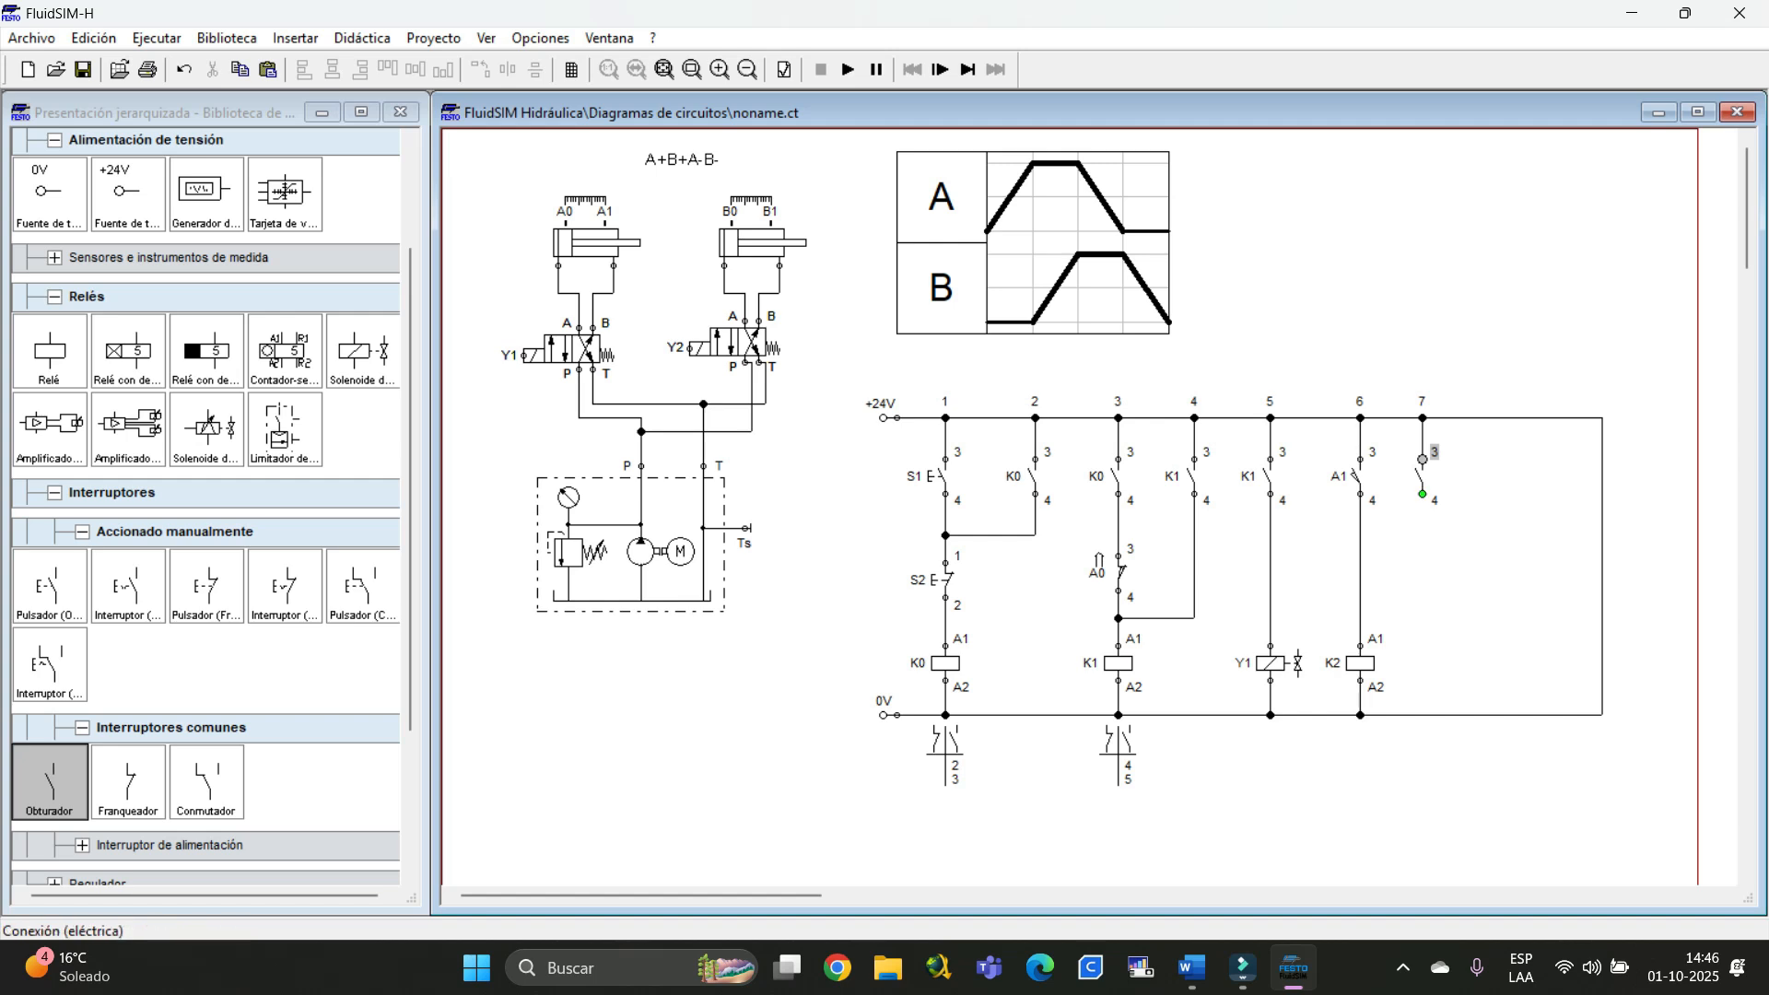
pyautogui.moveTo(1422, 495); pyautogui.dragTo(1360, 617)
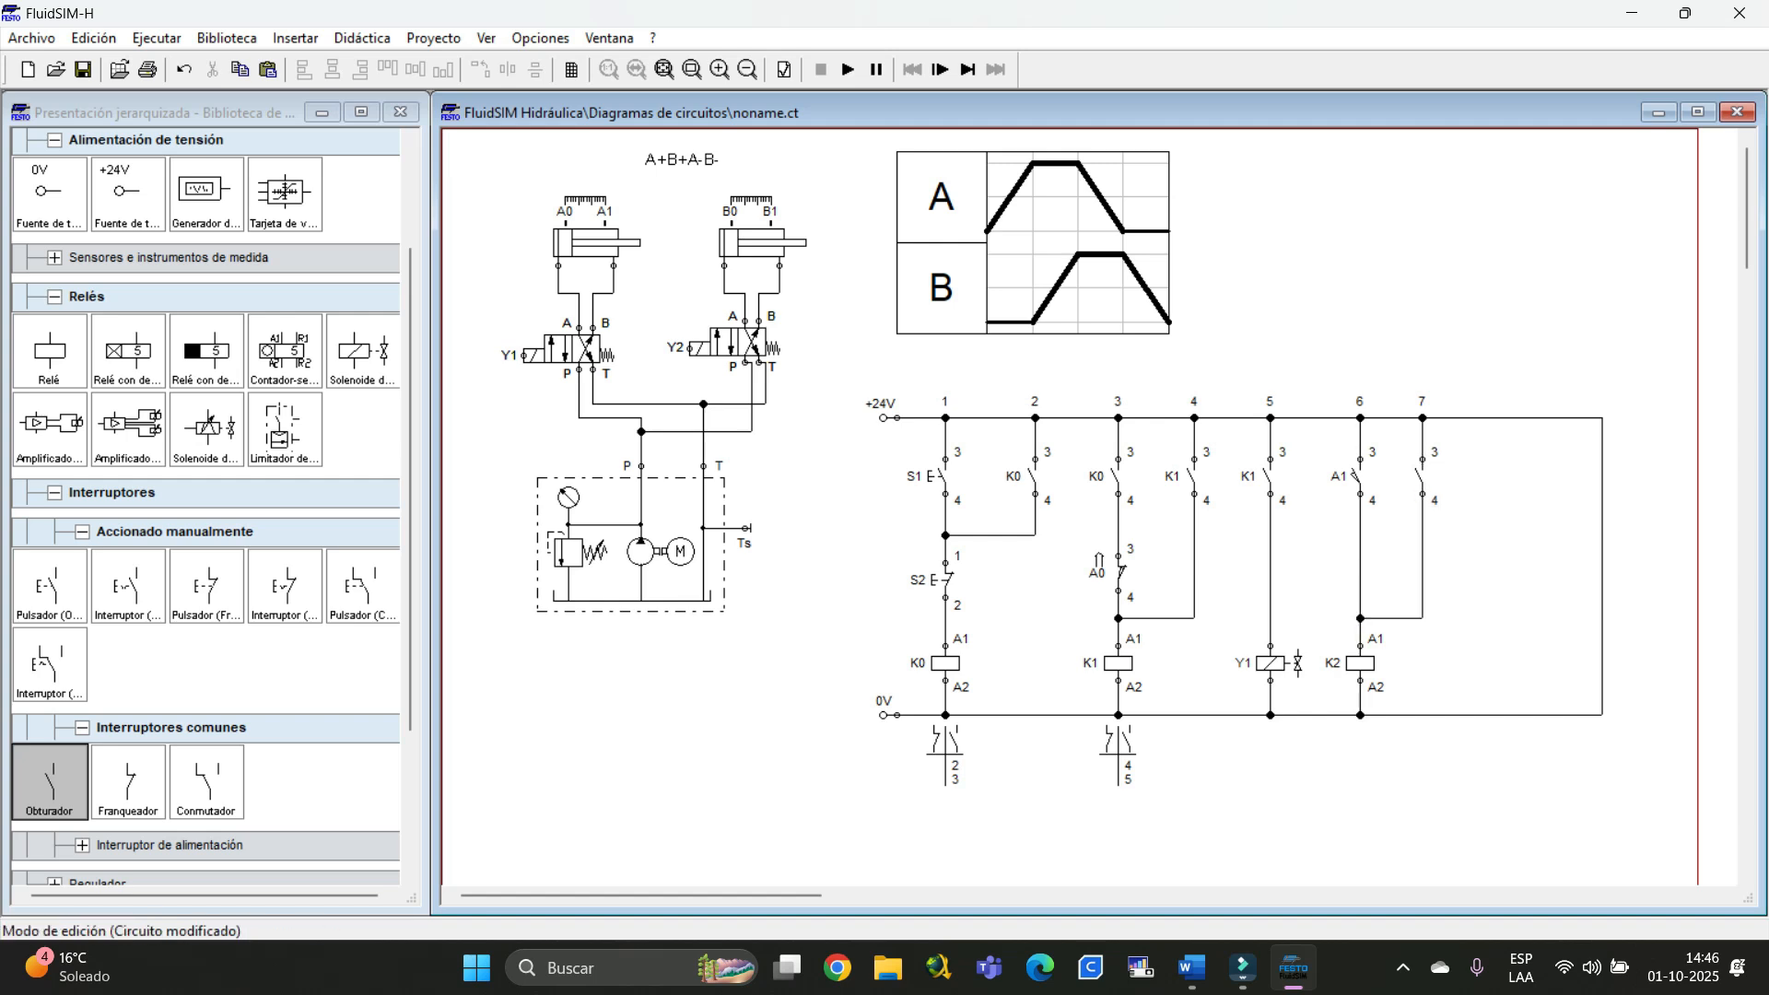
pyautogui.click(1418, 477)
pyautogui.doubleClick(1418, 477)
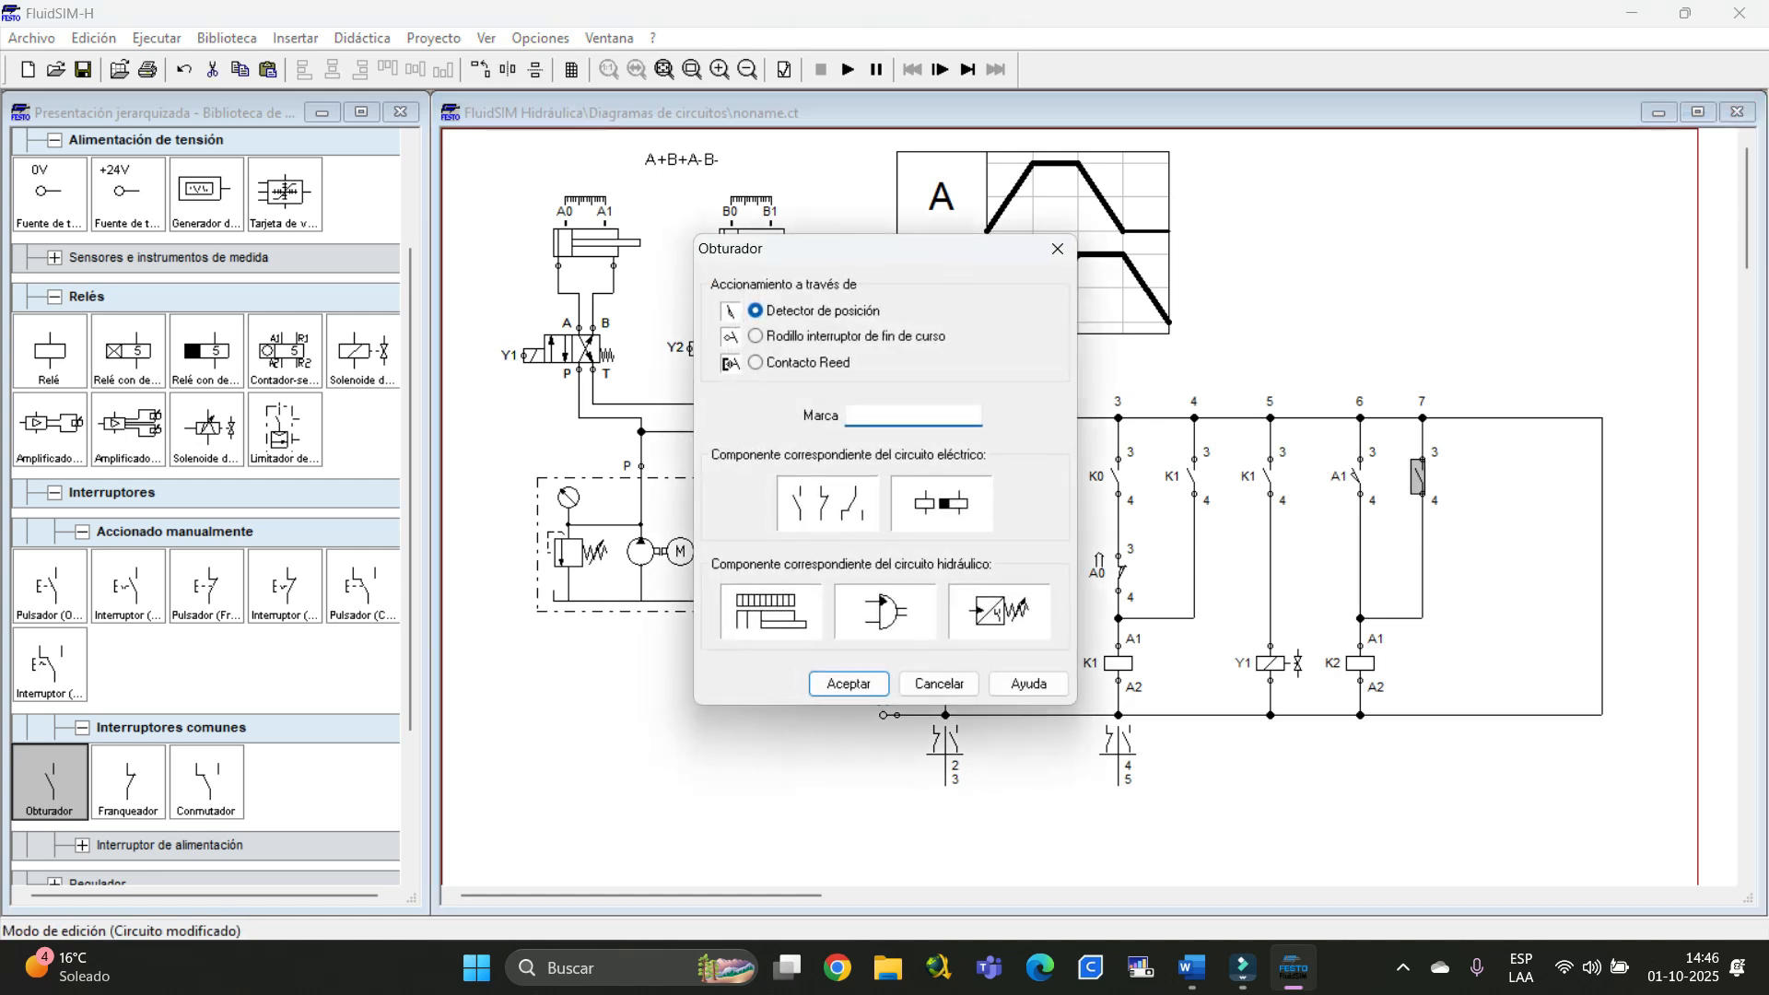
pyautogui.write('K2')
pyautogui.press('Return')
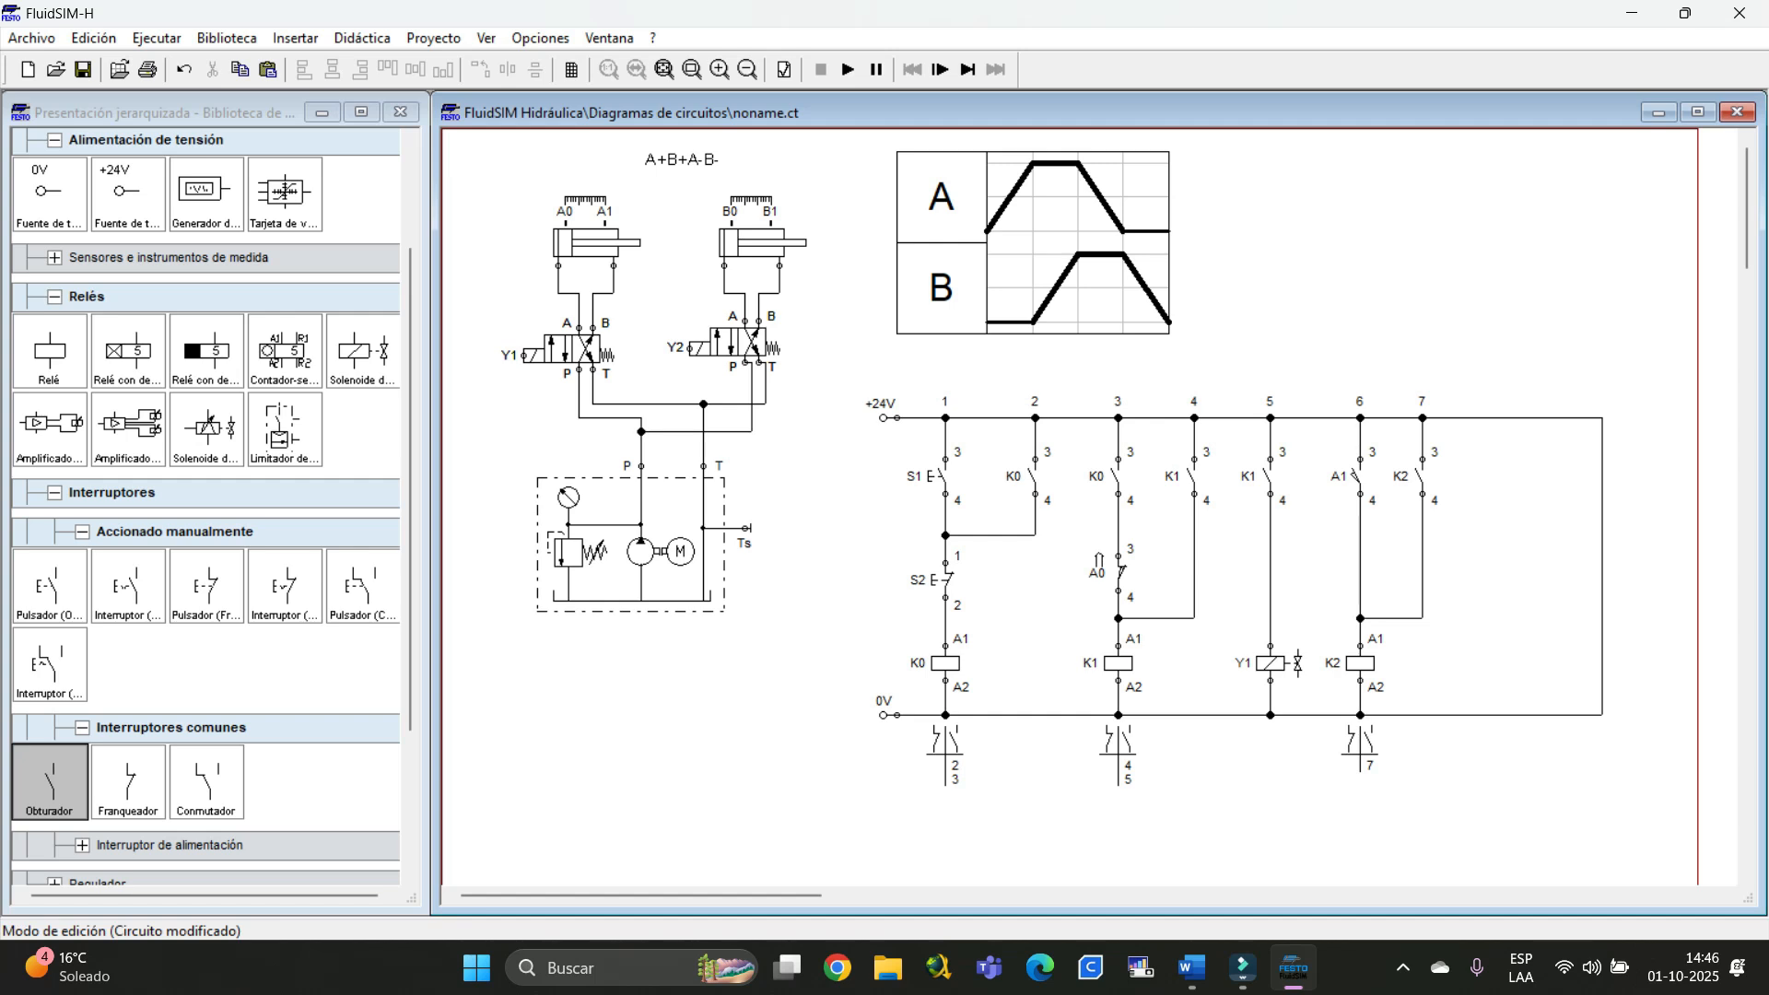
# Add a make switch and a valve solenoid as the eighth path between the rails, and label the solenoid Y2
pyautogui.moveTo(51, 781); pyautogui.dragTo(1485, 418)
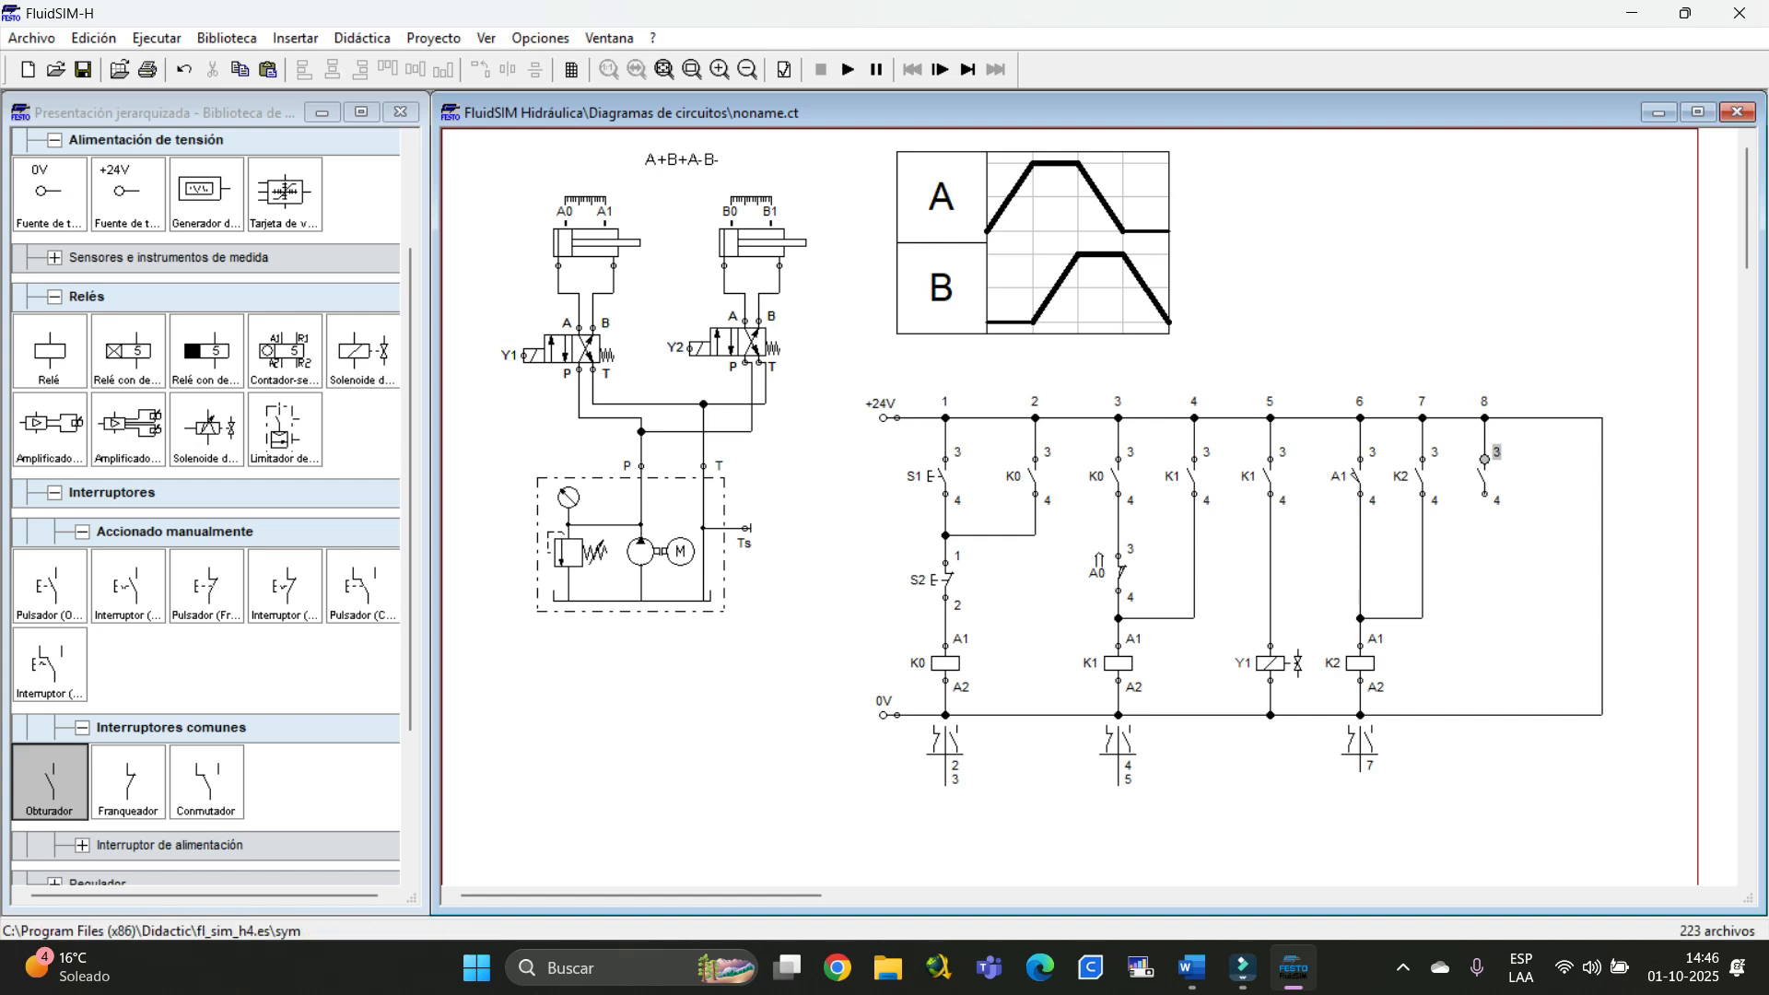
pyautogui.moveTo(362, 350); pyautogui.dragTo(1499, 669)
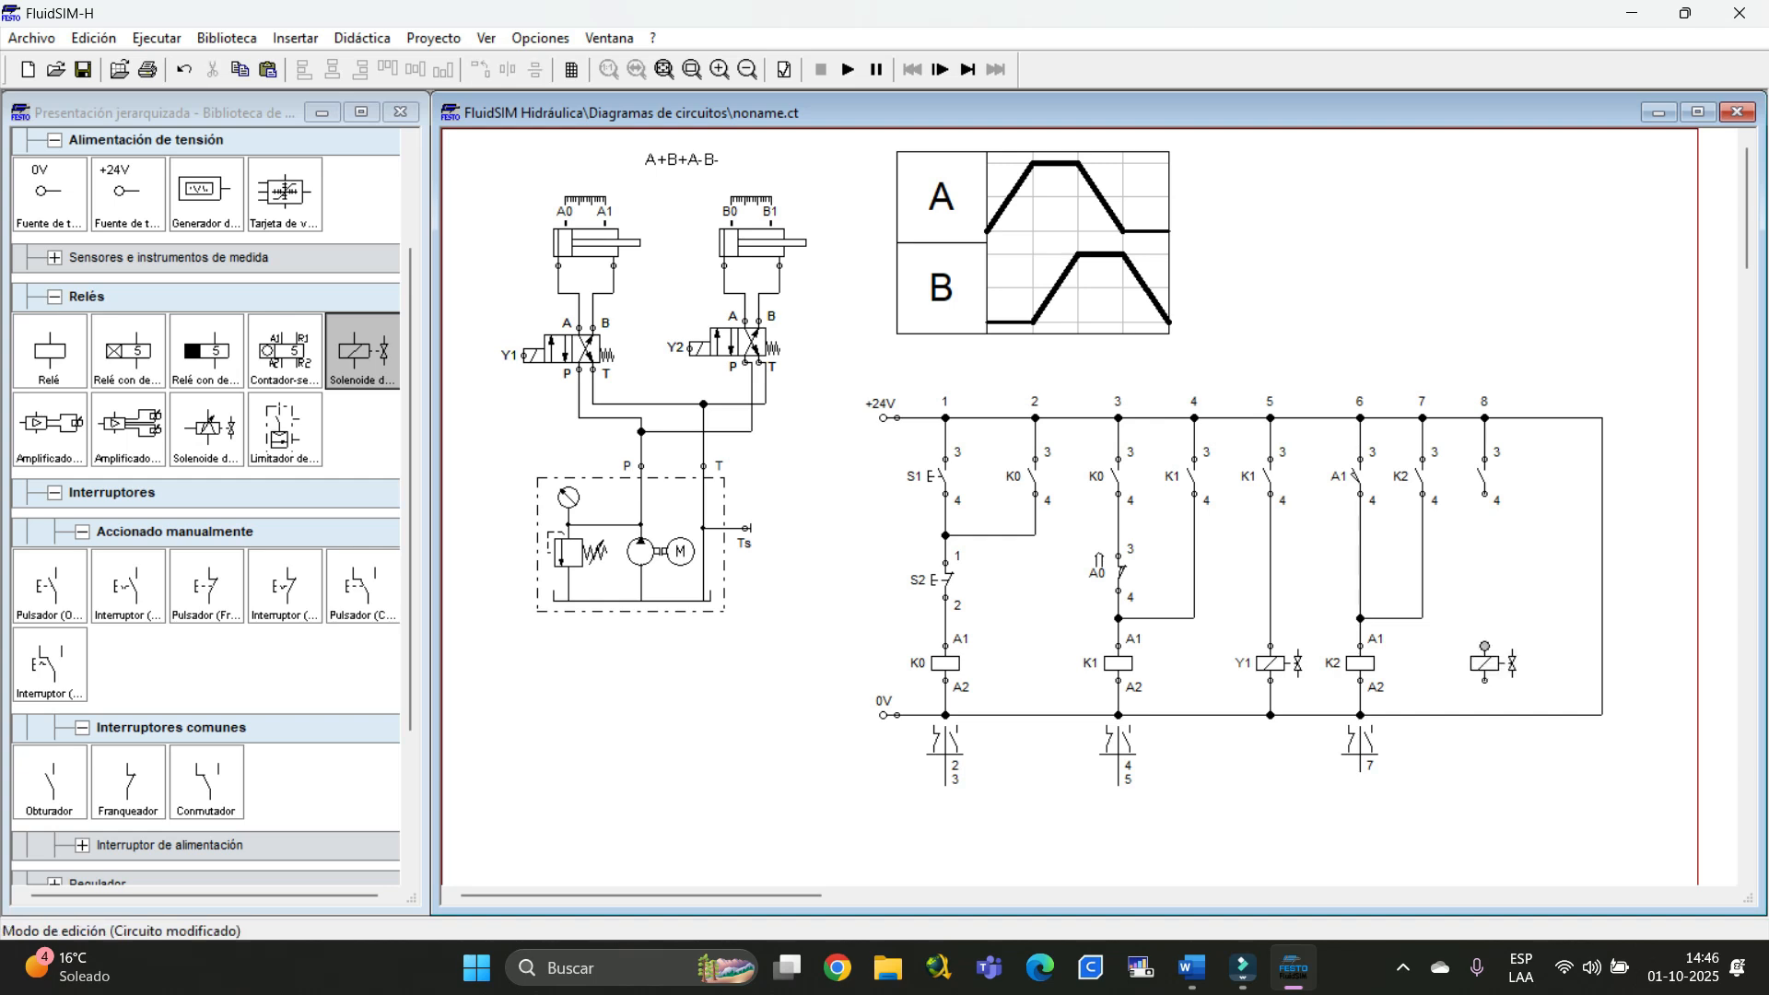
pyautogui.moveTo(1484, 495); pyautogui.dragTo(1484, 714)
pyautogui.doubleClick(1493, 664)
pyautogui.write('Y2')
pyautogui.press('Return')
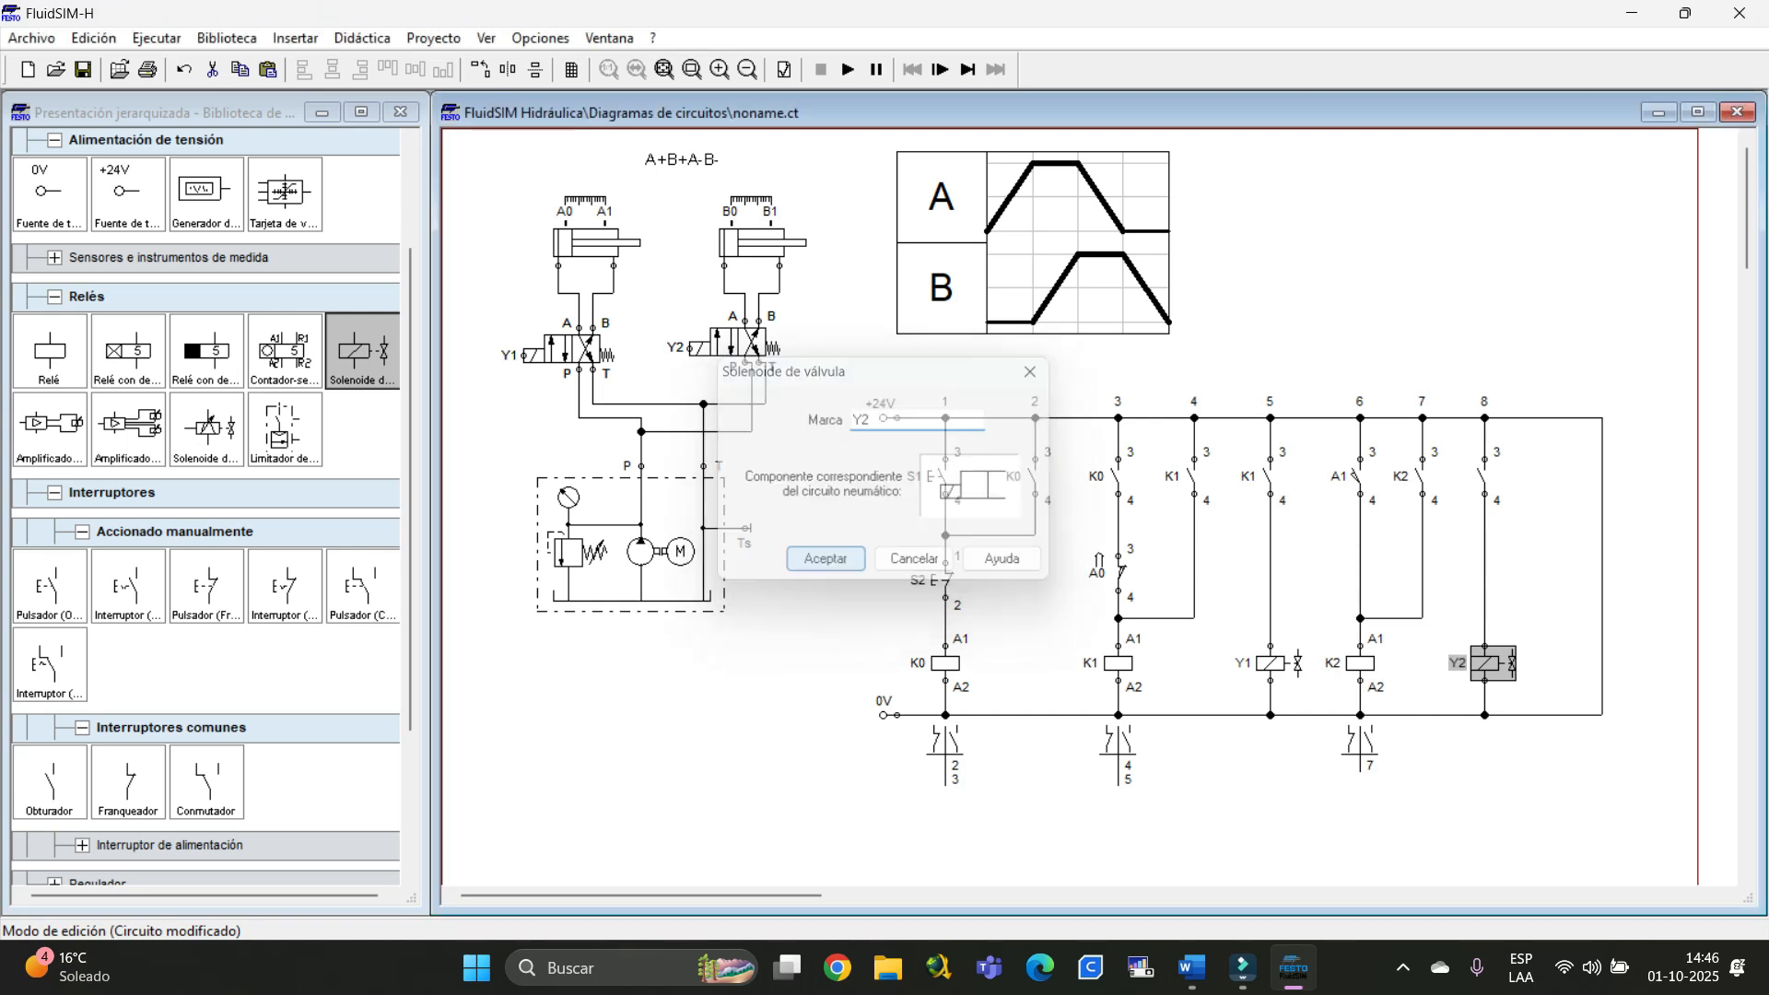
# Label the make switch above the Y2 solenoid K2
pyautogui.doubleClick(1482, 477)
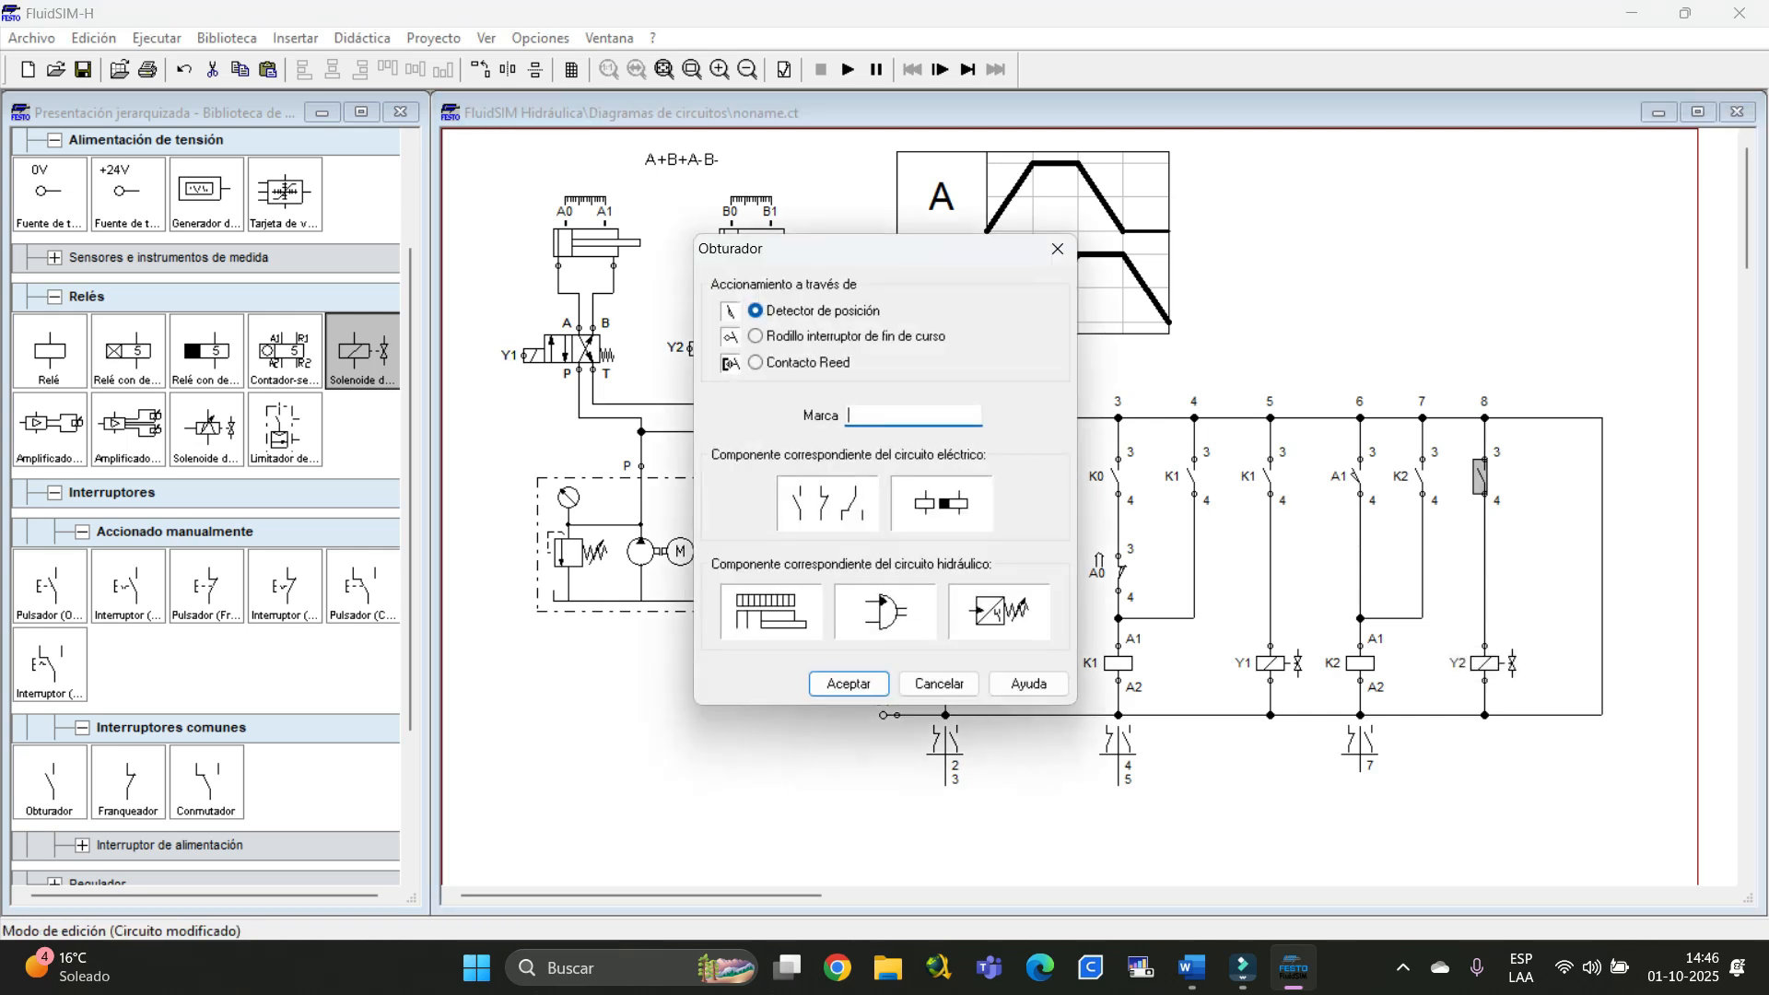
pyautogui.write('K2')
pyautogui.press('Return')
# Extend the rails' closing wire outward past path 8 and shift the whole electrical circuit left and slightly down
pyautogui.moveTo(1630, 567); pyautogui.dragTo(1664, 566)
pyautogui.moveTo(1686, 376); pyautogui.dragTo(860, 853)
pyautogui.click(945, 681)
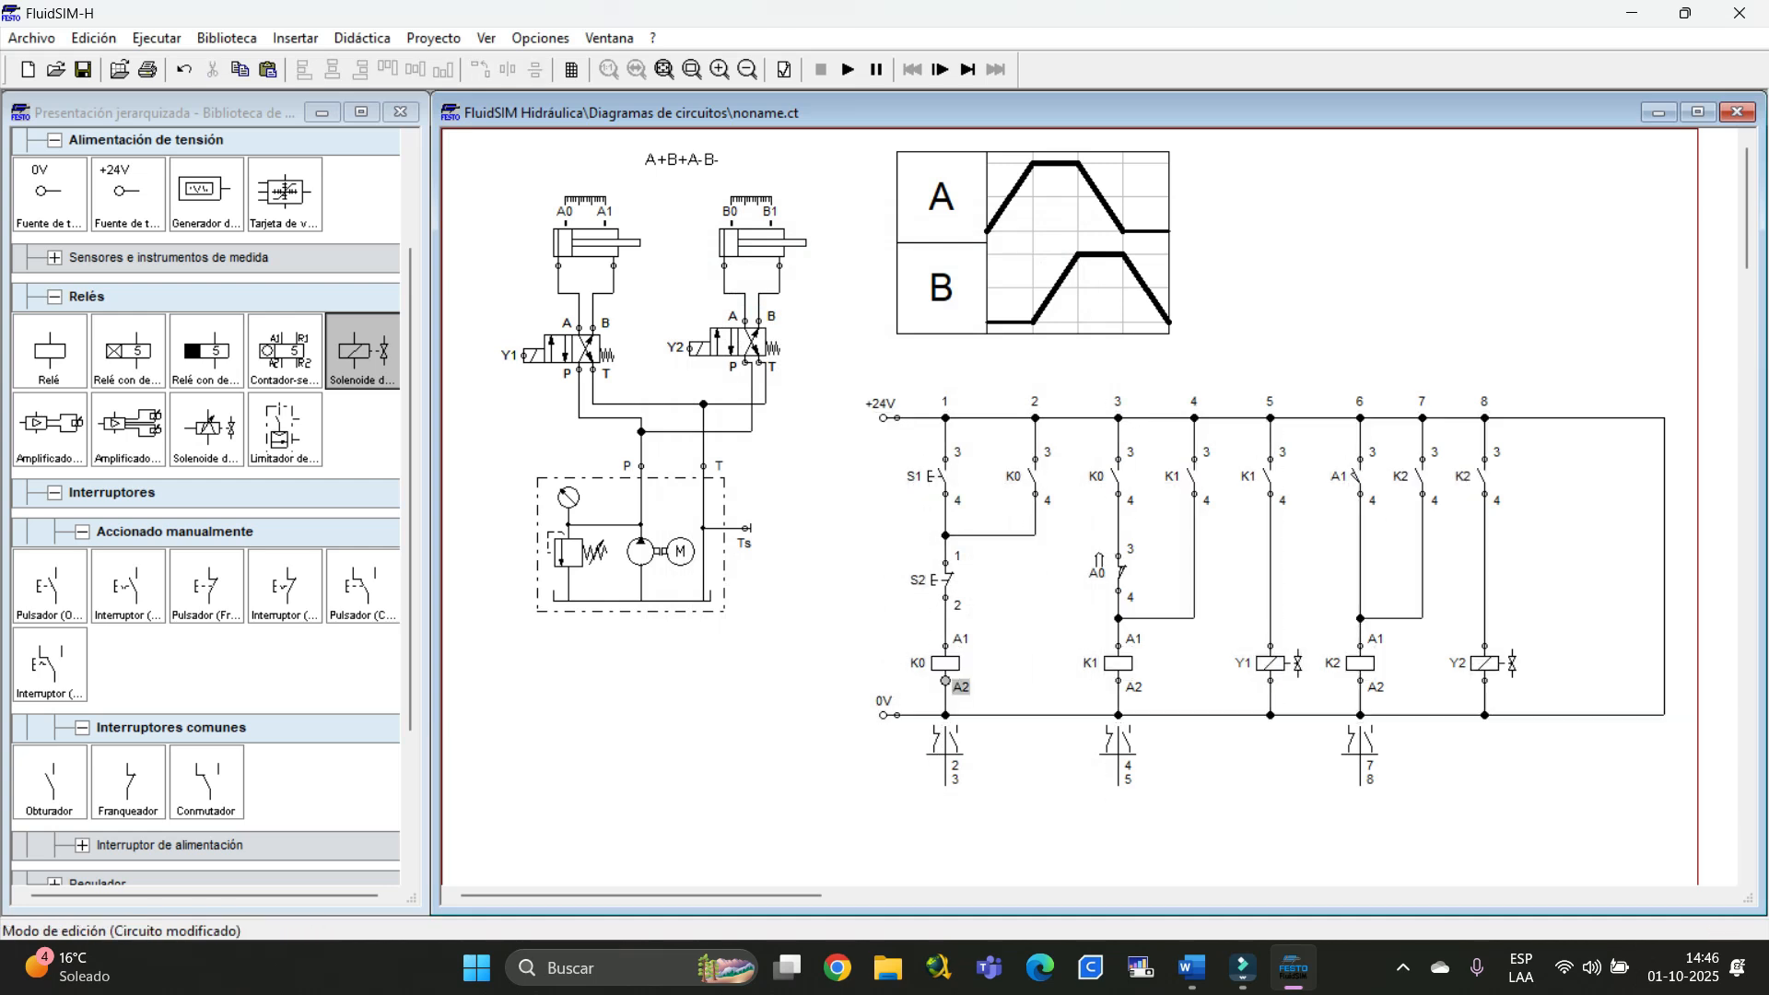
pyautogui.moveTo(838, 402); pyautogui.dragTo(1683, 777)
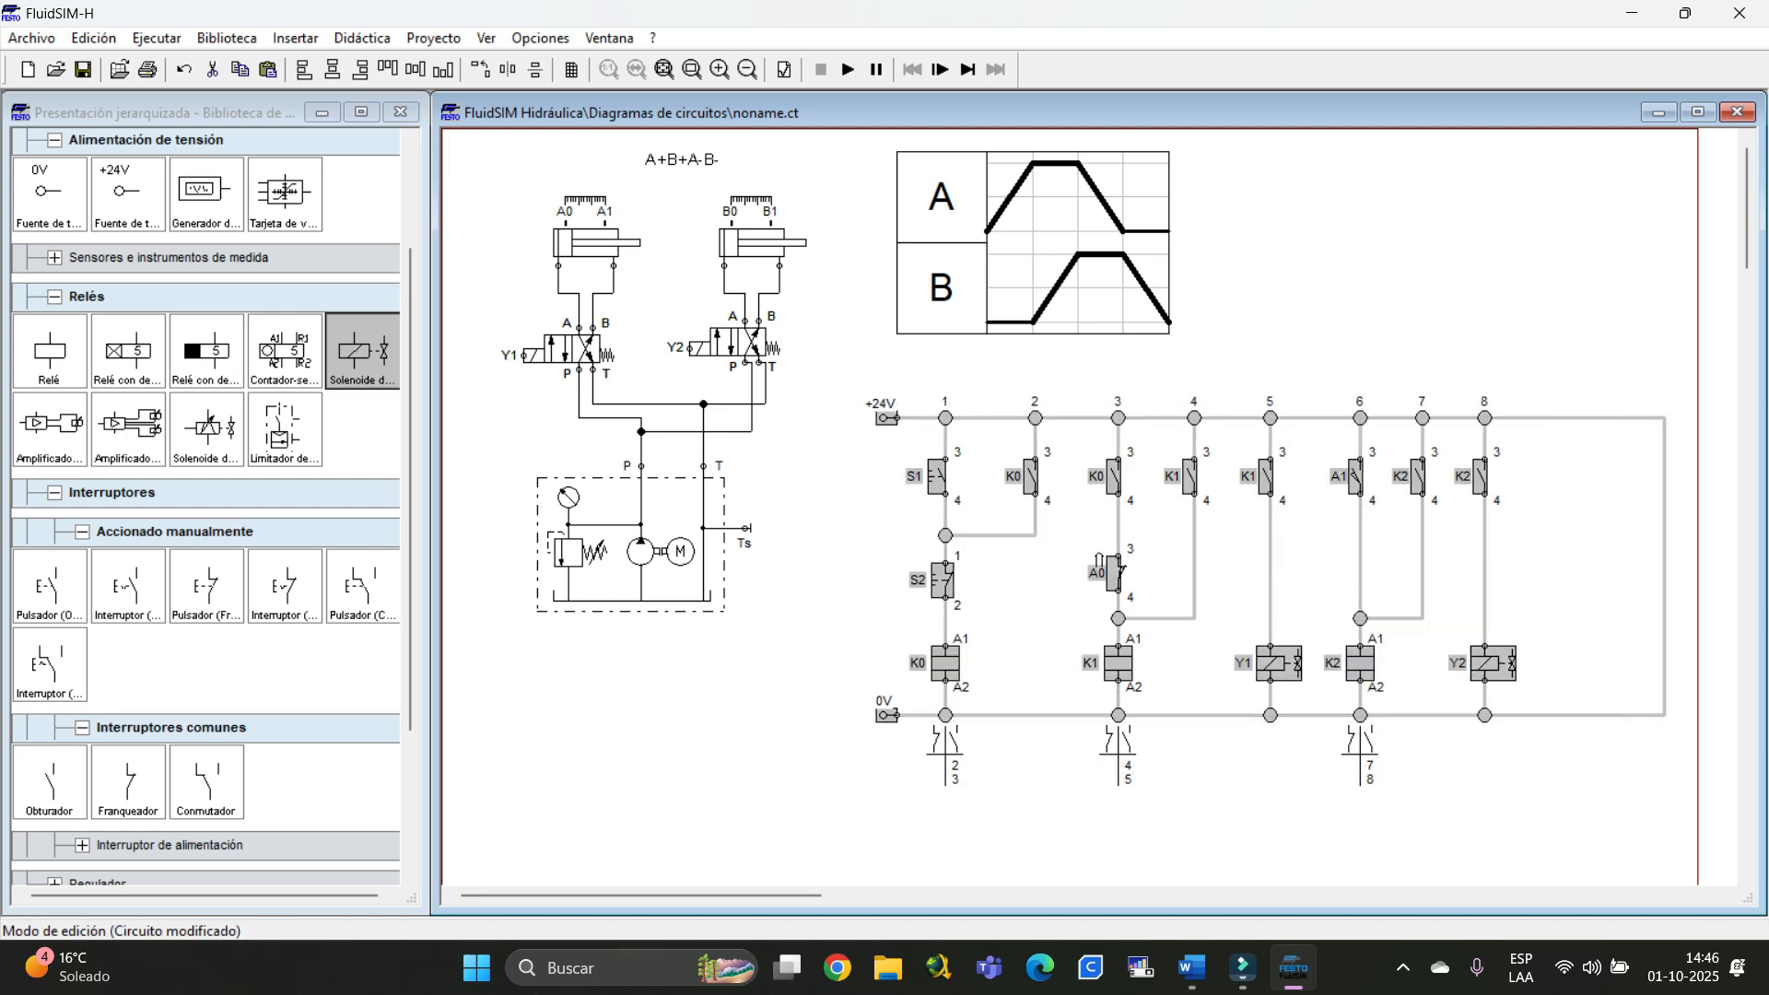
pyautogui.moveTo(885, 715); pyautogui.dragTo(830, 723)
pyautogui.click(779, 783)
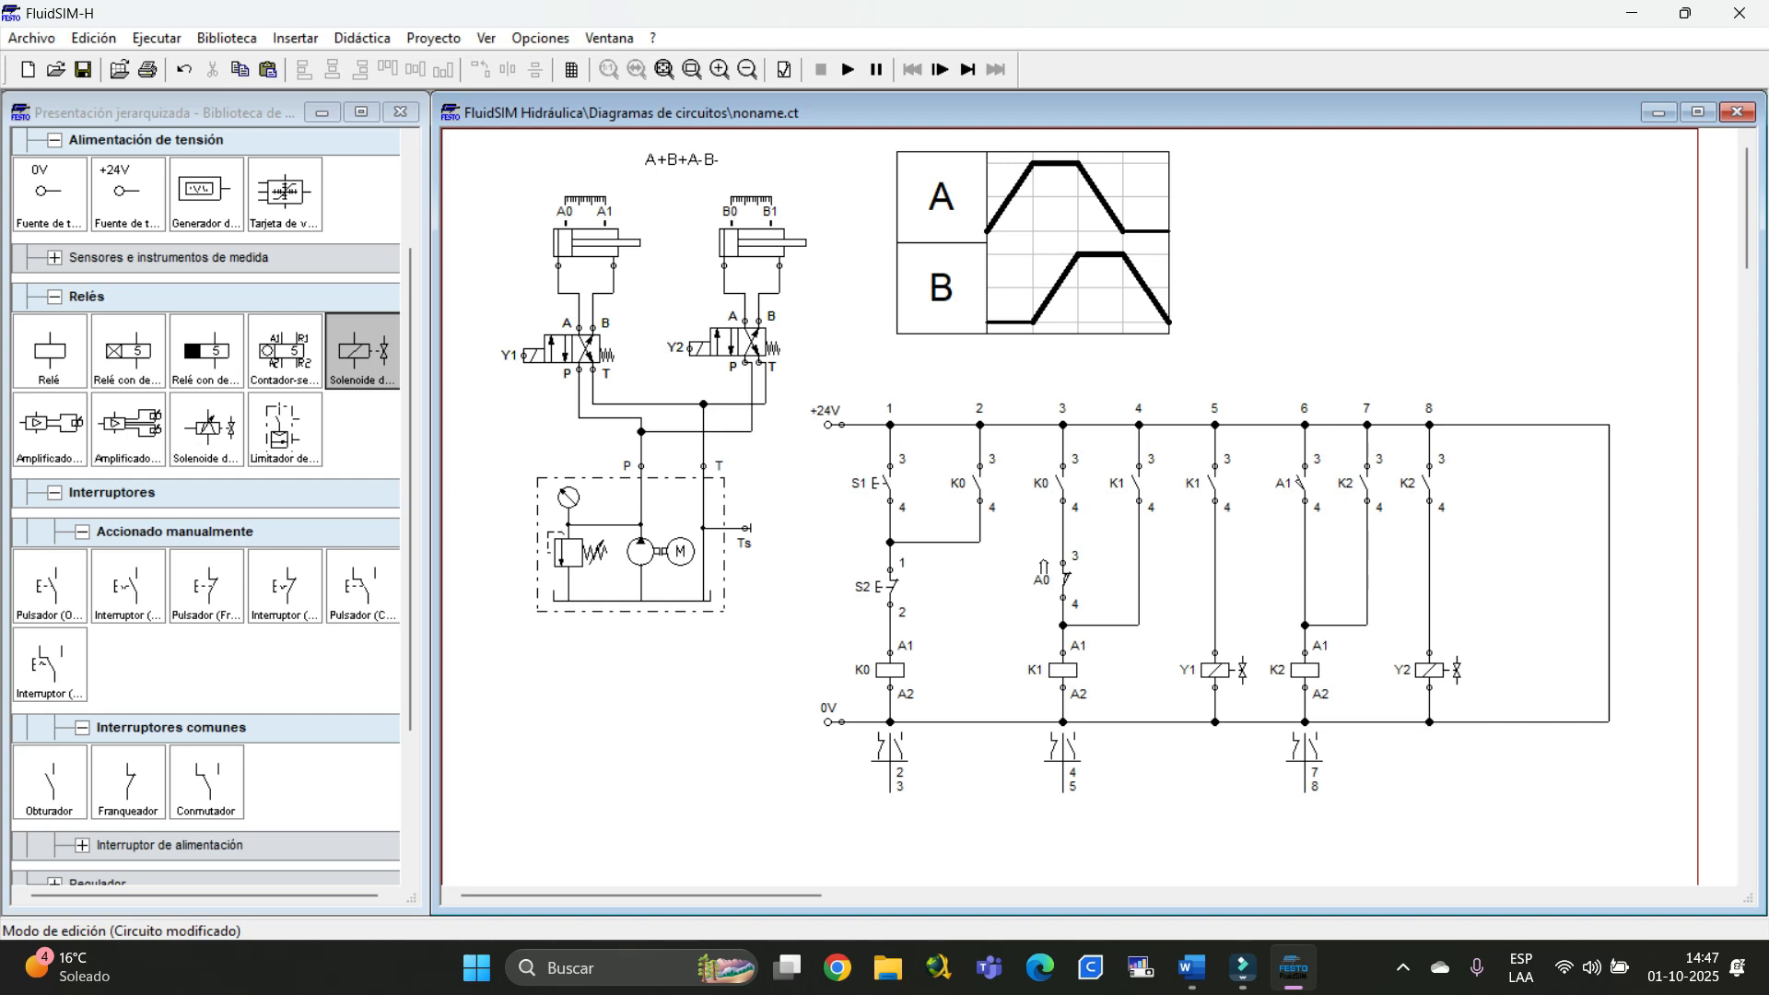
# Add a make switch as the ninth path on the +24V rail and label it B1
pyautogui.moveTo(49, 783); pyautogui.dragTo(1499, 424)
pyautogui.click(1499, 466)
pyautogui.click(1495, 484)
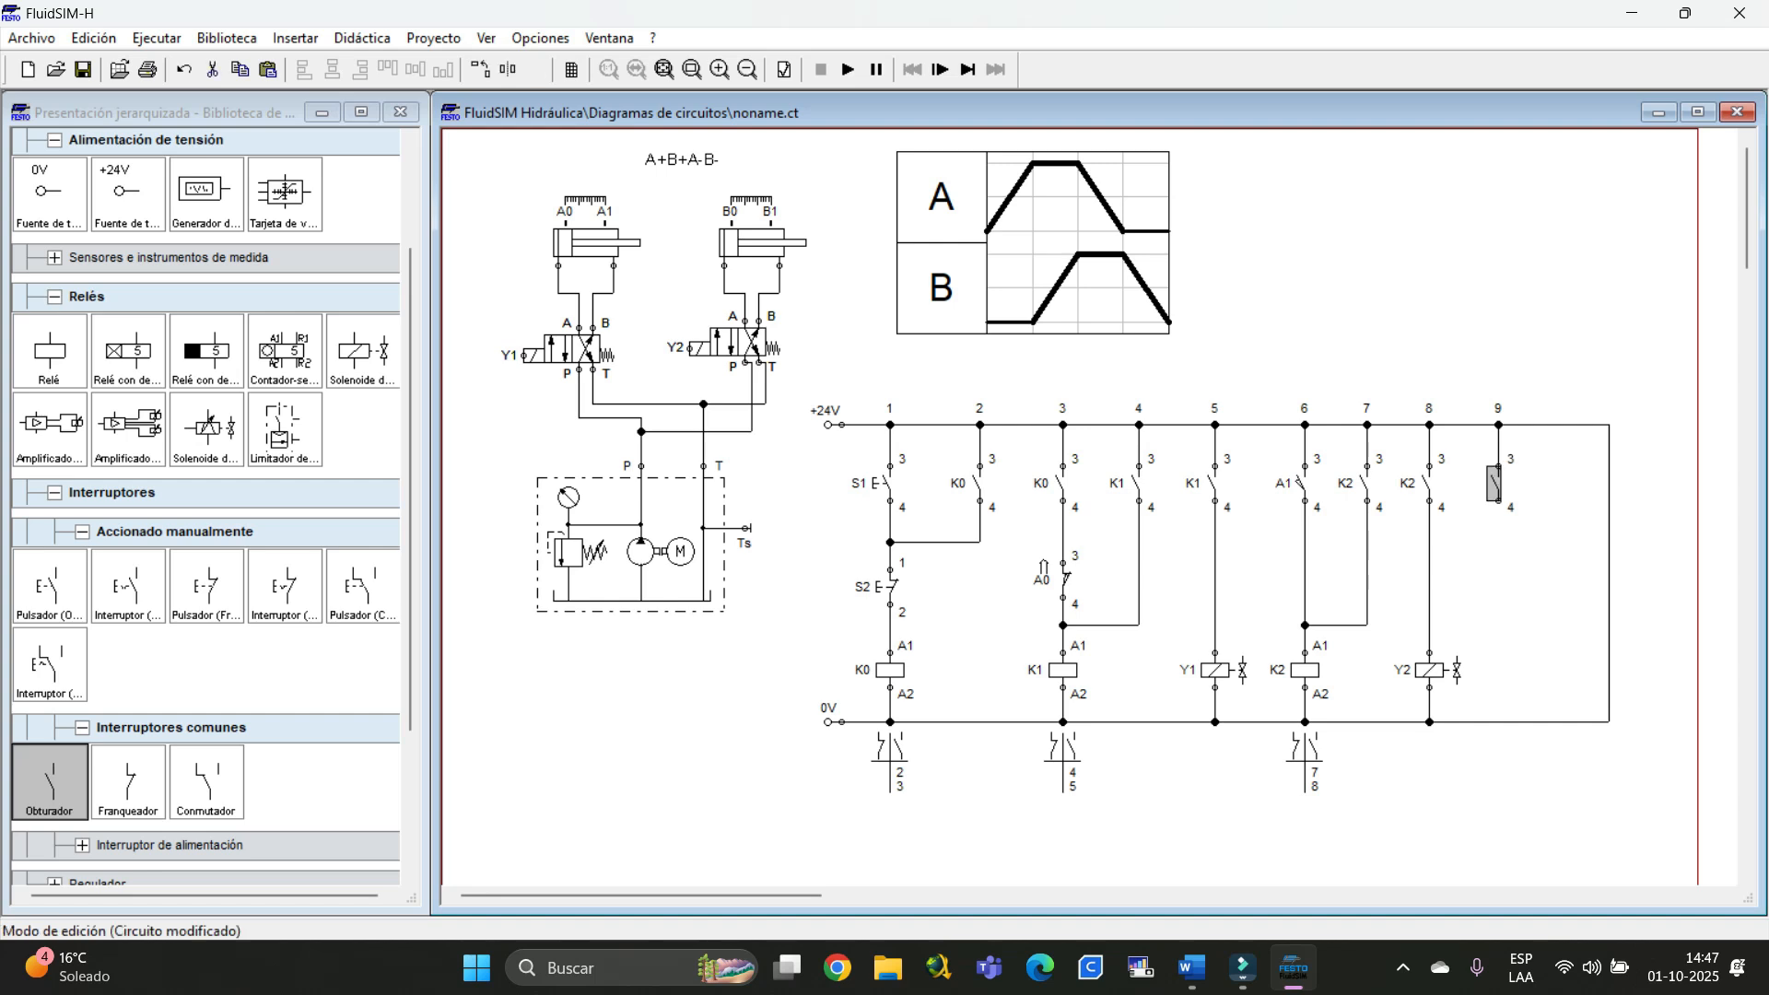
pyautogui.doubleClick(1494, 484)
pyautogui.write('B1')
pyautogui.press('Return')
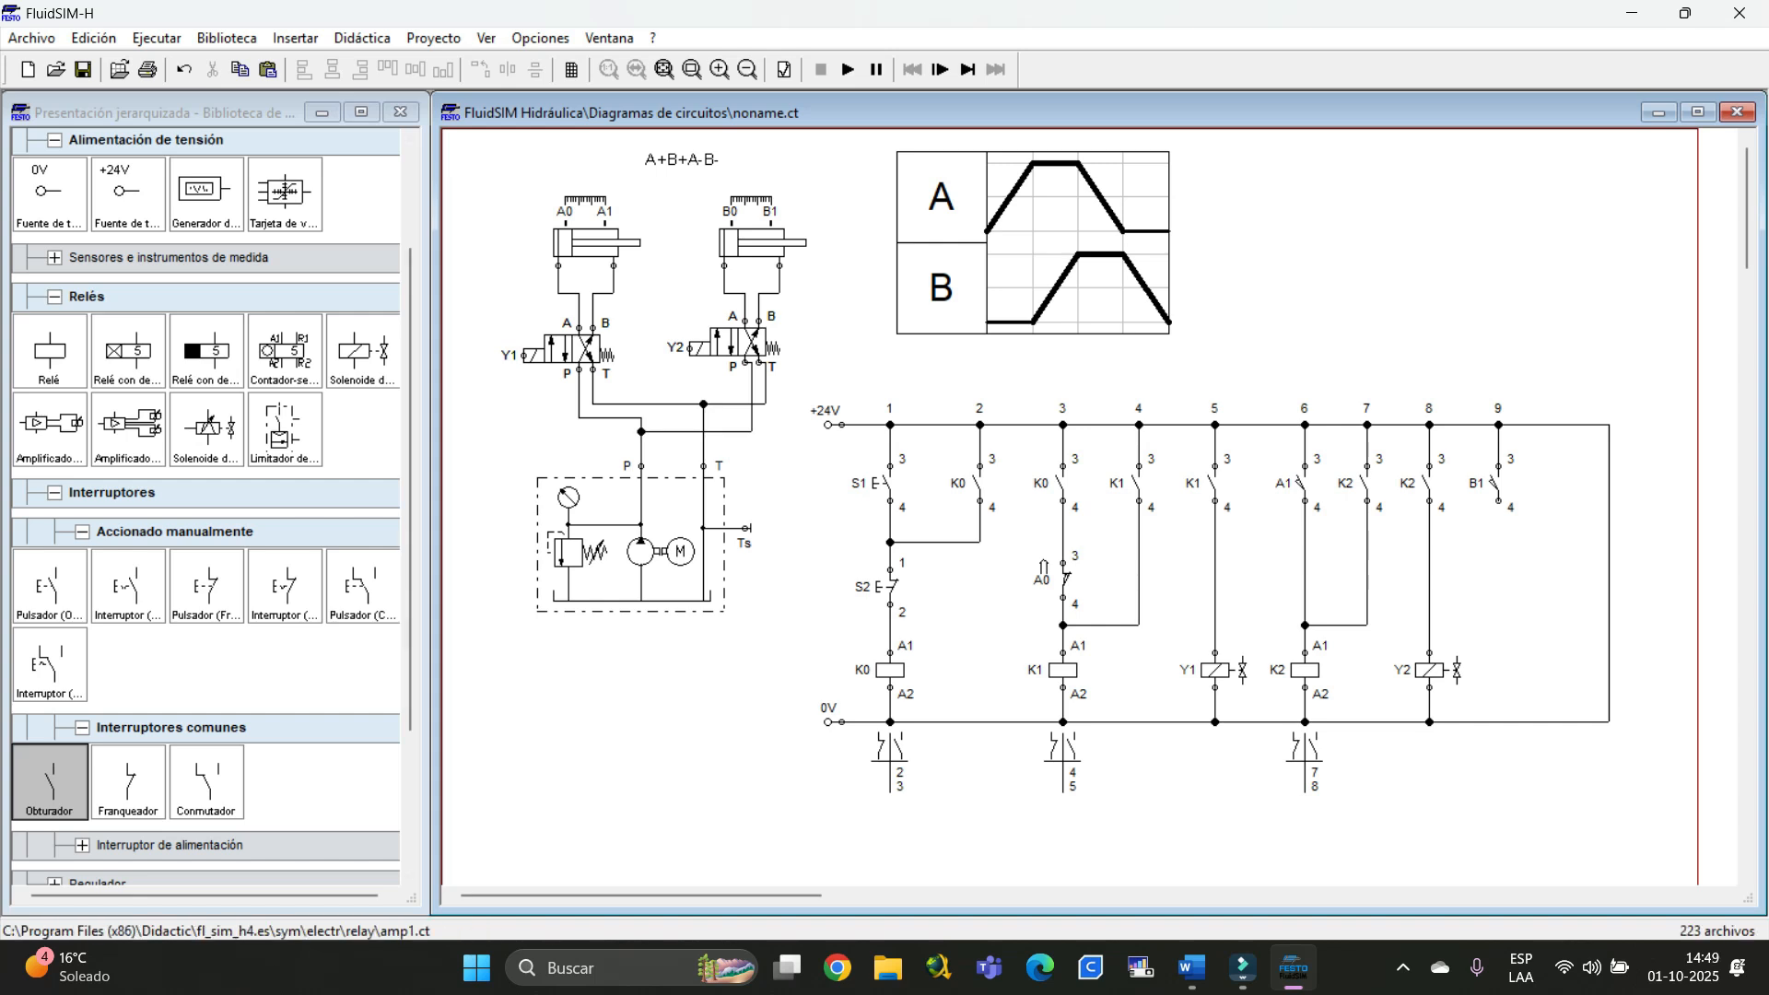
# Add a relay coil beneath the B1 contact, wire it to the contact and the 0V rail, and label it K3
pyautogui.moveTo(50, 351); pyautogui.dragTo(1500, 671)
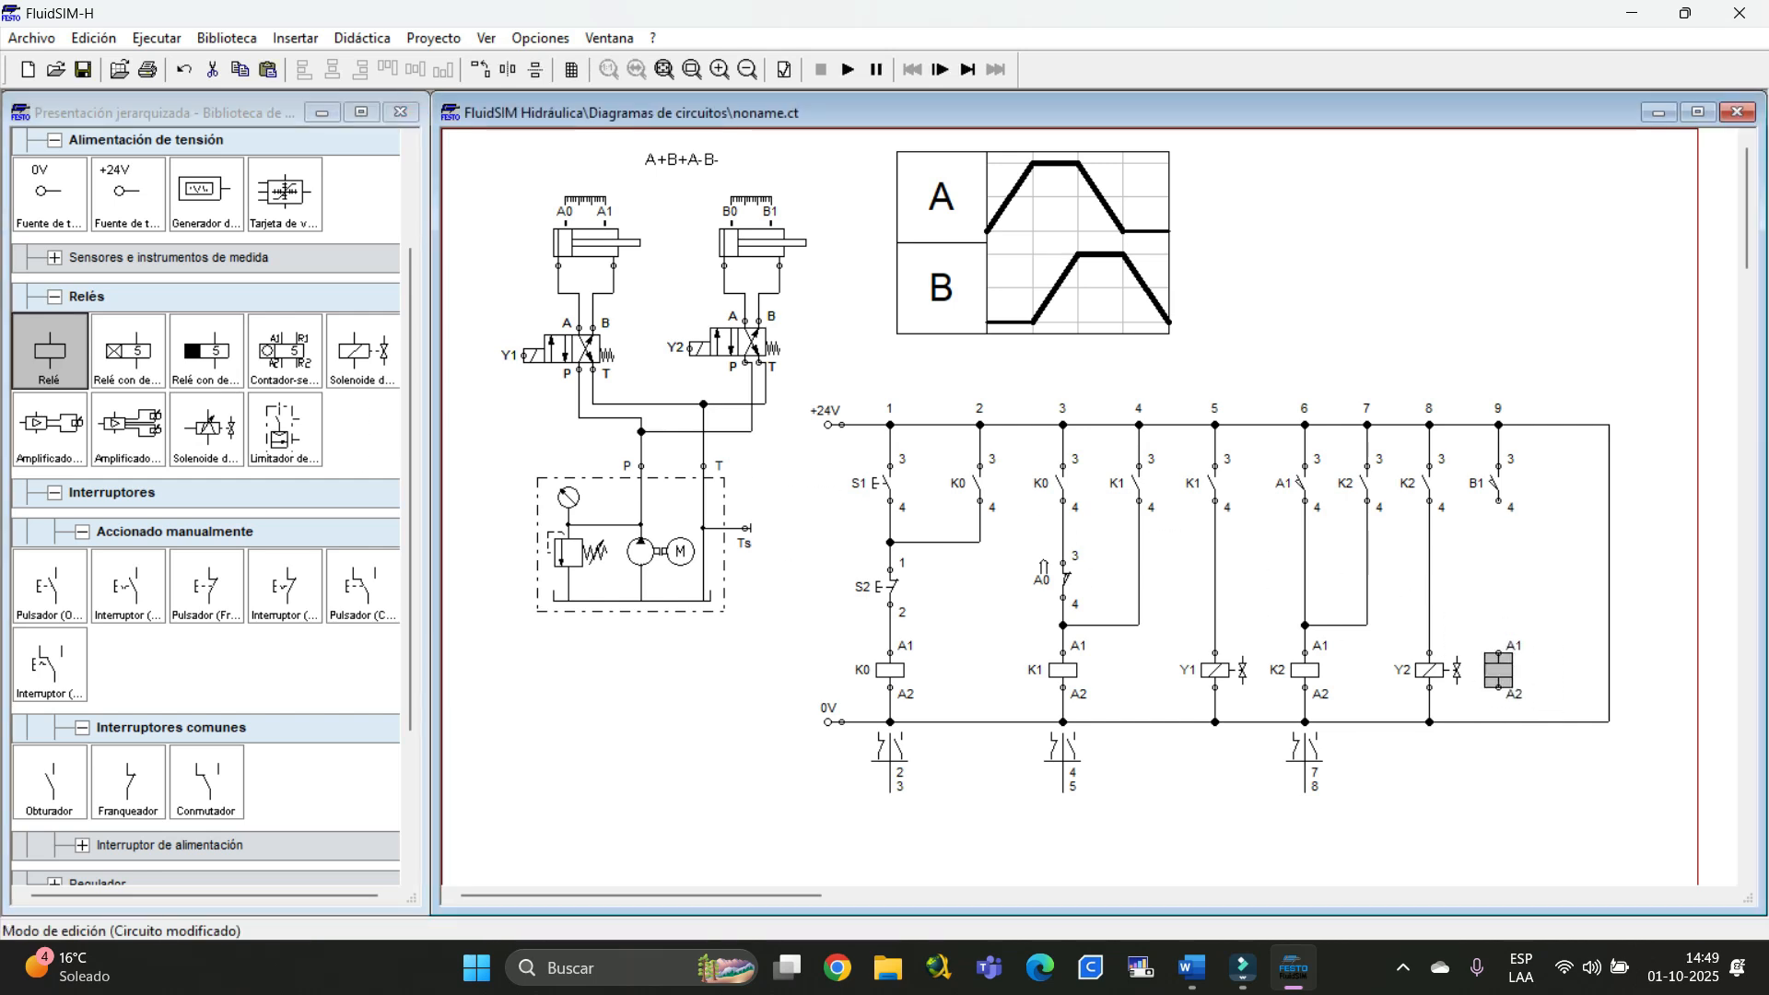
pyautogui.click(1498, 653)
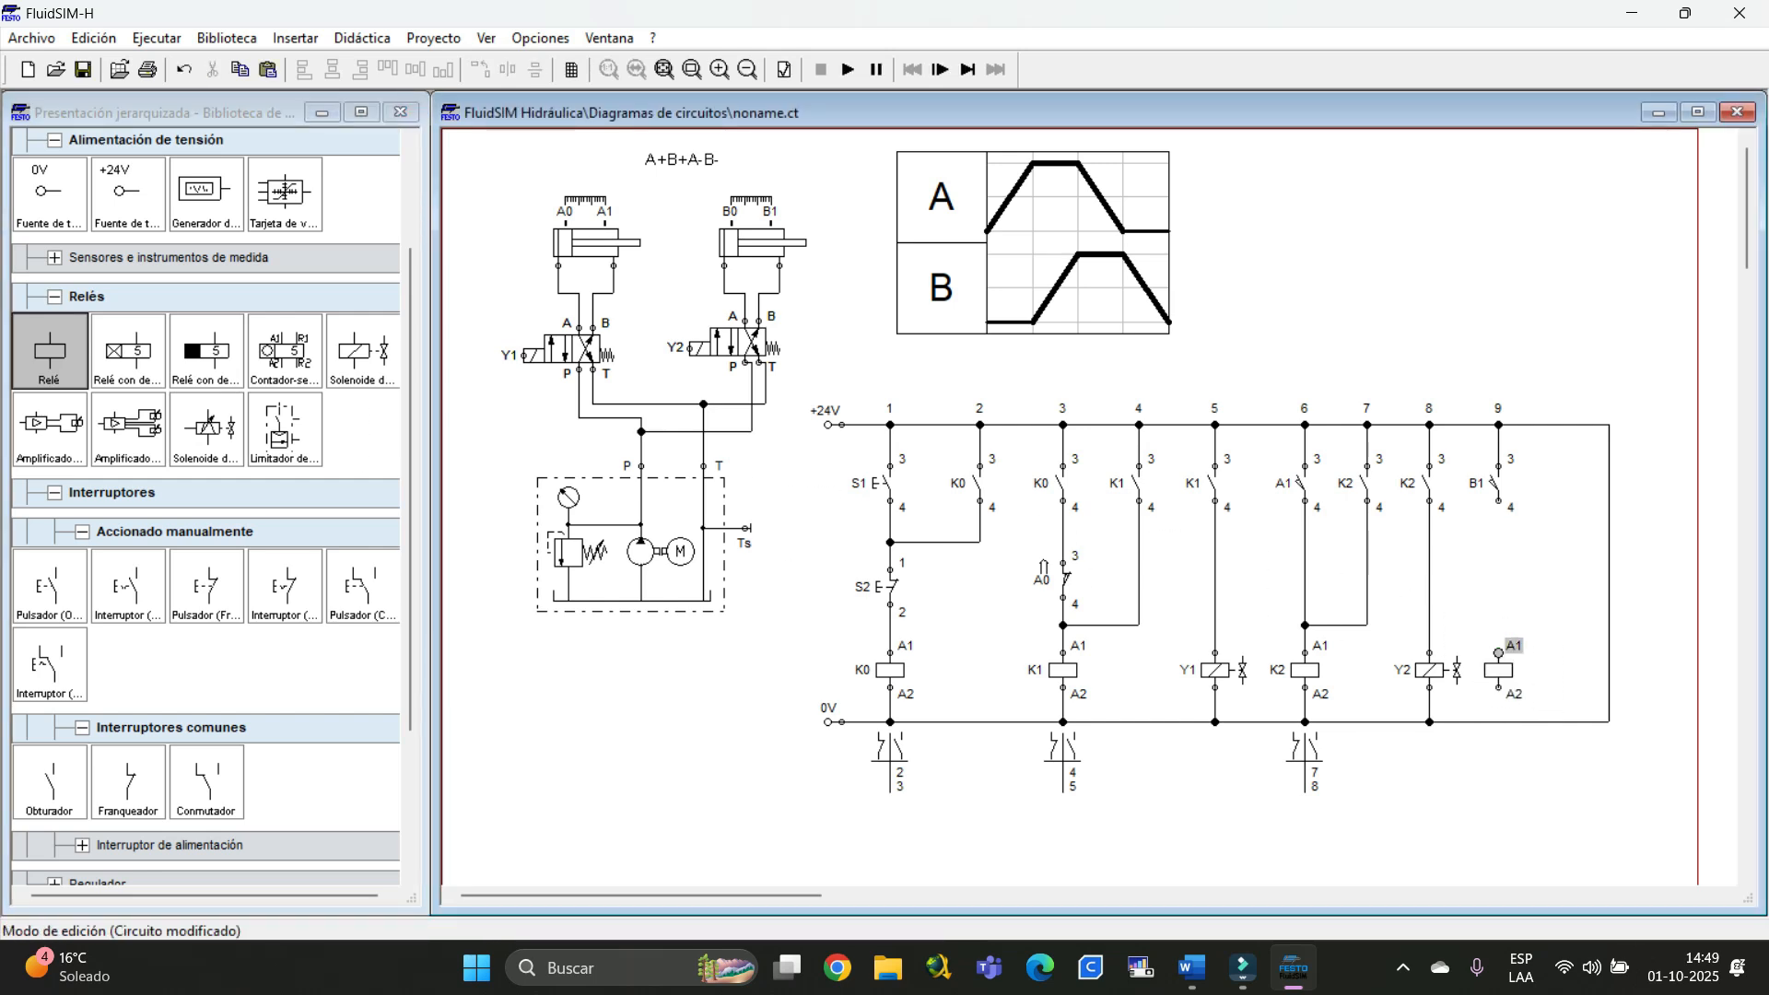
pyautogui.moveTo(1499, 653); pyautogui.dragTo(1498, 506)
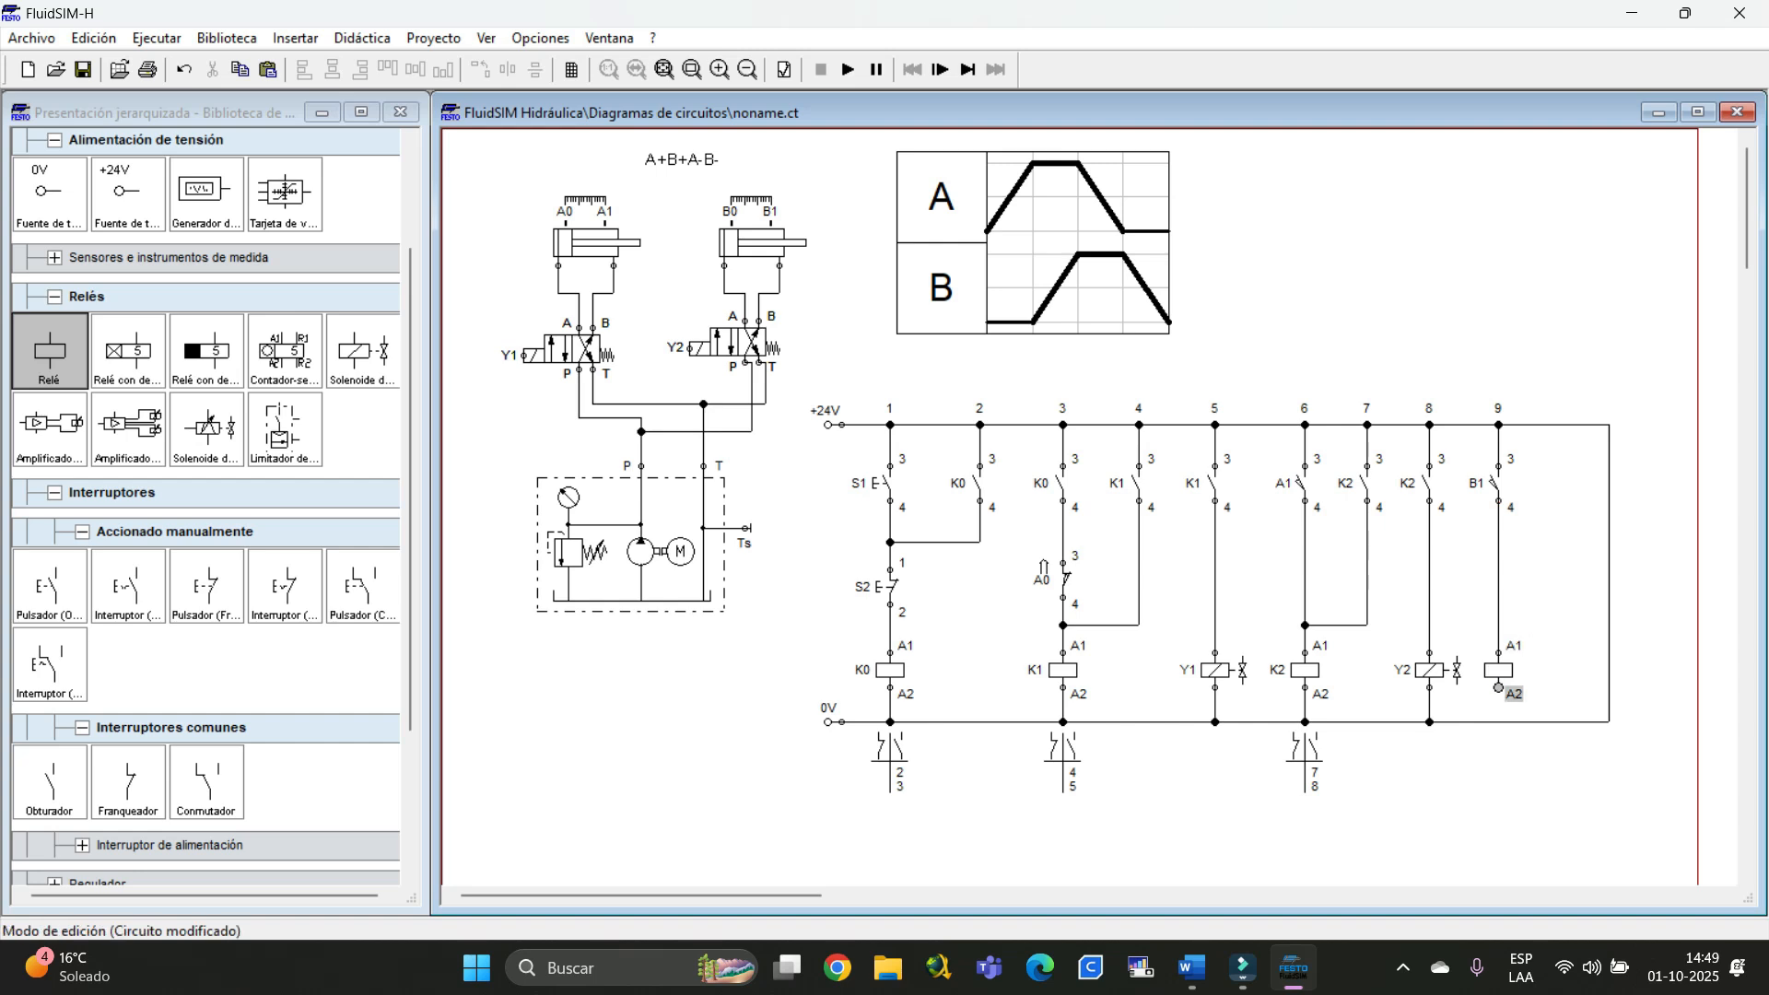
pyautogui.moveTo(1498, 687); pyautogui.dragTo(1499, 722)
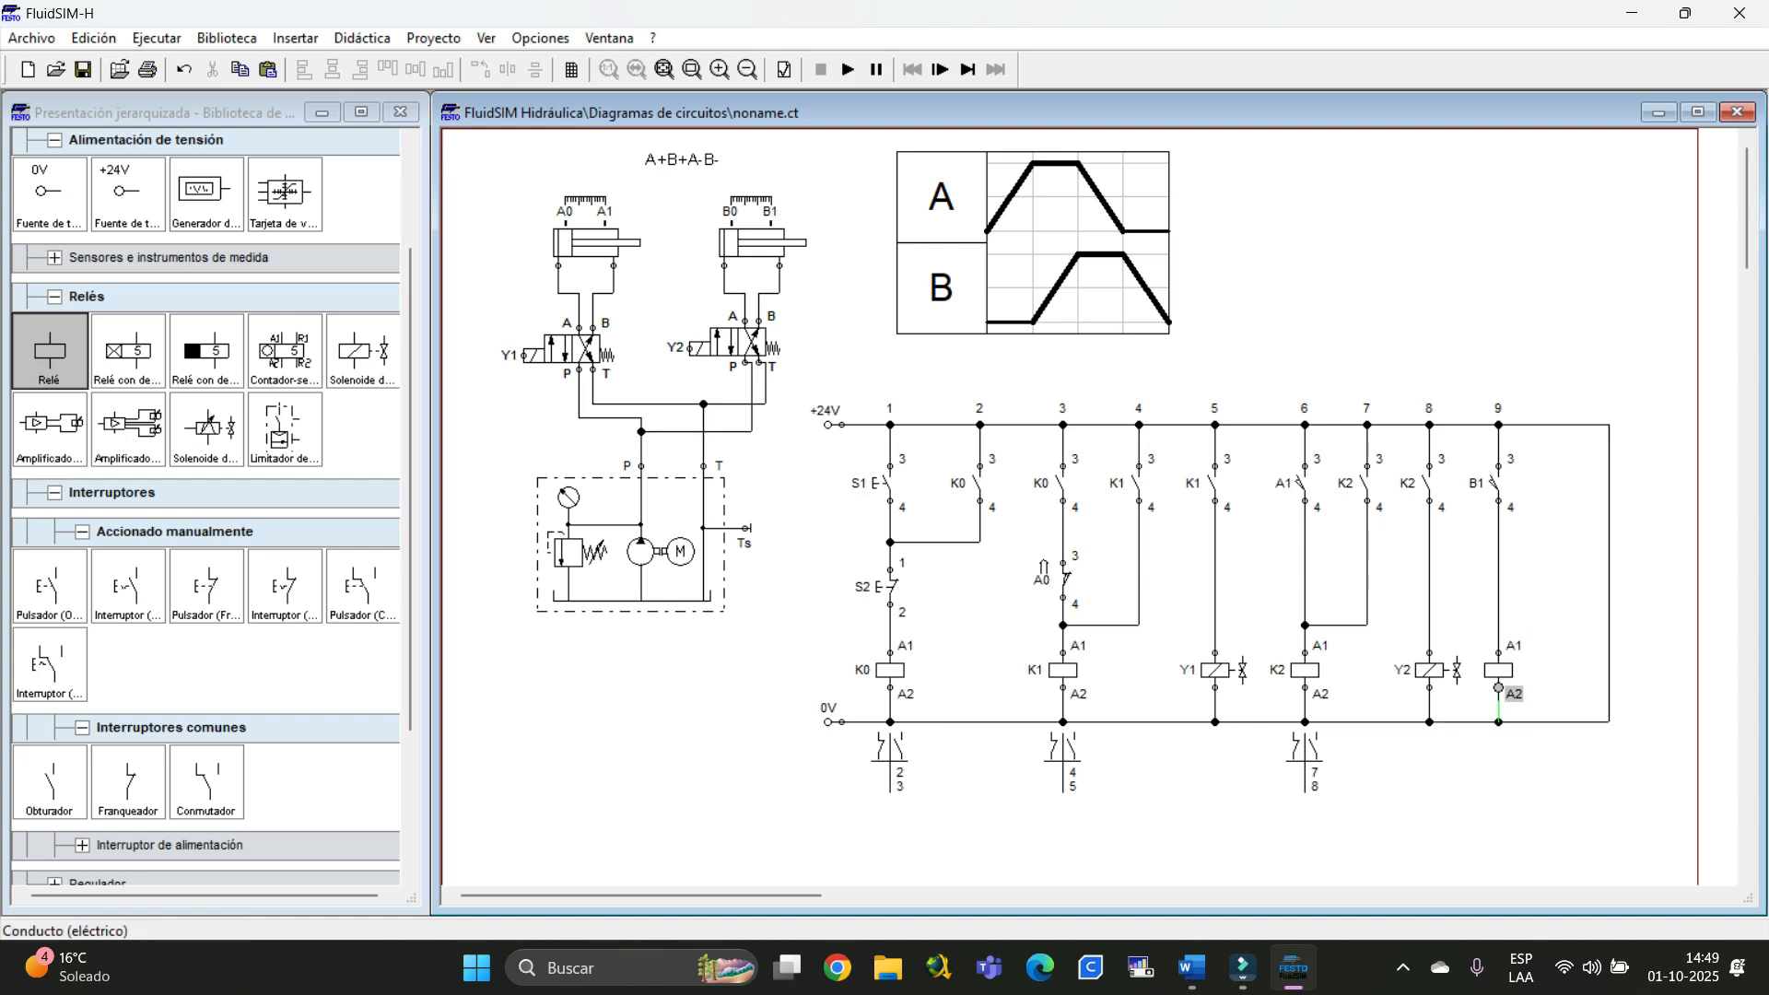
pyautogui.click(1498, 670)
pyautogui.doubleClick(1498, 670)
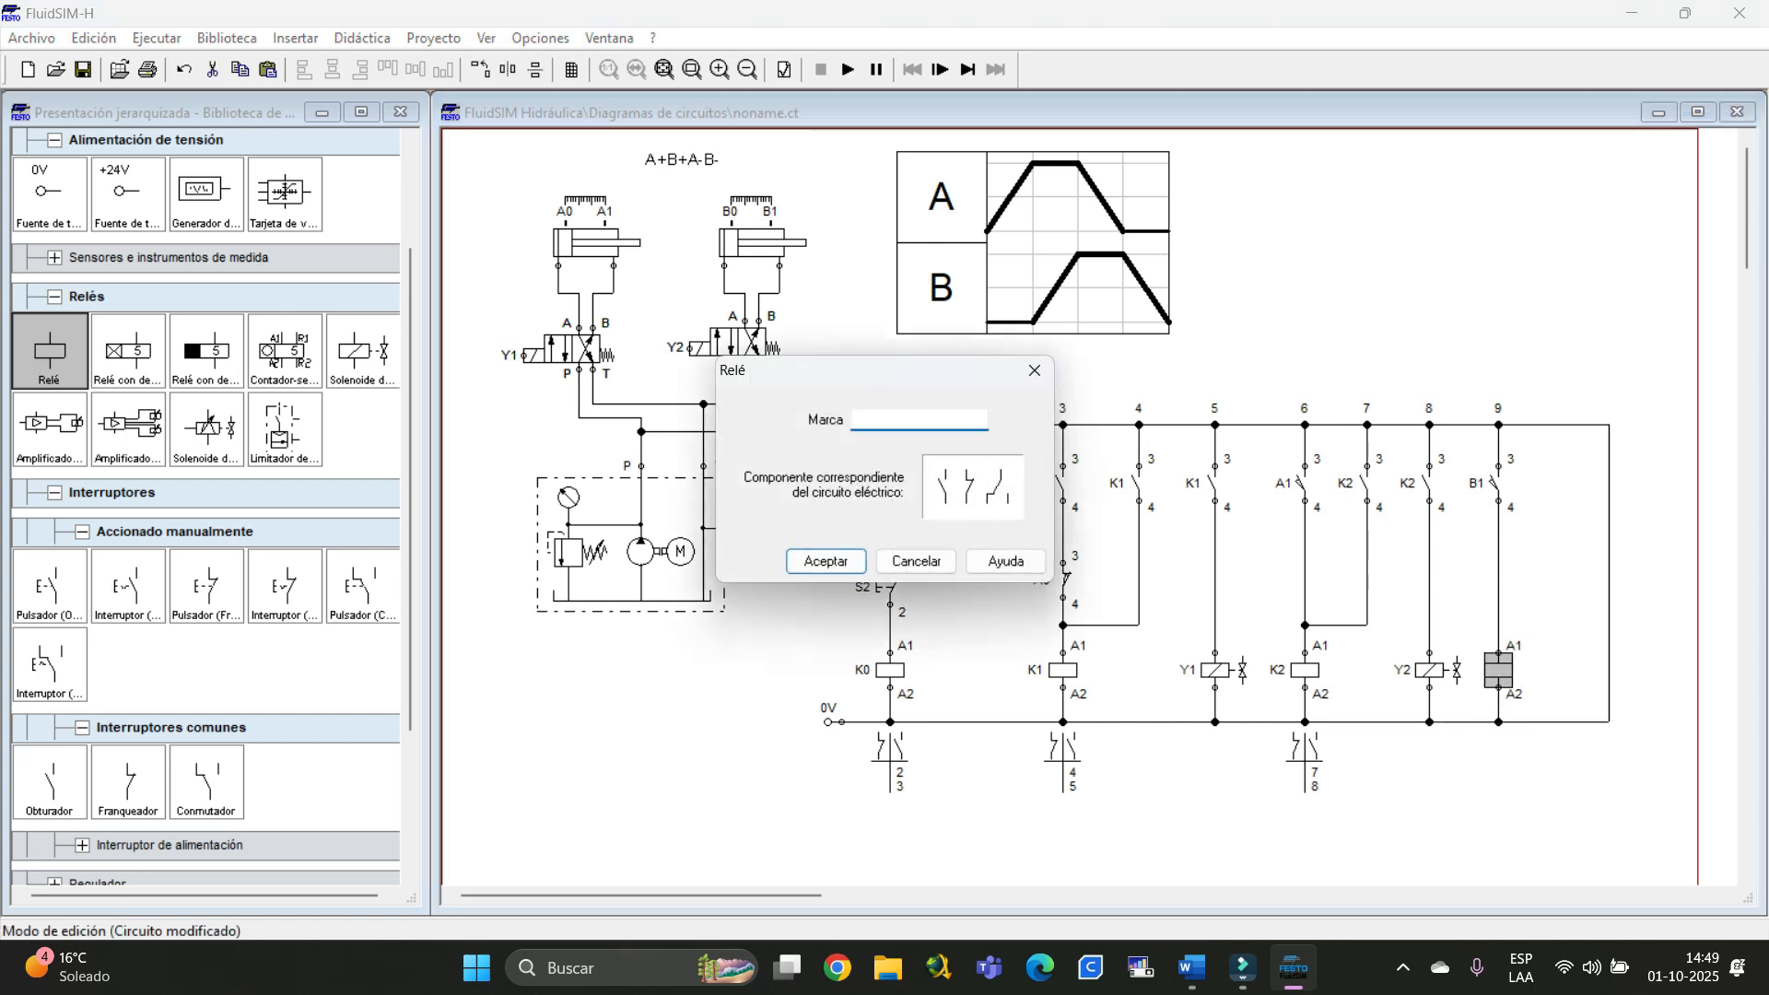
pyautogui.write('K3')
pyautogui.press('Return')
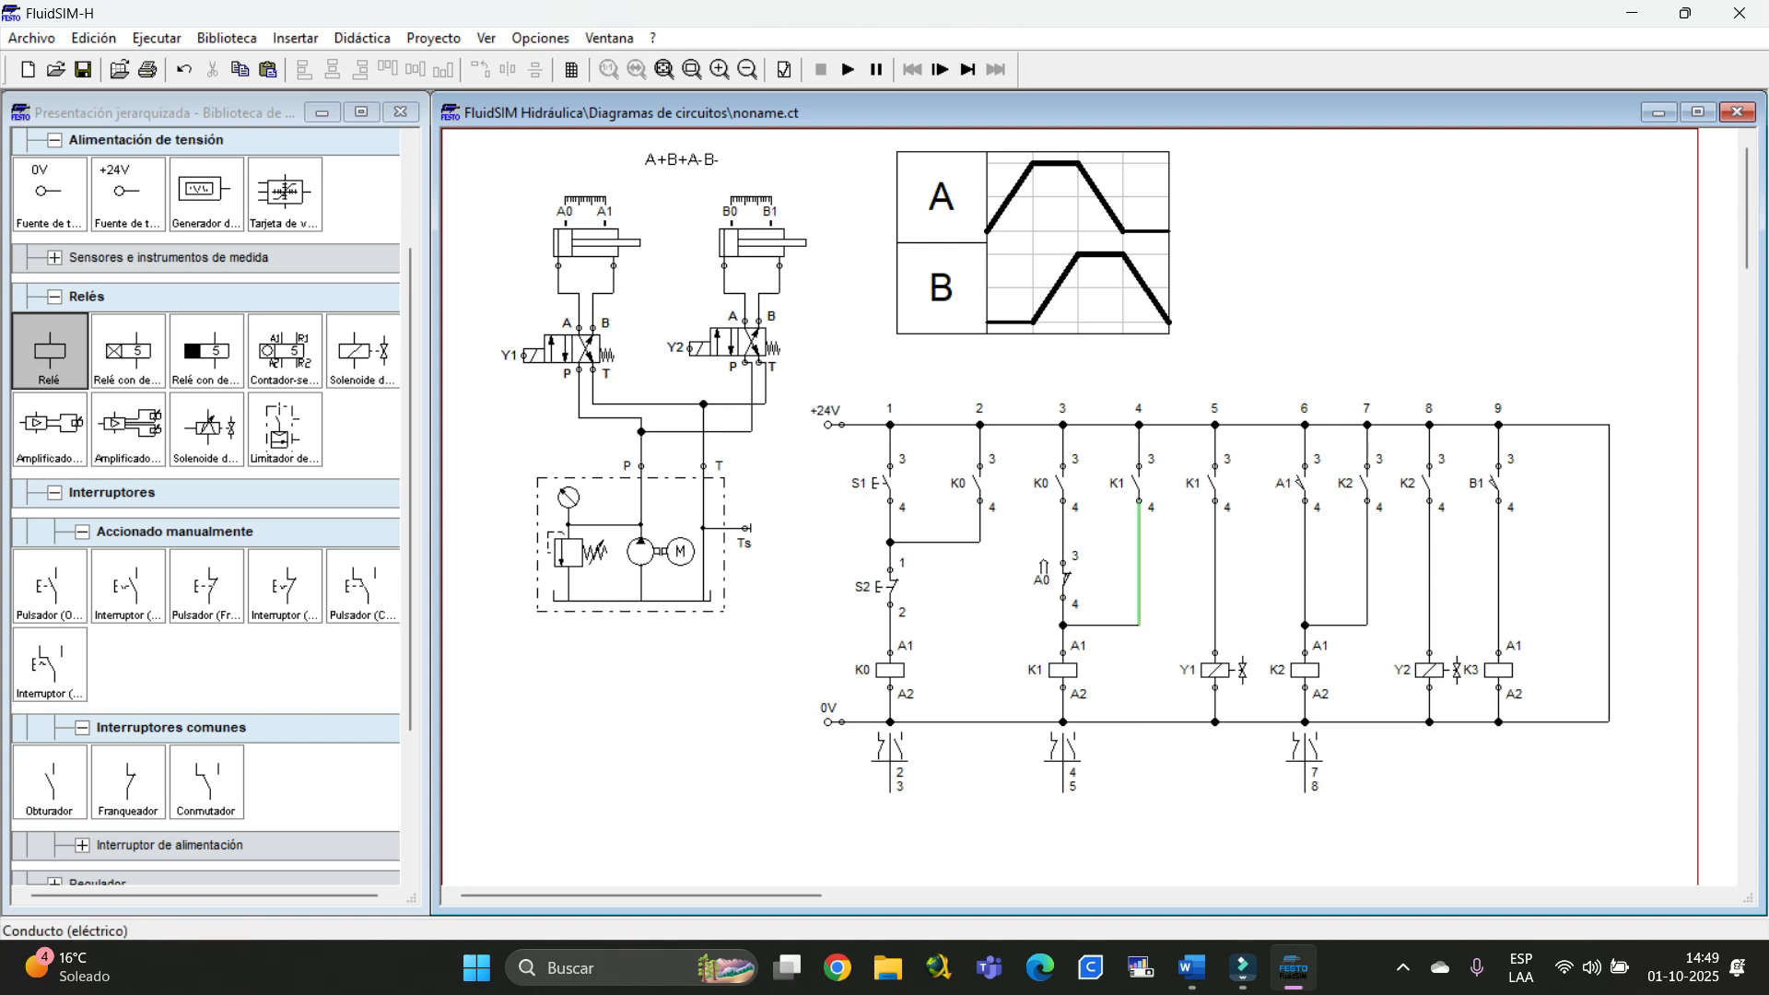
# Replace the wire beneath the path-4 K1 contact with a series break switch labelled K3, reconnected above the K1 coil
pyautogui.press('Delete')
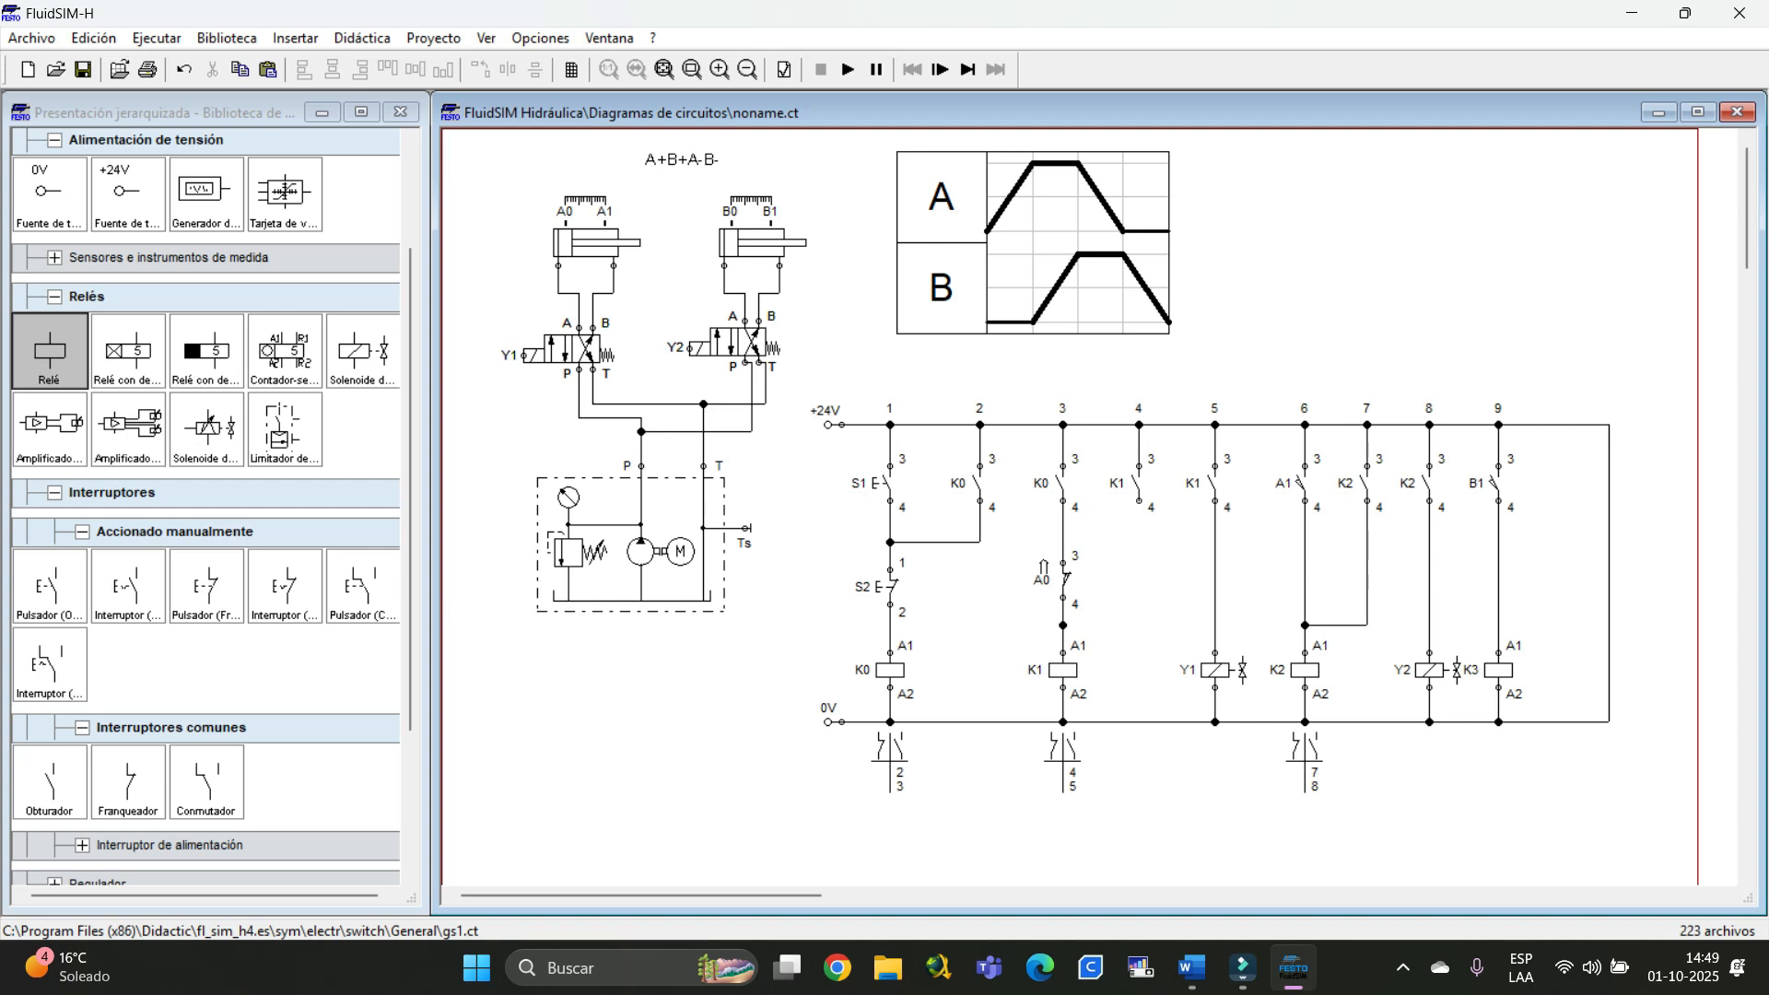
pyautogui.moveTo(128, 782); pyautogui.dragTo(1140, 573)
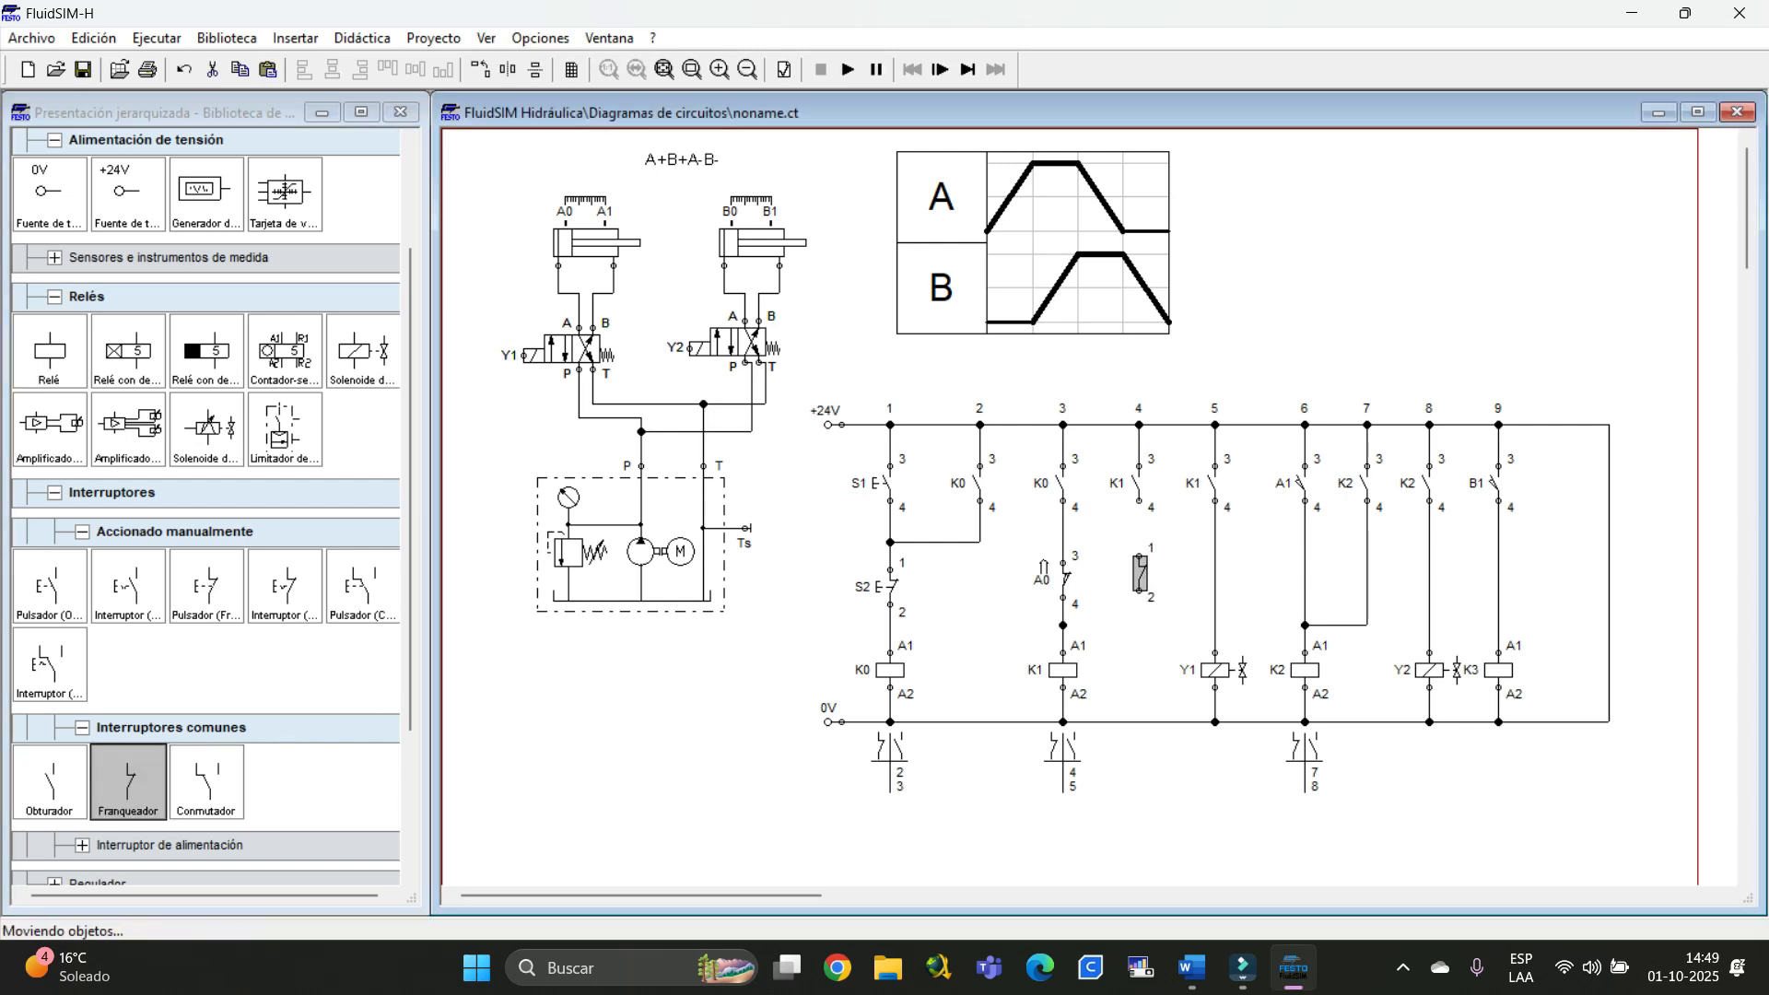
pyautogui.moveTo(1140, 500); pyautogui.dragTo(1063, 625)
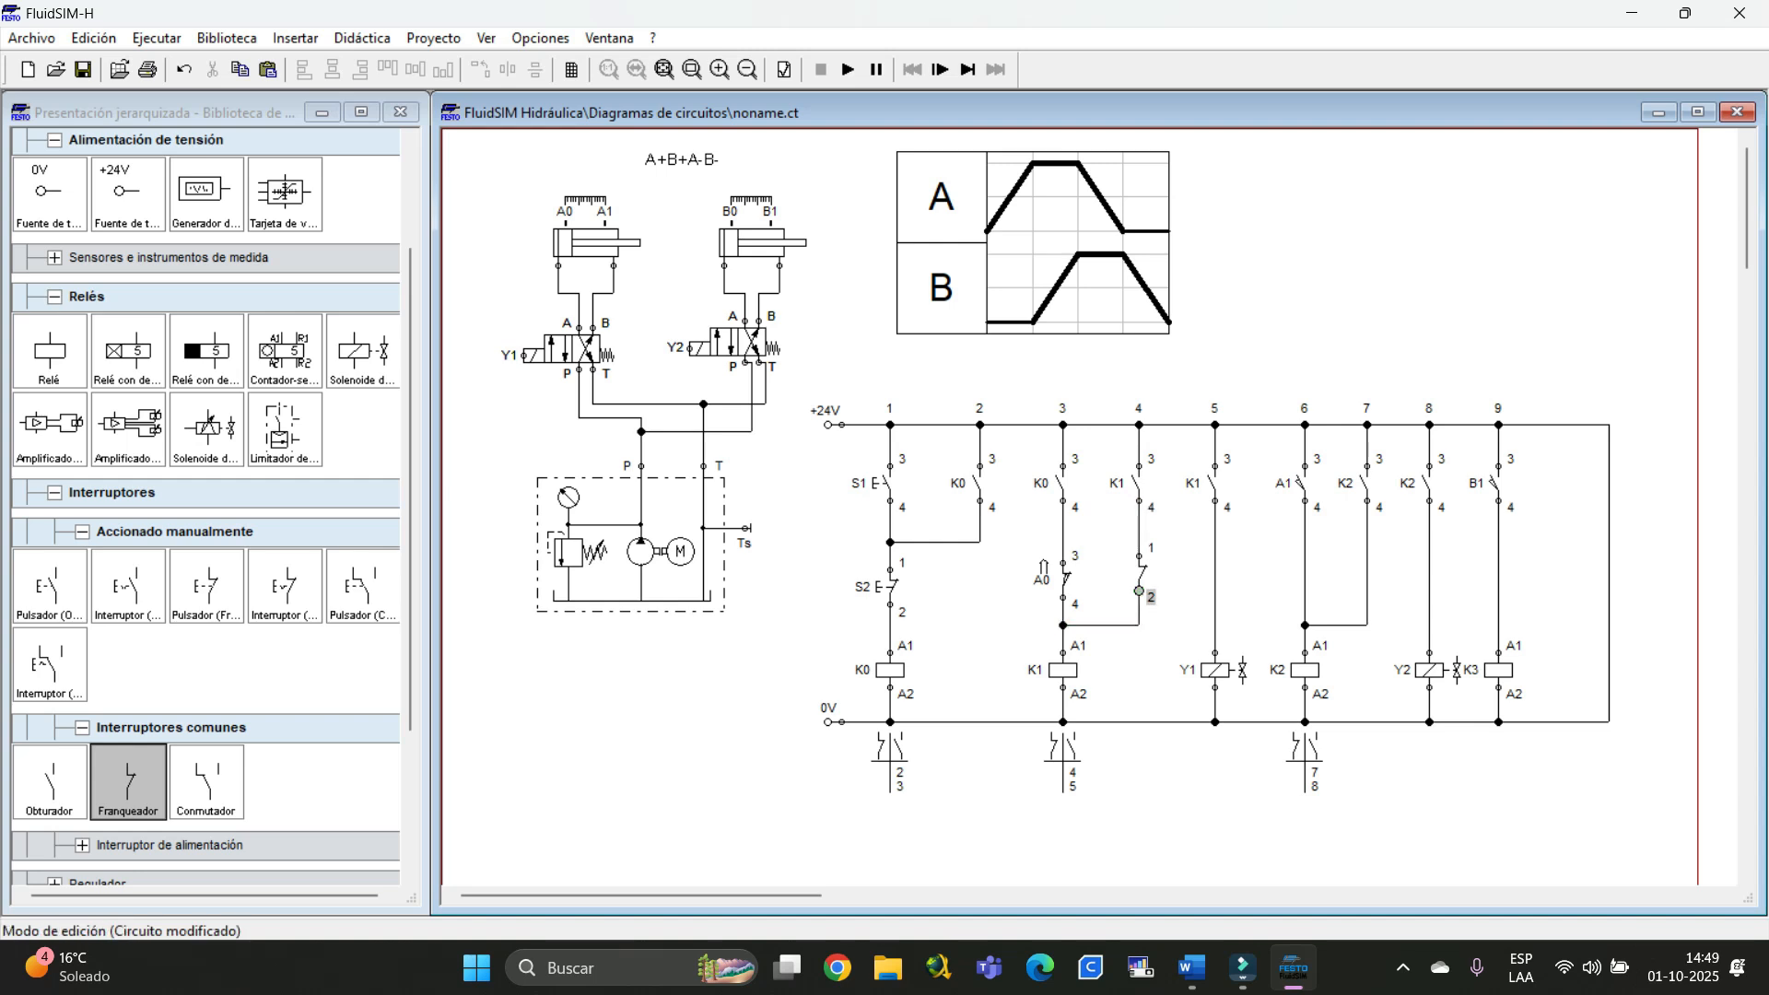
pyautogui.doubleClick(1139, 575)
pyautogui.write('K3')
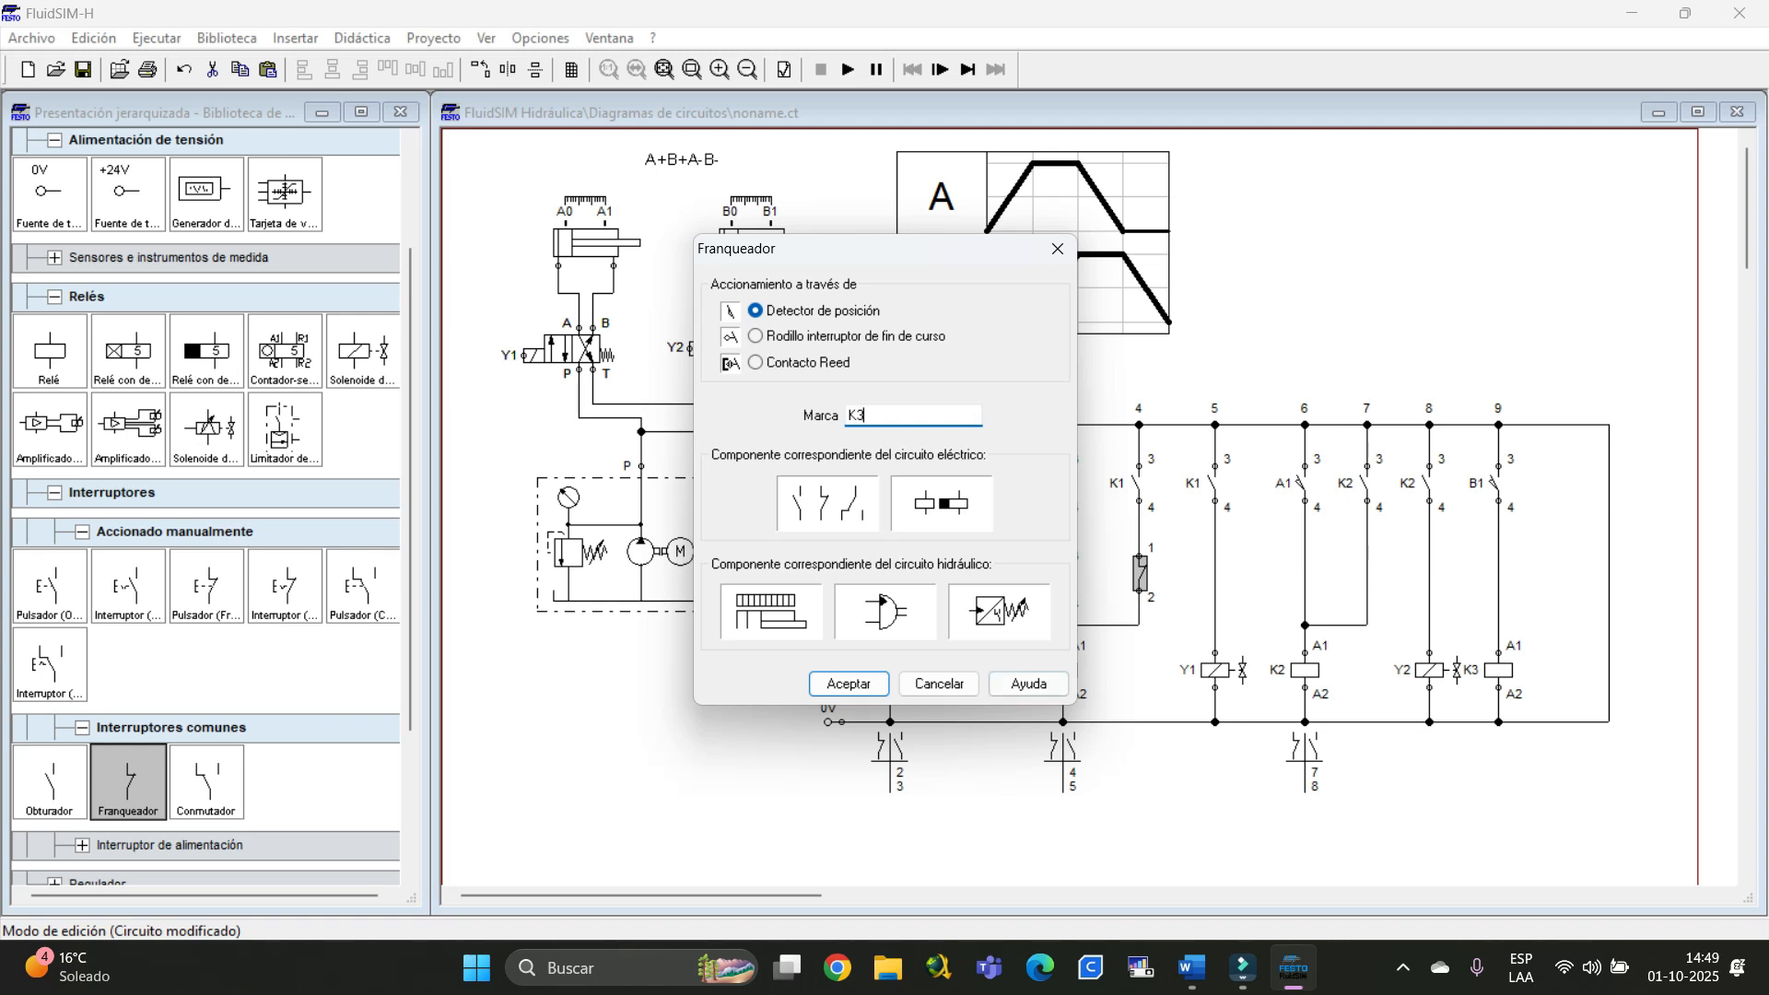
pyautogui.press('Return')
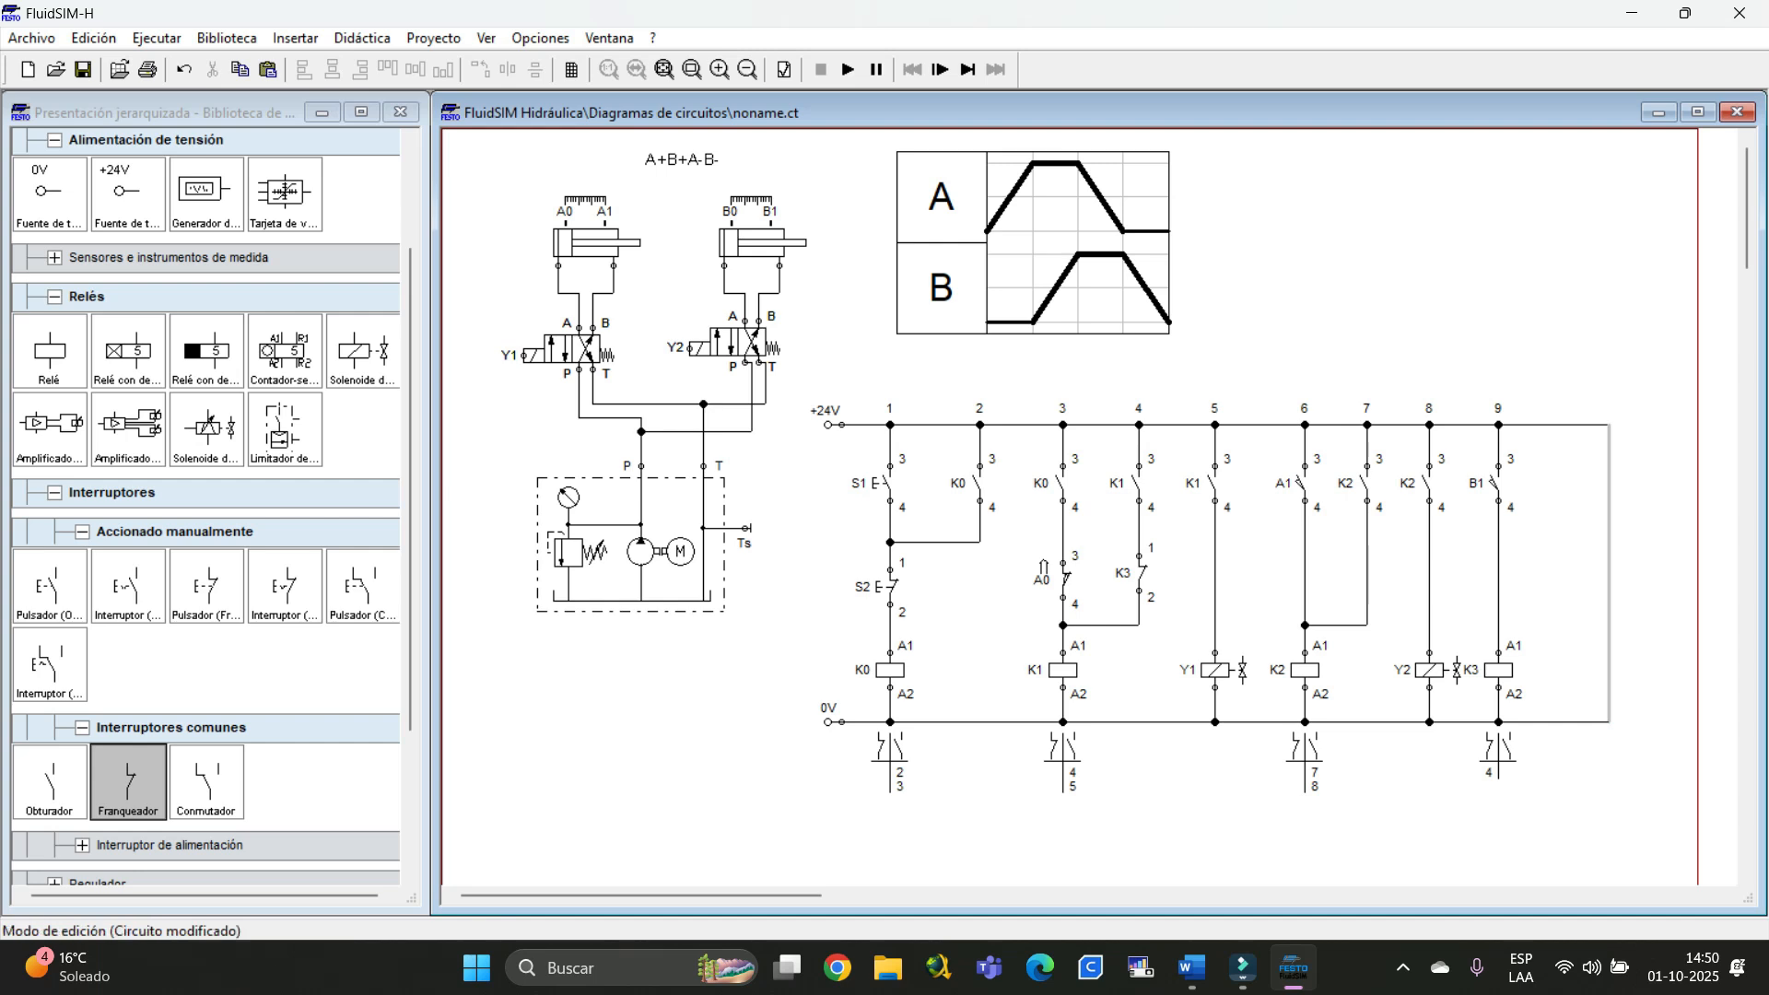
# Delete the wire closing the two rails and add a make switch labelled A0 as the tenth path on the +24V rail
pyautogui.press('Delete')
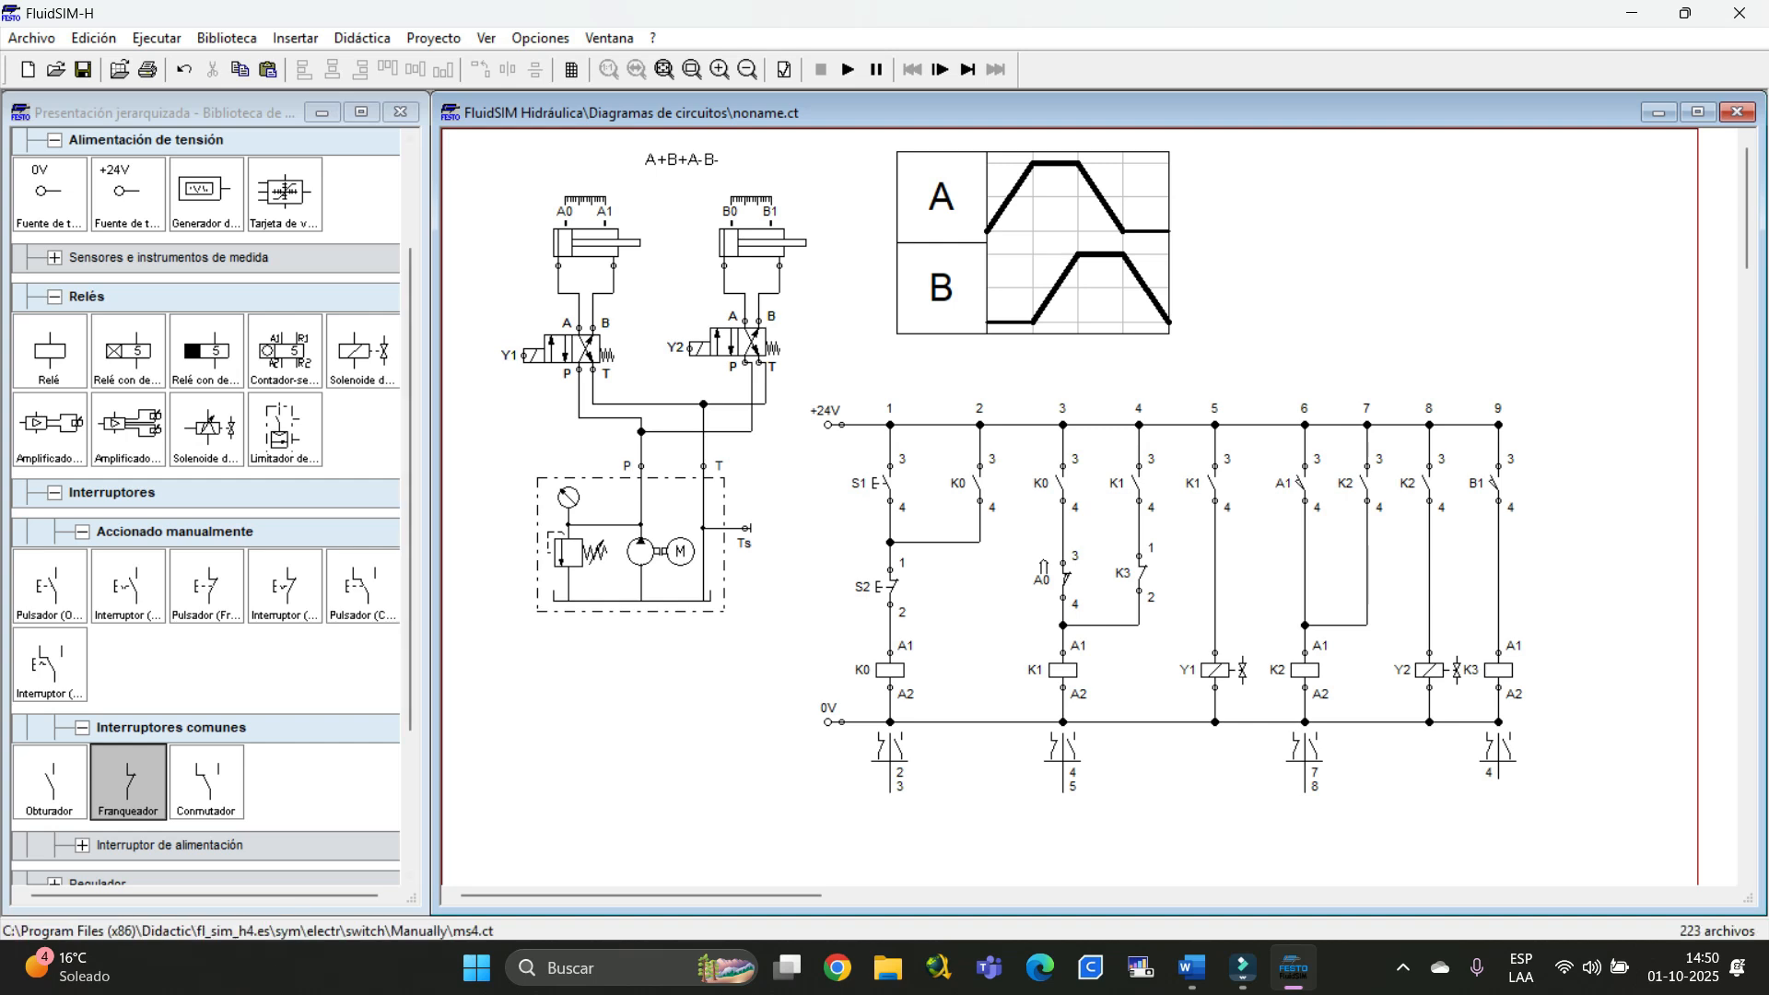
pyautogui.click(50, 781)
pyautogui.moveTo(1550, 511); pyautogui.dragTo(1499, 424)
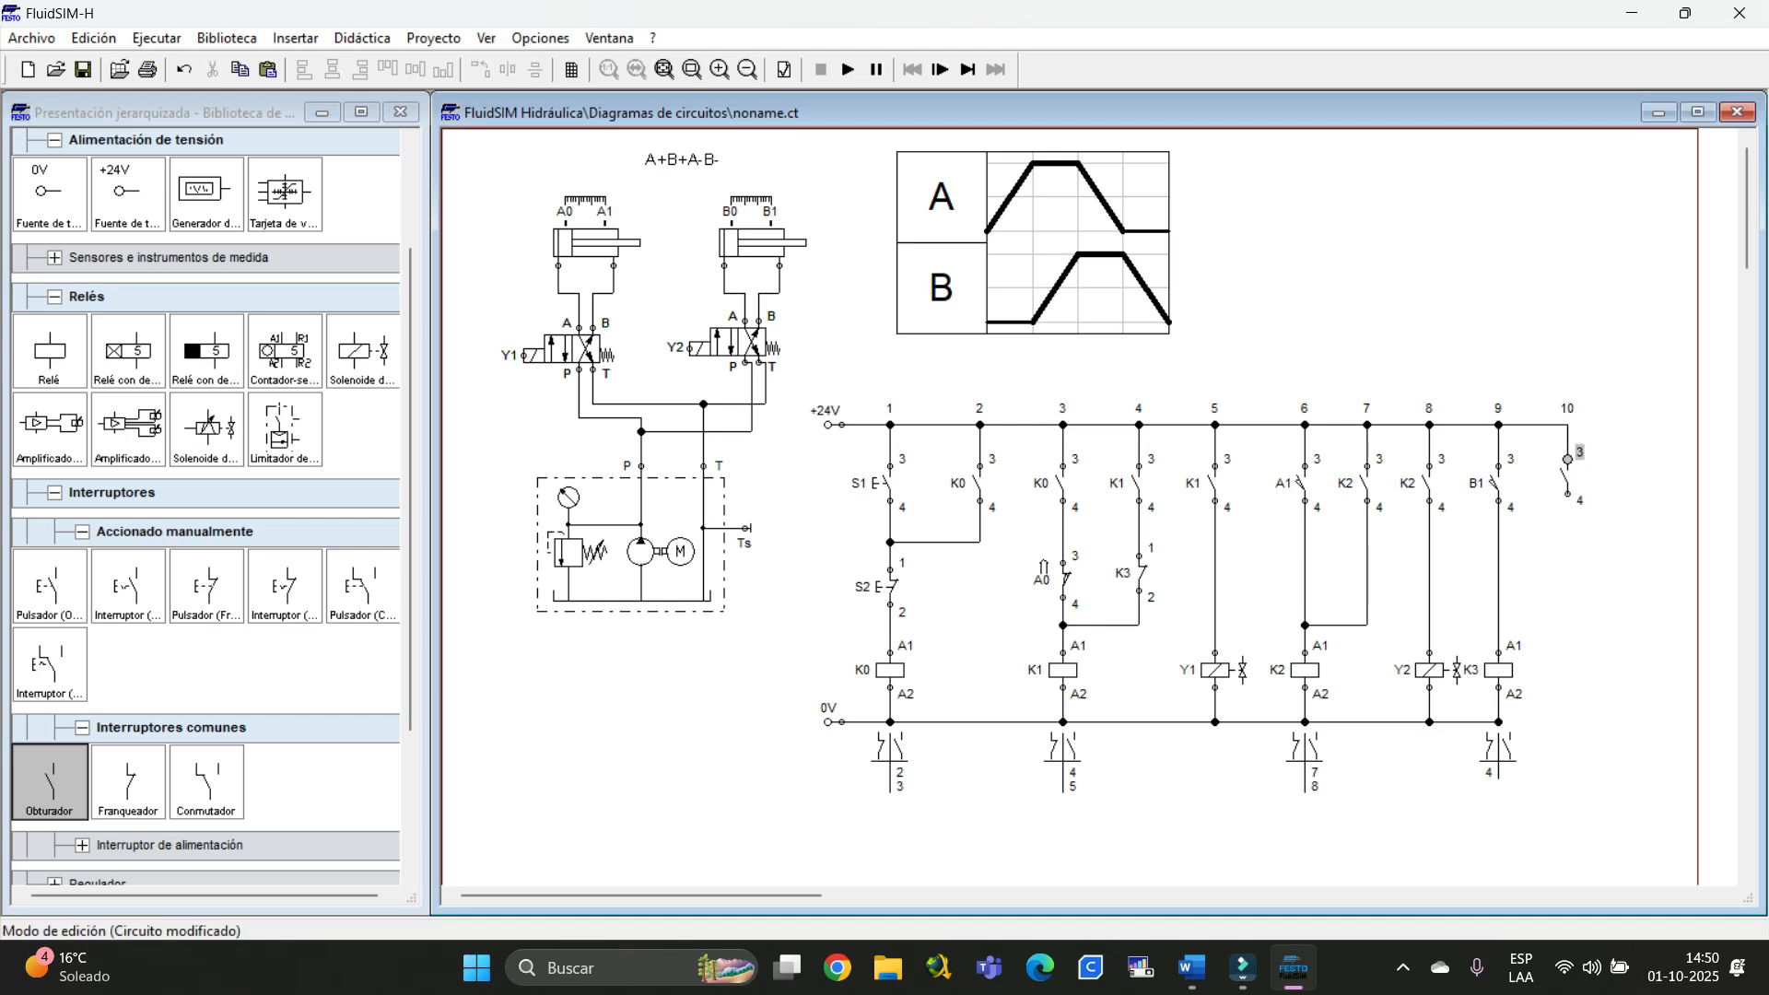
pyautogui.doubleClick(1566, 477)
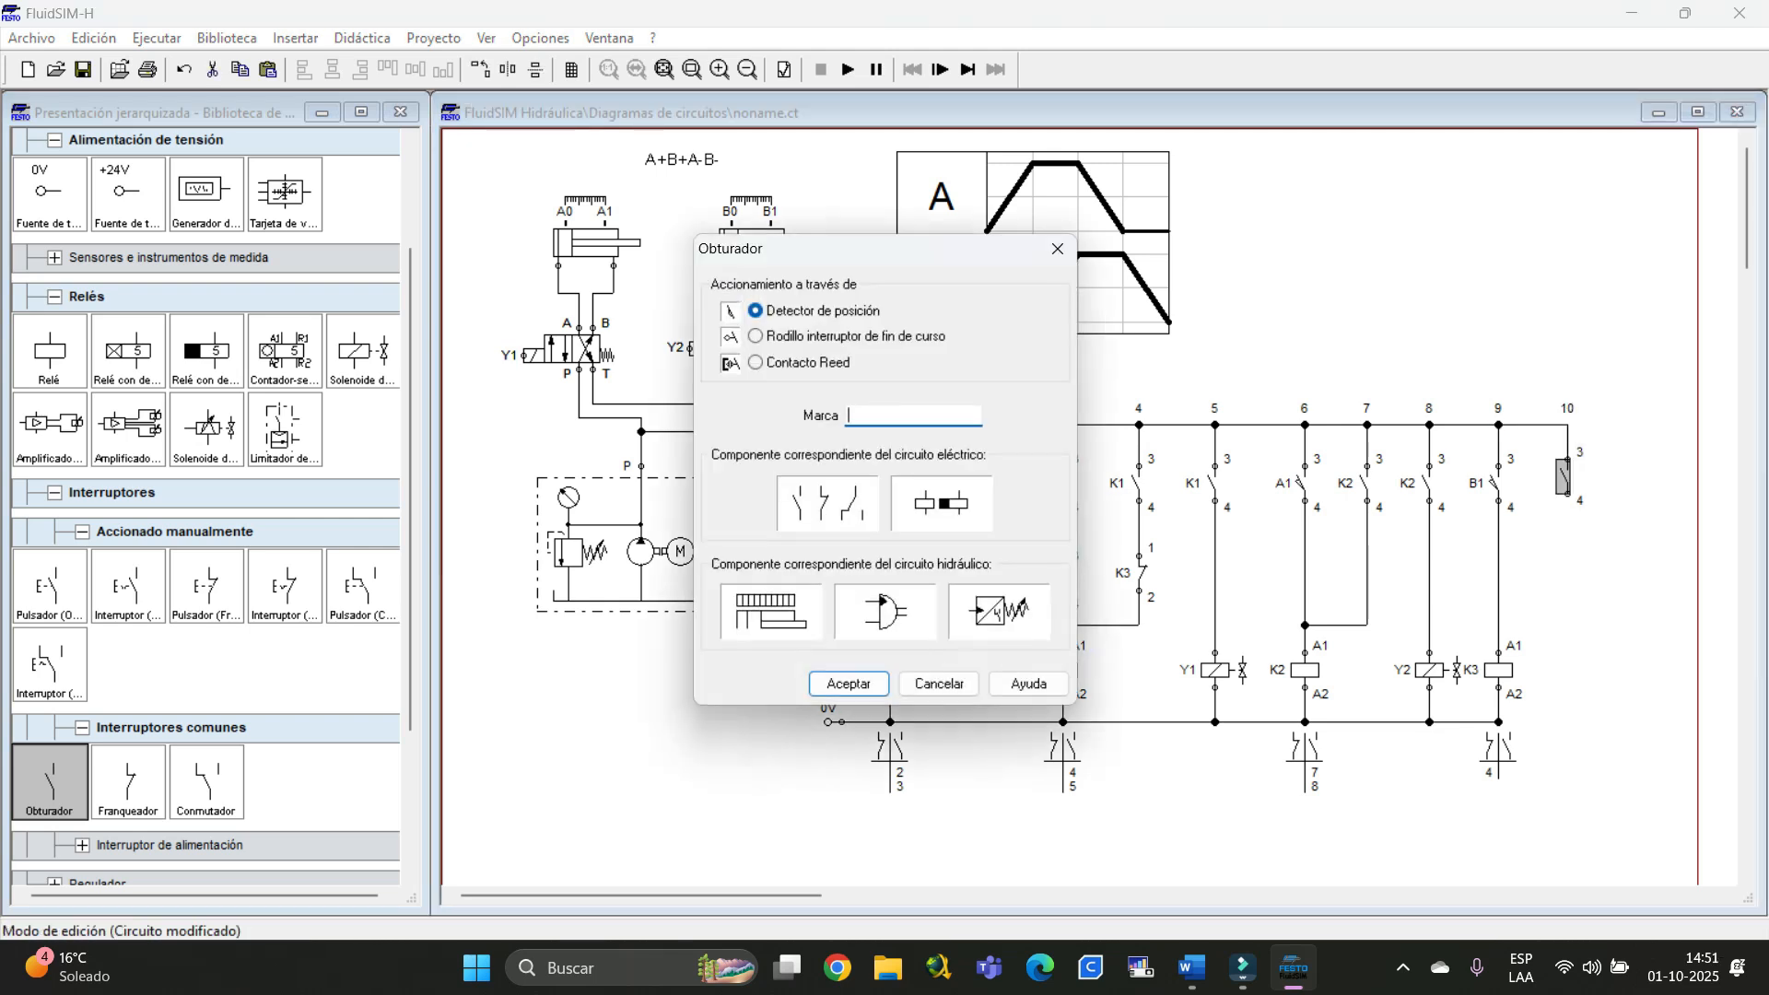
pyautogui.write('A0')
pyautogui.press('Return')
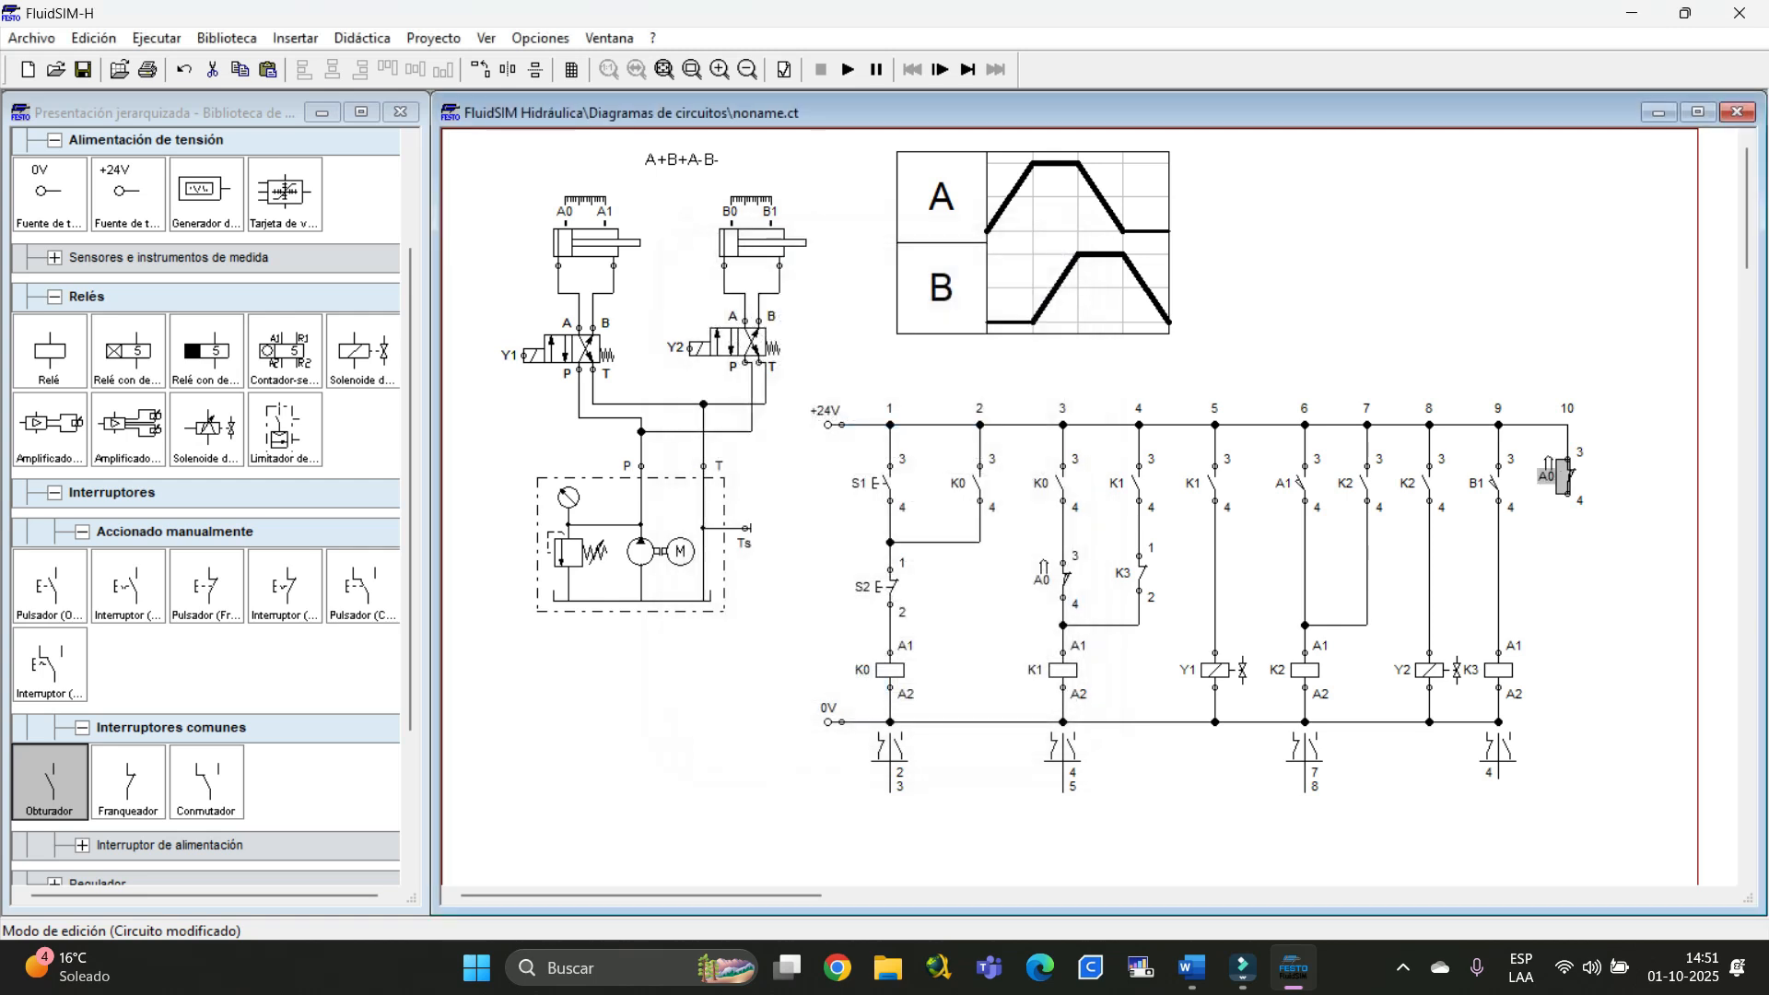
pyautogui.press('Escape')
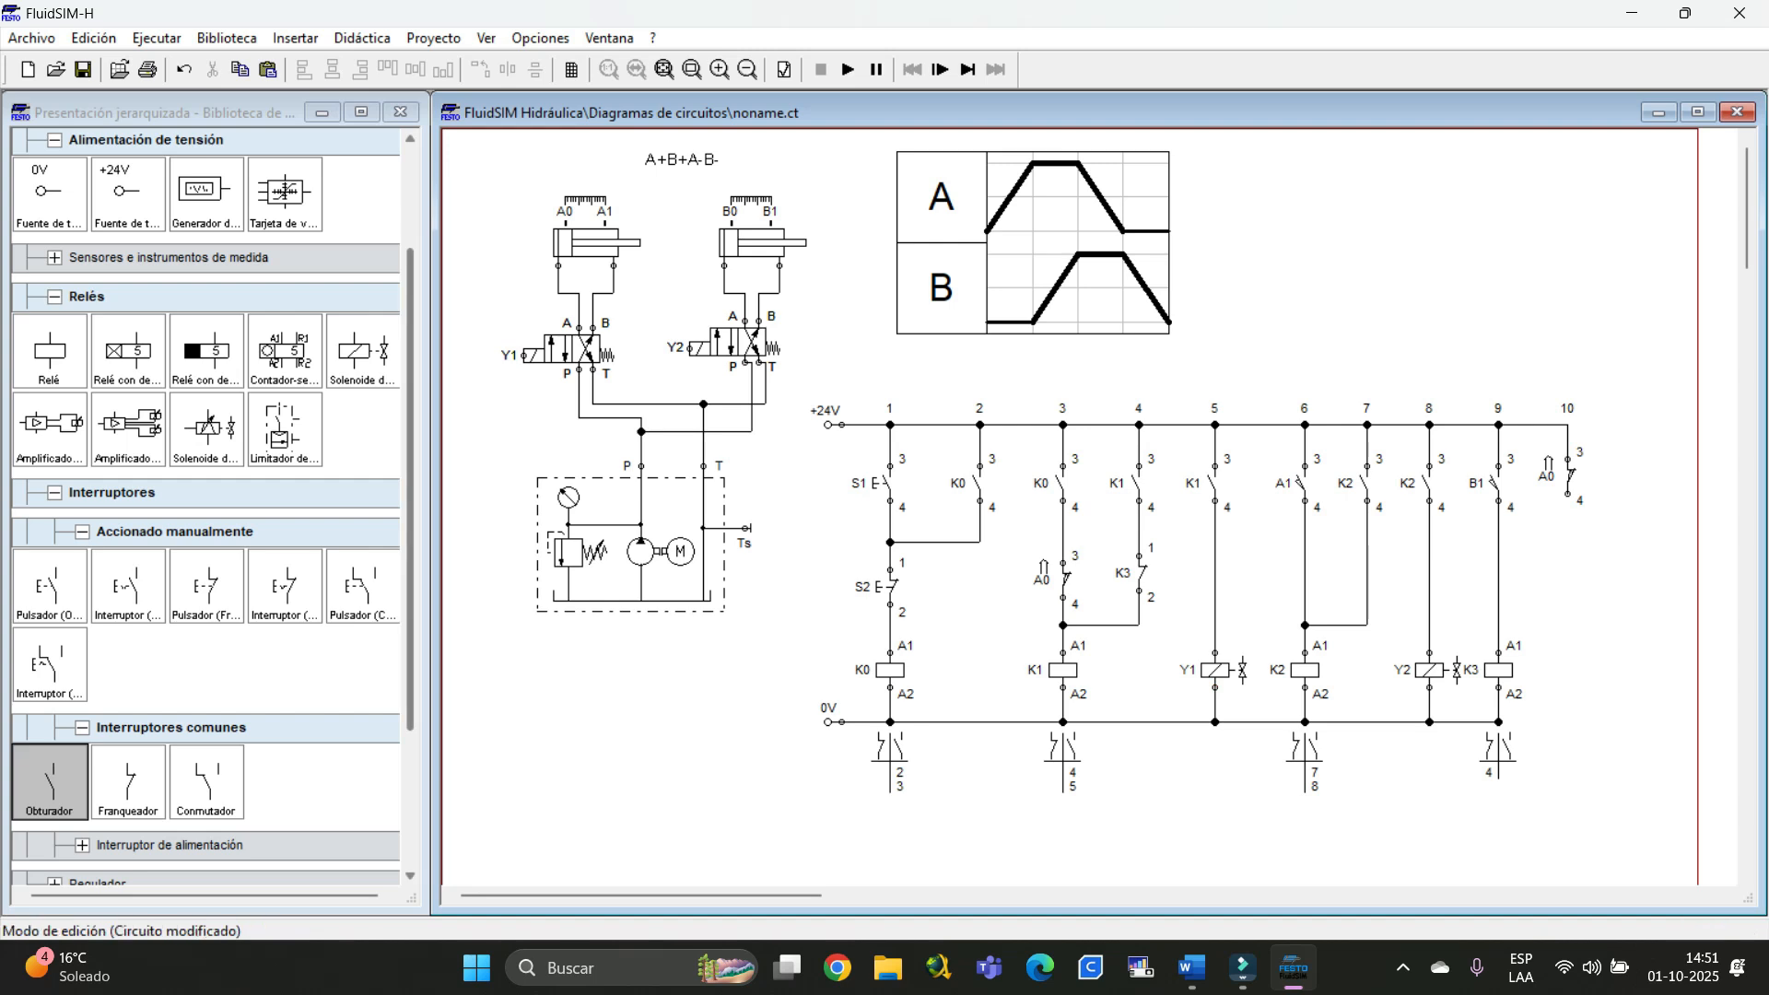
# Add a relay coil beneath the path-10 A0 contact, wire it to the contact and the 0V rail, and label it K4
pyautogui.moveTo(50, 352); pyautogui.dragTo(1567, 571)
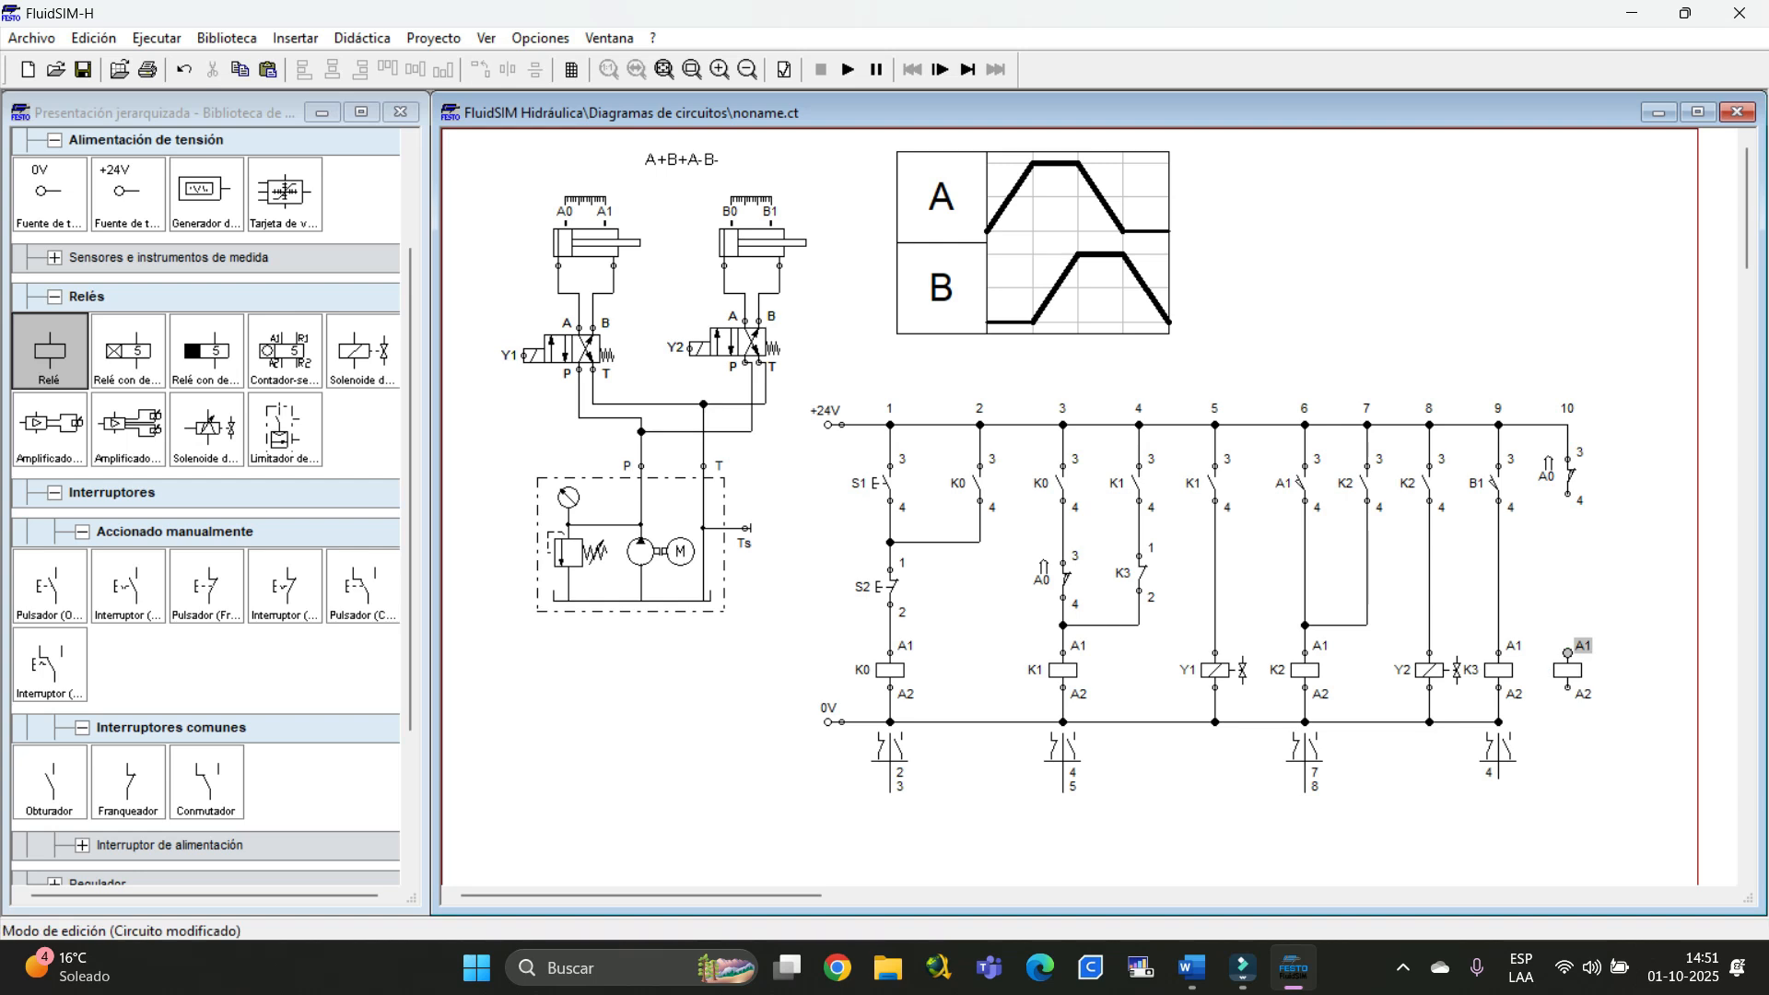
pyautogui.moveTo(1567, 494); pyautogui.dragTo(1567, 494)
pyautogui.moveTo(1567, 687); pyautogui.dragTo(1498, 722)
pyautogui.doubleClick(1568, 669)
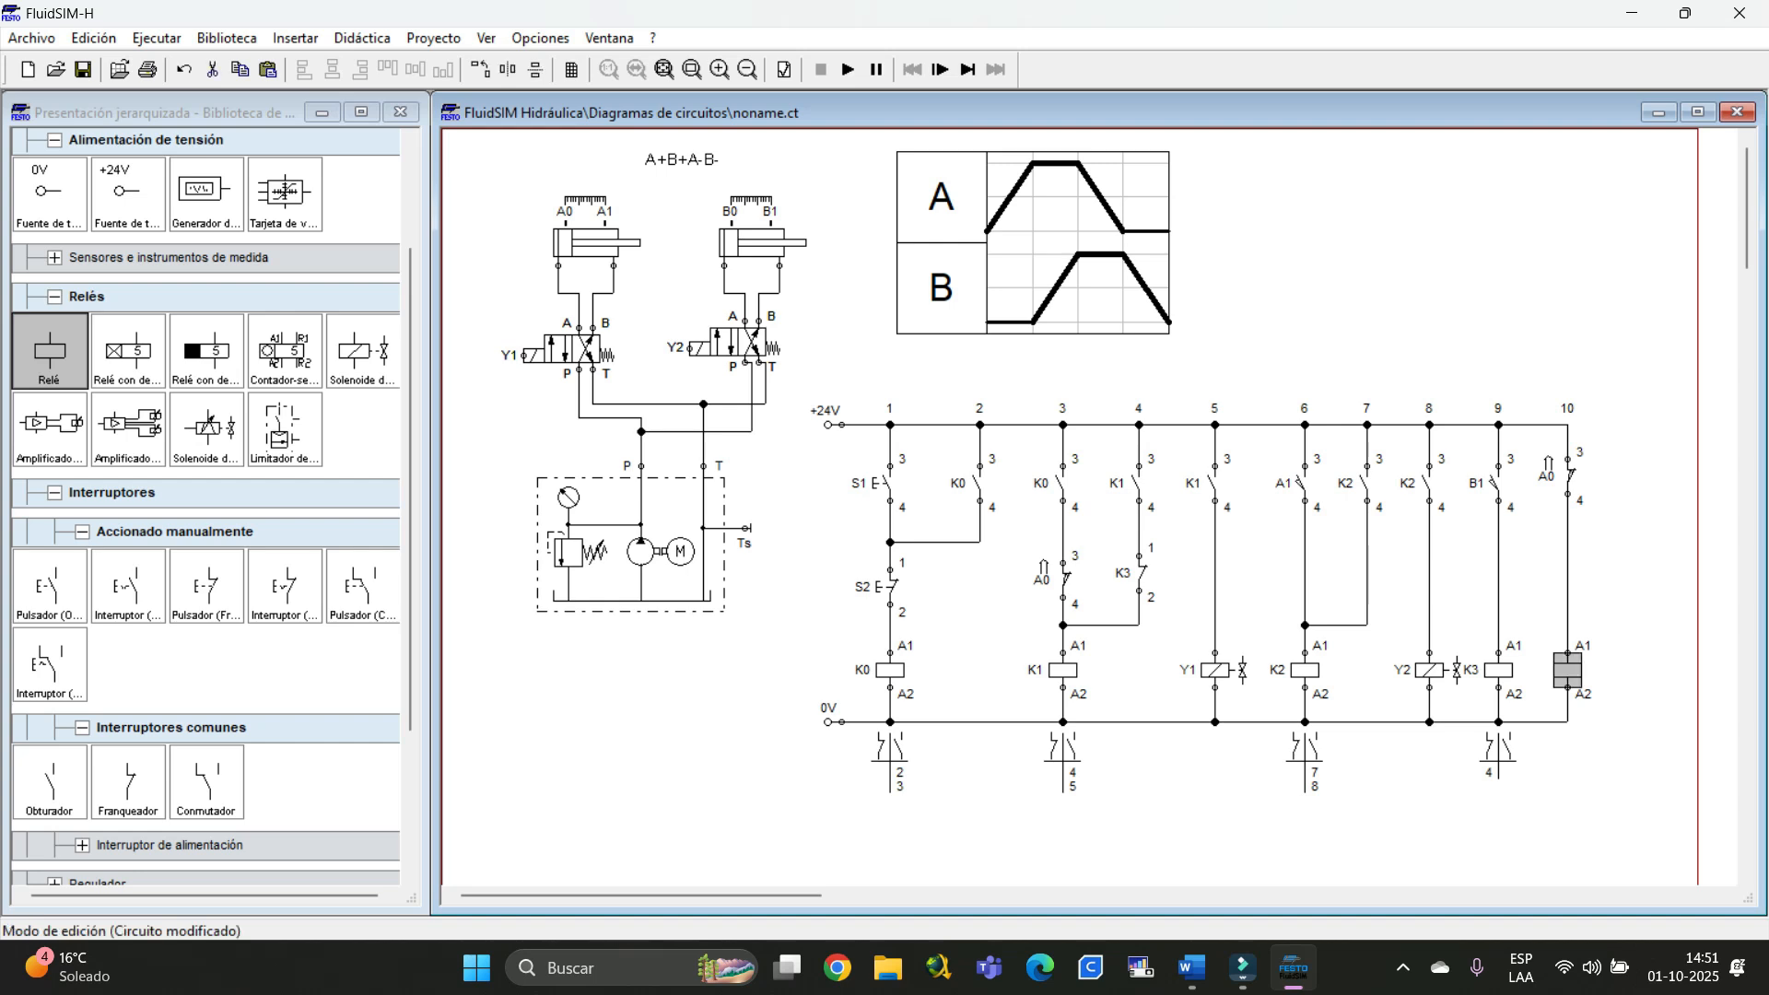
pyautogui.write('K4')
pyautogui.press('Return')
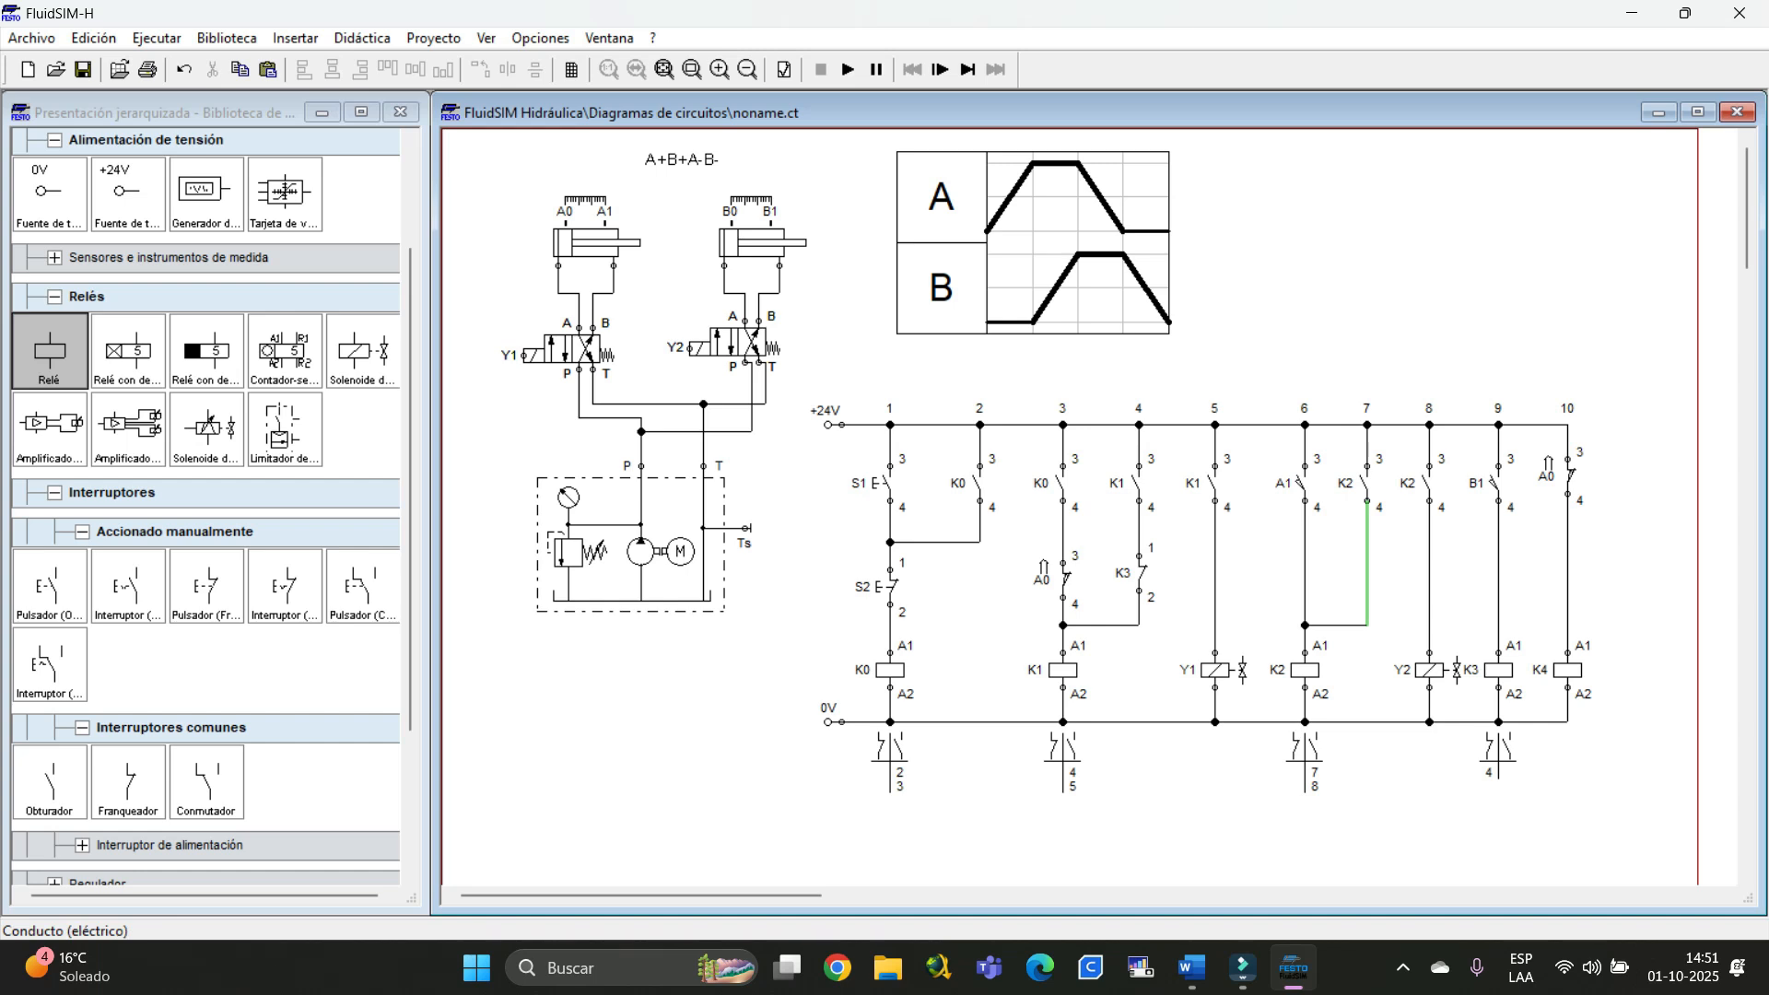
# Replace the wire beneath the path-7 K2 contact with a series break switch labelled K4, reconnected above the K2 coil
pyautogui.press('Delete')
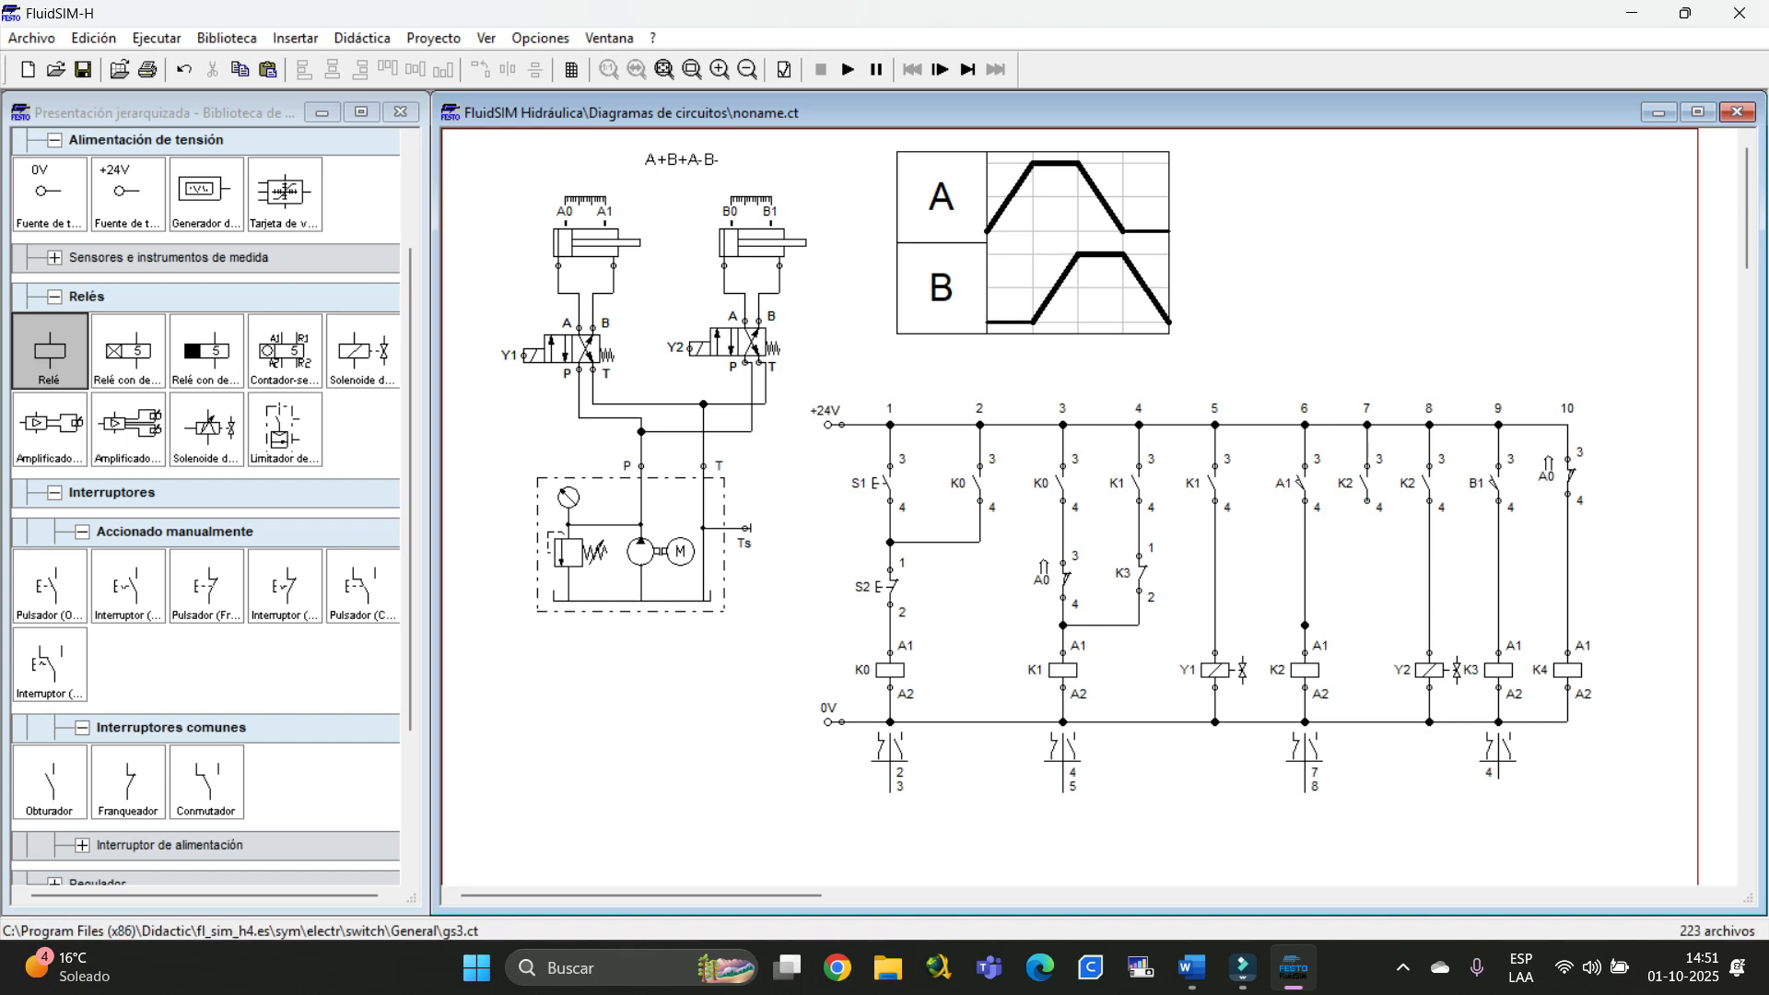
pyautogui.moveTo(129, 781)
pyautogui.mouseDown()
pyautogui.moveTo(1394, 597)
pyautogui.moveTo(1362, 576)
pyautogui.moveTo(1367, 502)
pyautogui.mouseUp()
pyautogui.moveTo(1367, 598); pyautogui.dragTo(1305, 626)
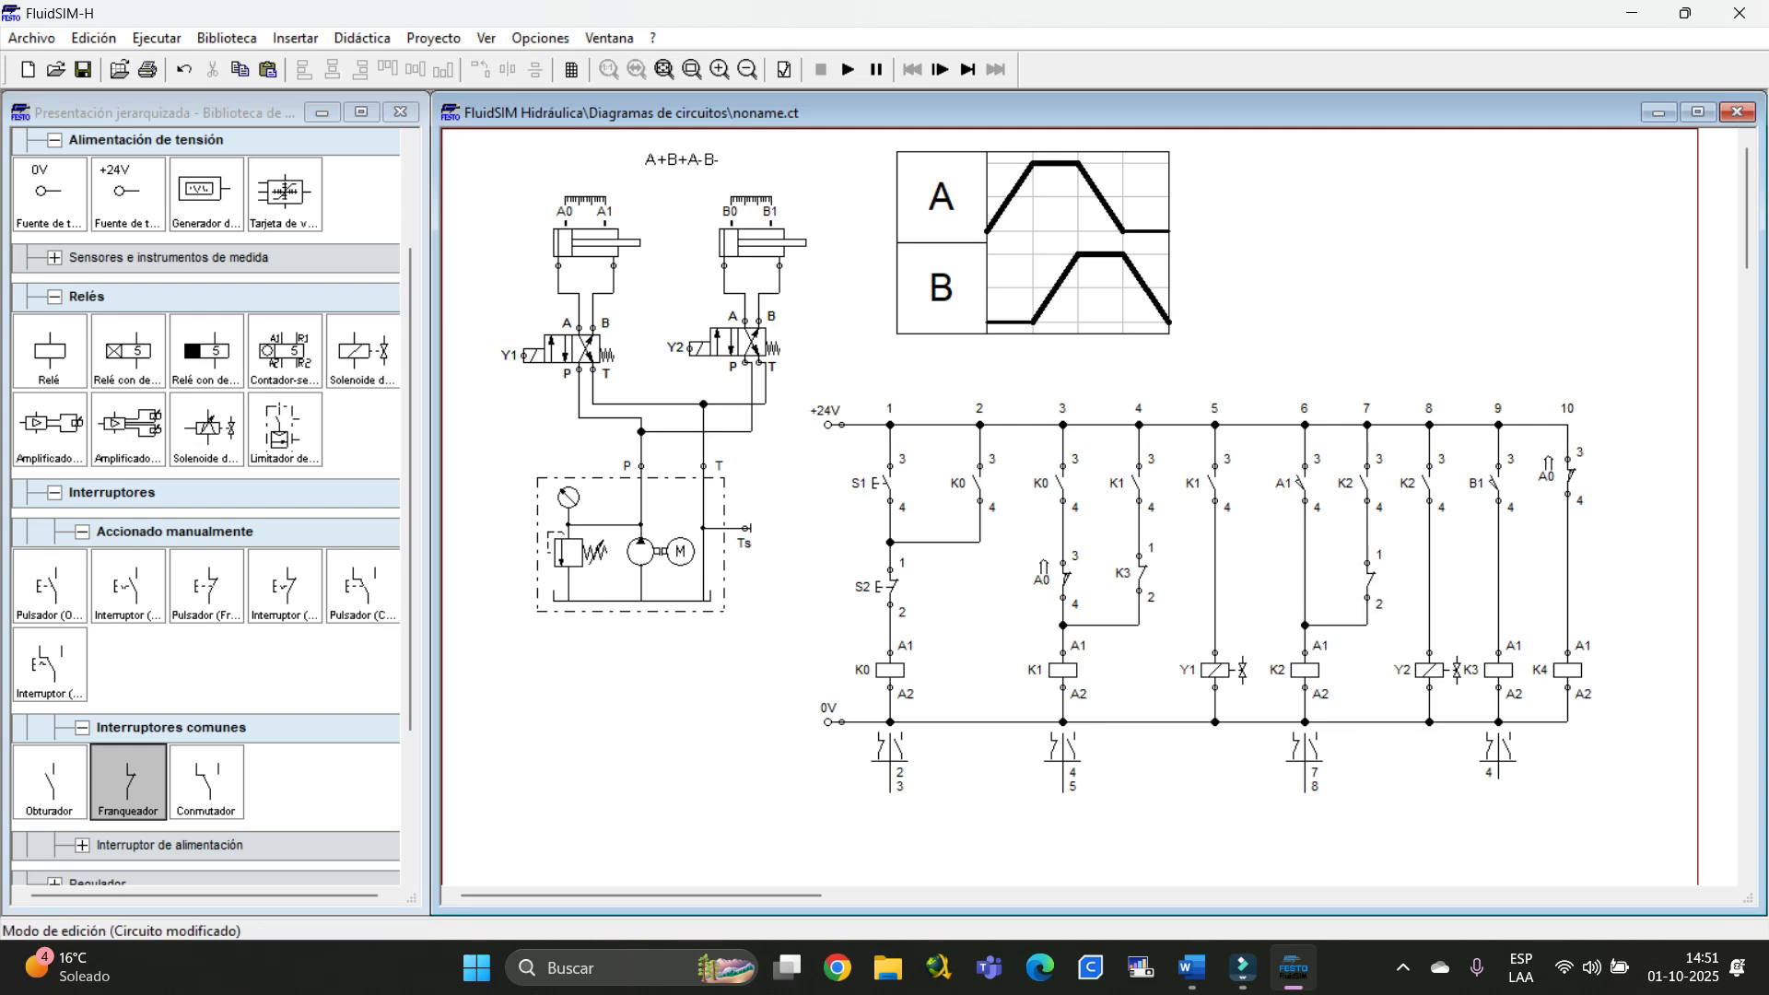
pyautogui.doubleClick(1369, 581)
pyautogui.write('K4')
pyautogui.press('Return')
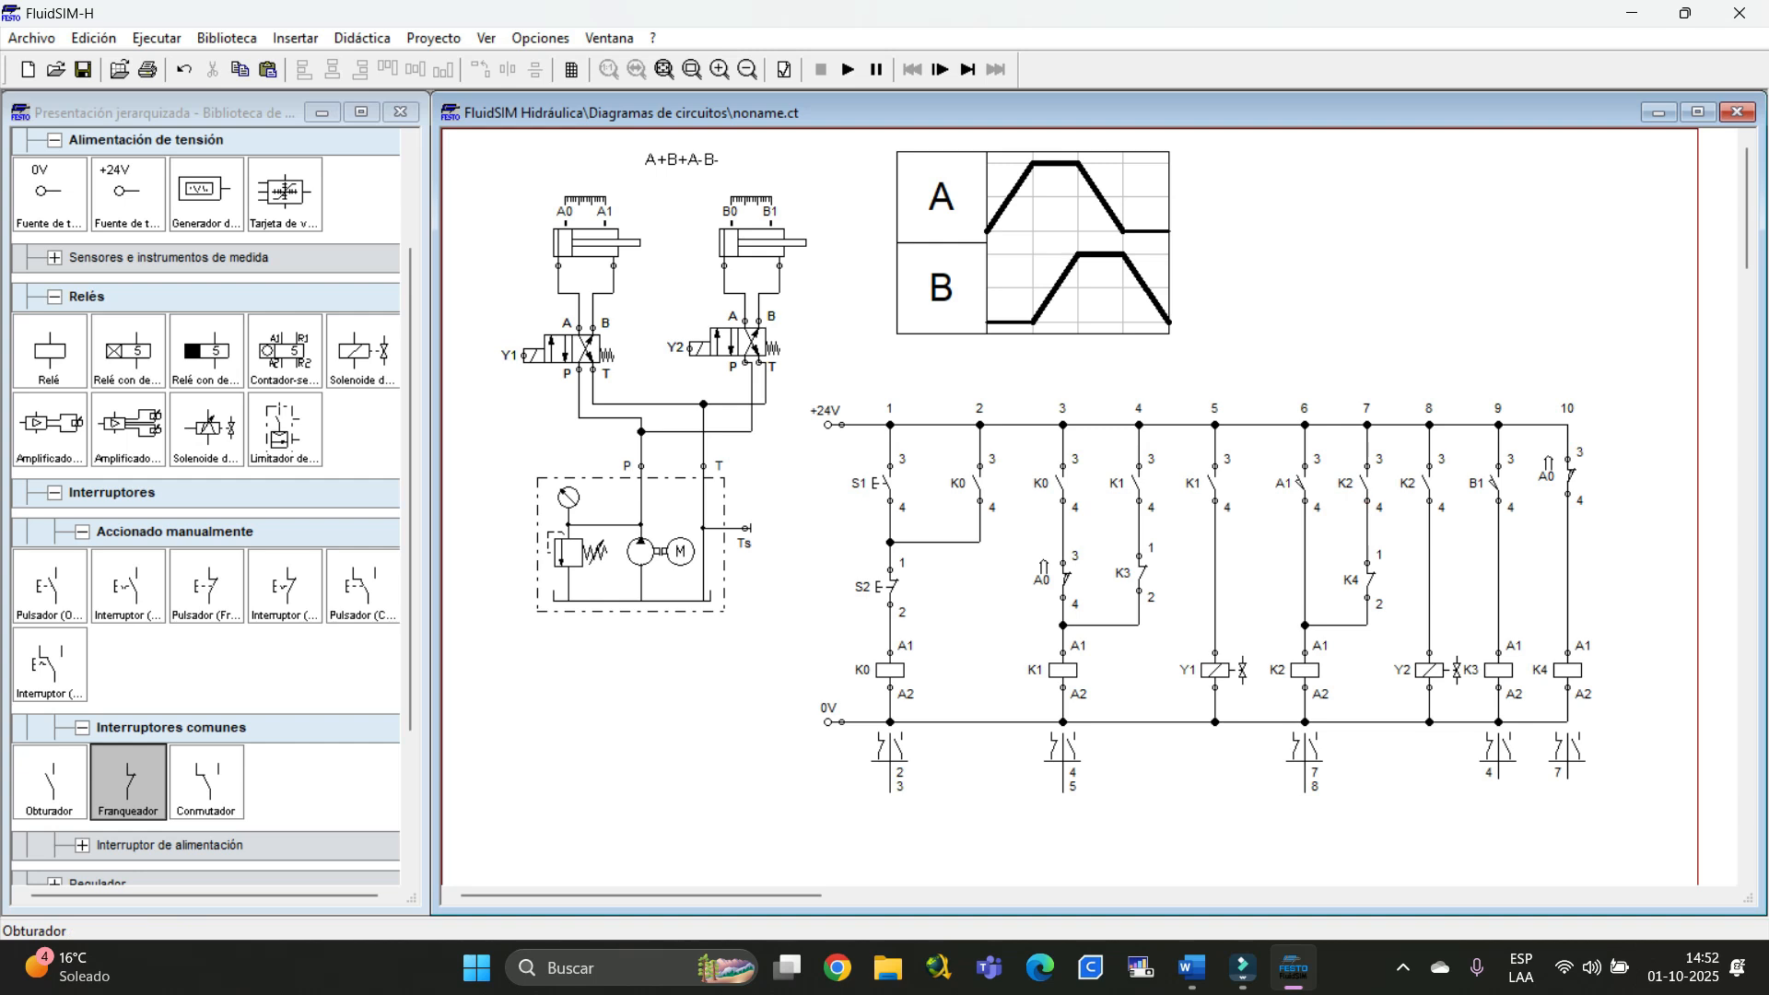
# Relabel the path-3 limit switch contact beneath the K0 contact as B0
pyautogui.doubleClick(1065, 580)
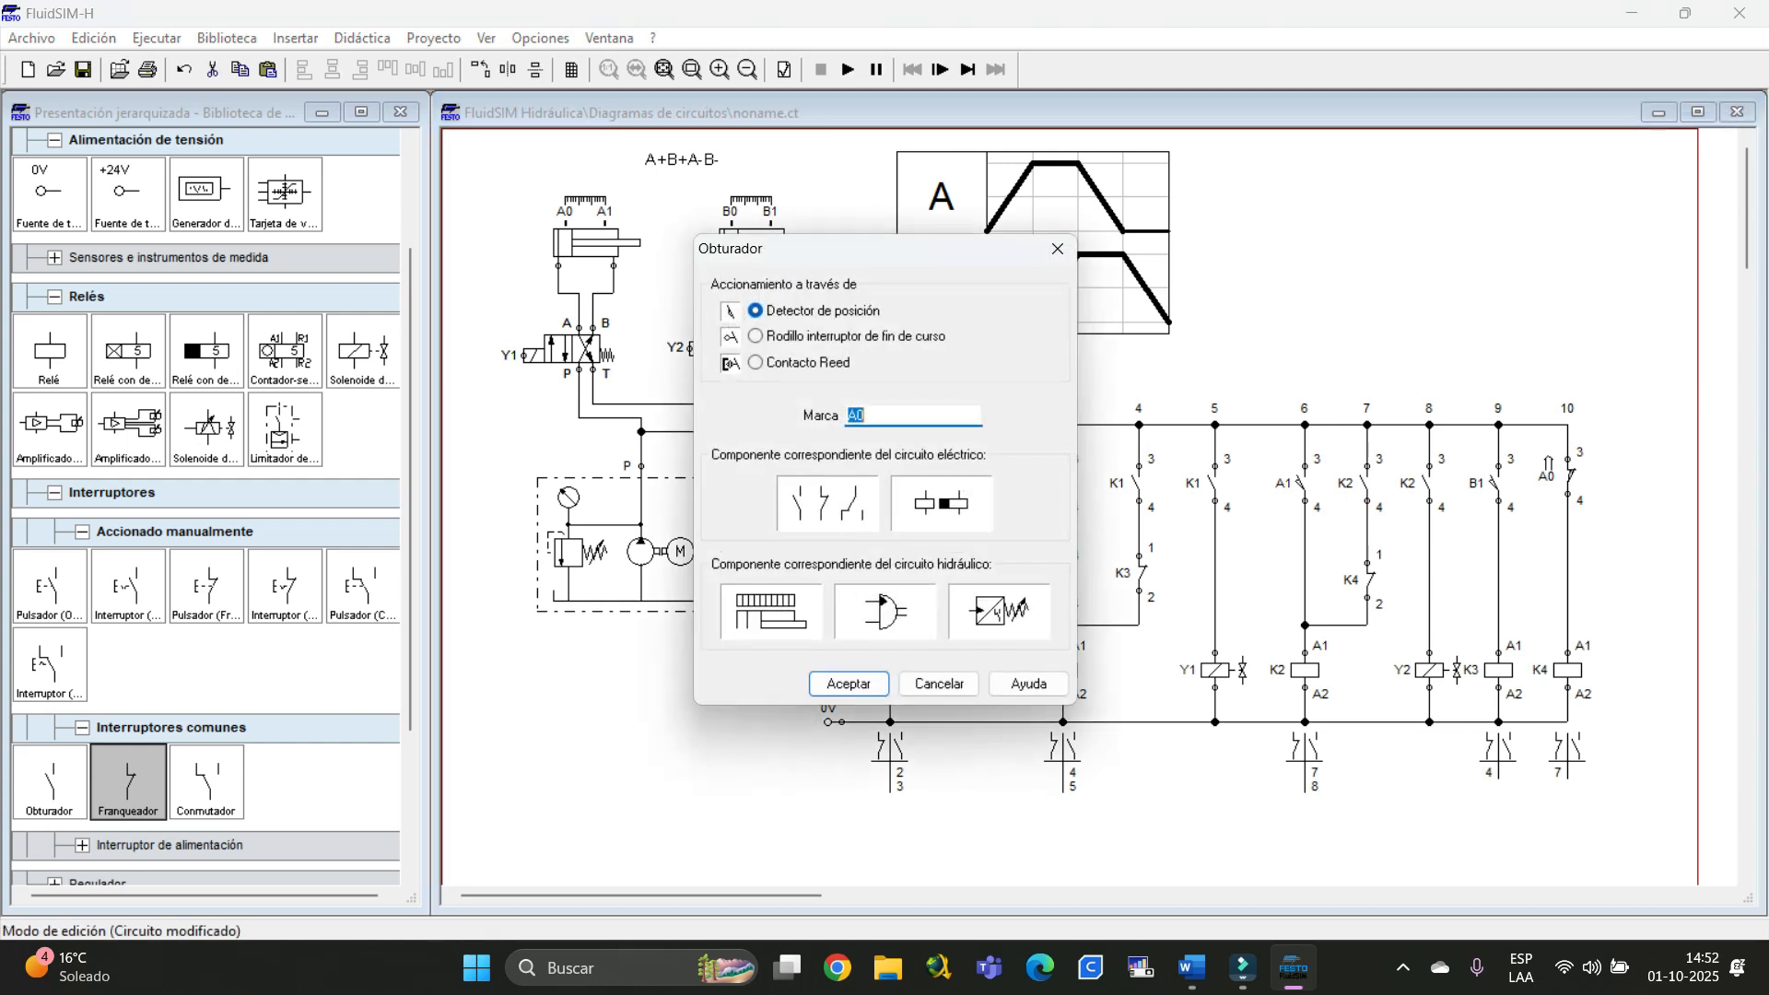
pyautogui.click(855, 415)
pyautogui.press('BackSpace')
pyautogui.write('B')
pyautogui.click(848, 683)
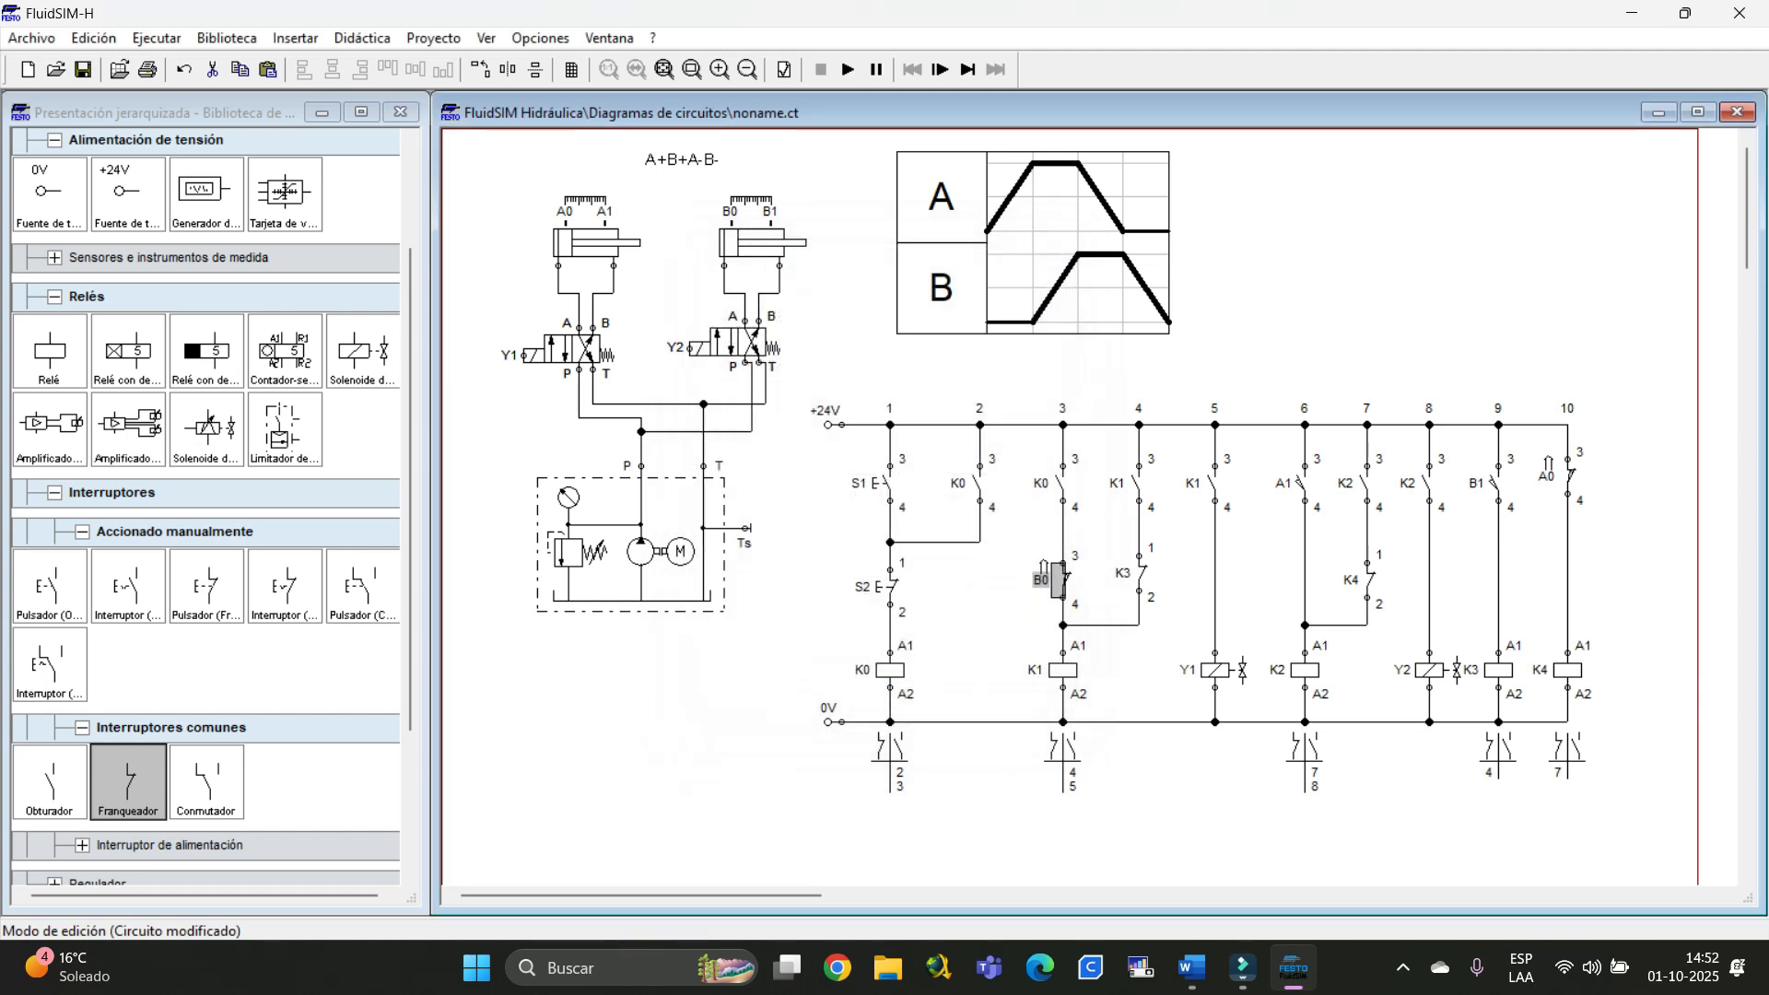
pyautogui.click(973, 612)
# Start the simulation and actuate the S1 pushbutton to run the cylinder sequence
pyautogui.moveTo(725, 249)
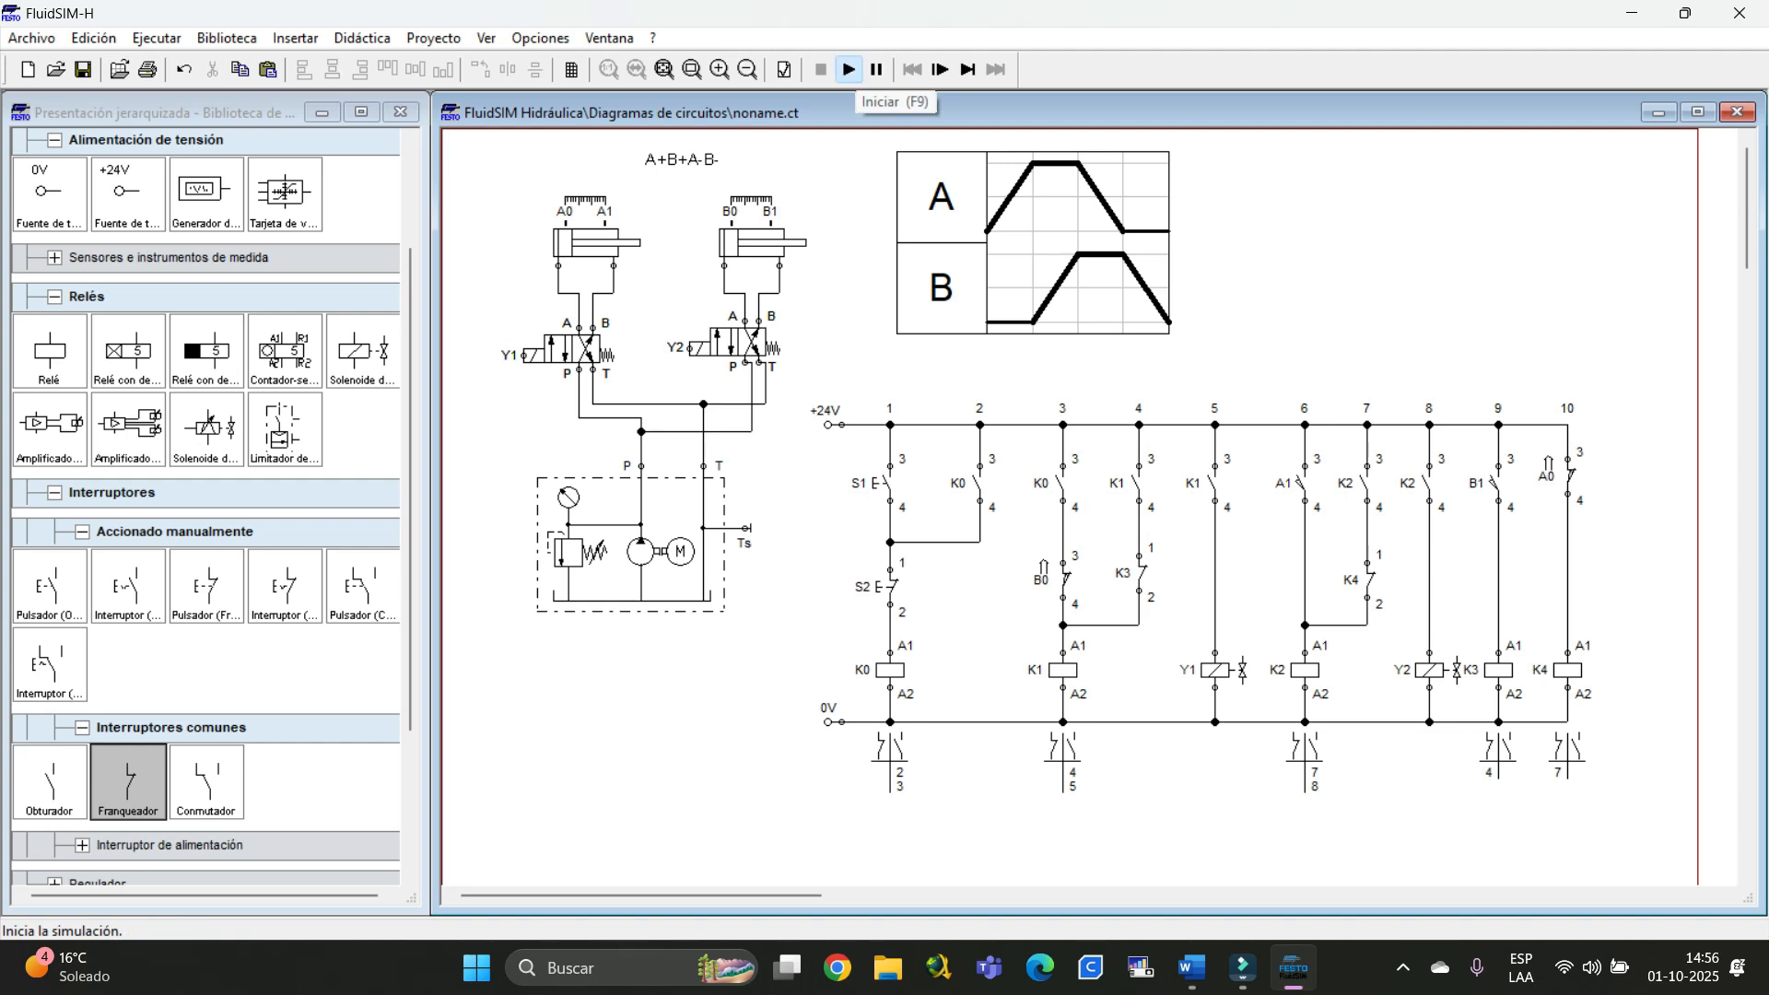
pyautogui.click(849, 70)
pyautogui.click(882, 483)
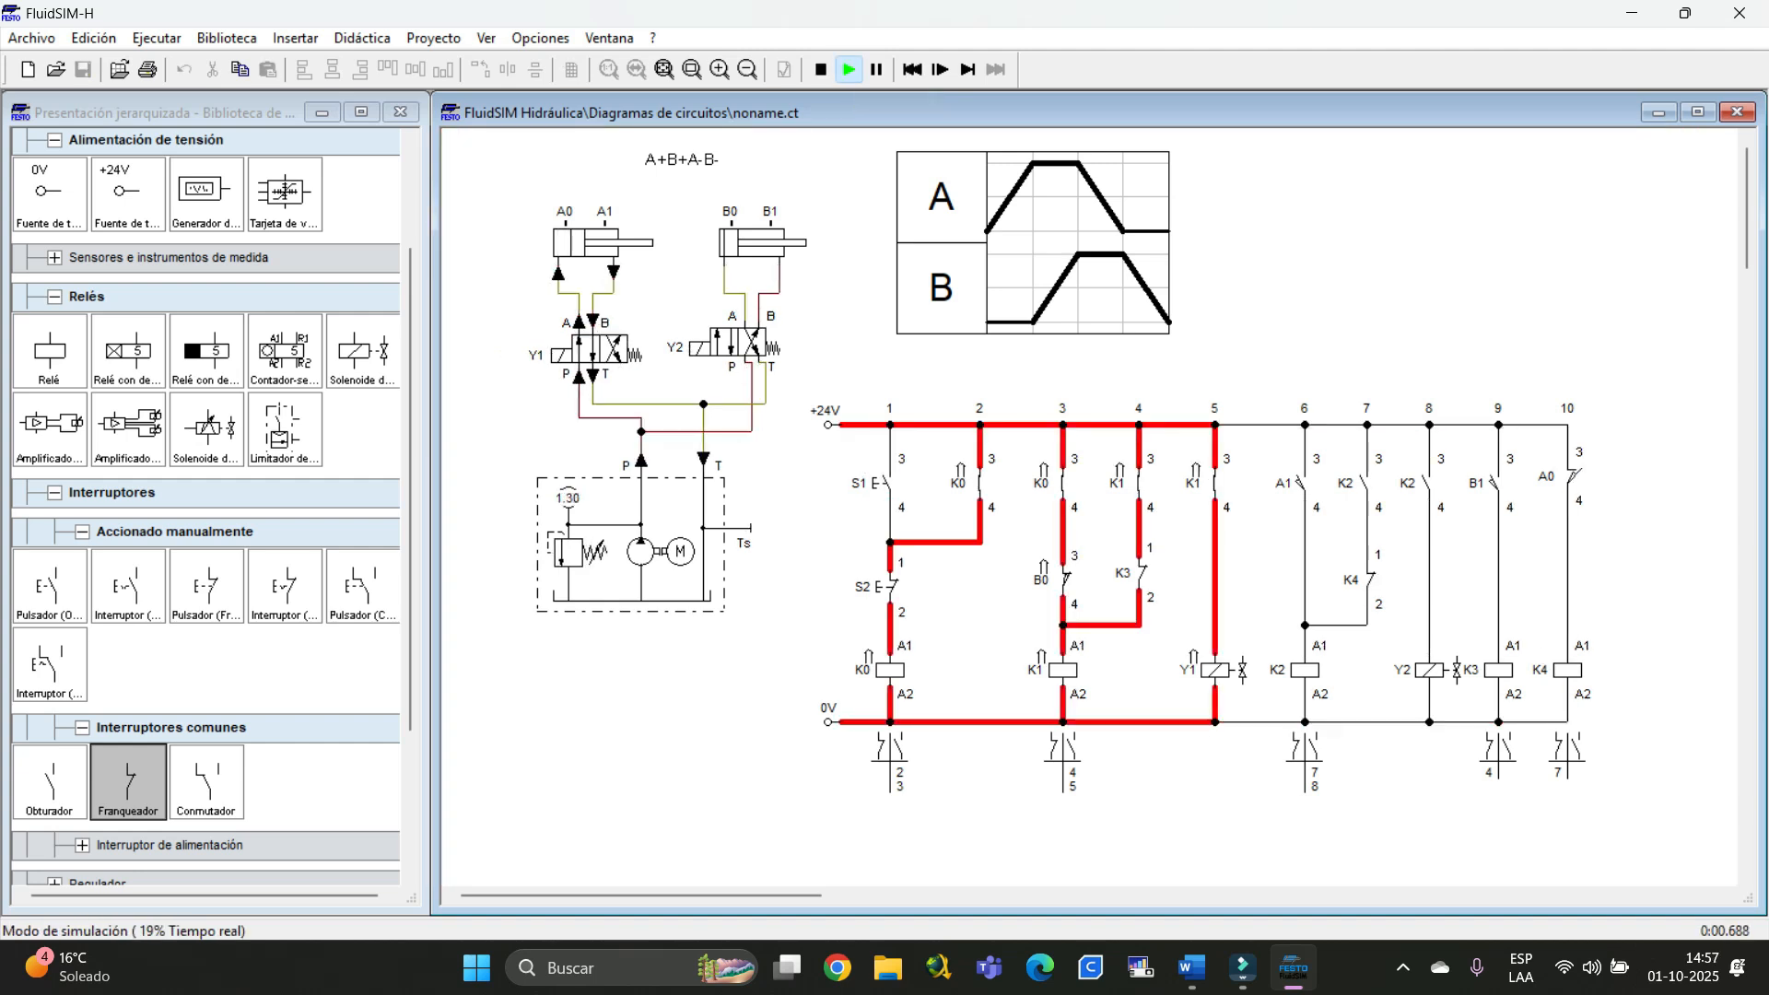